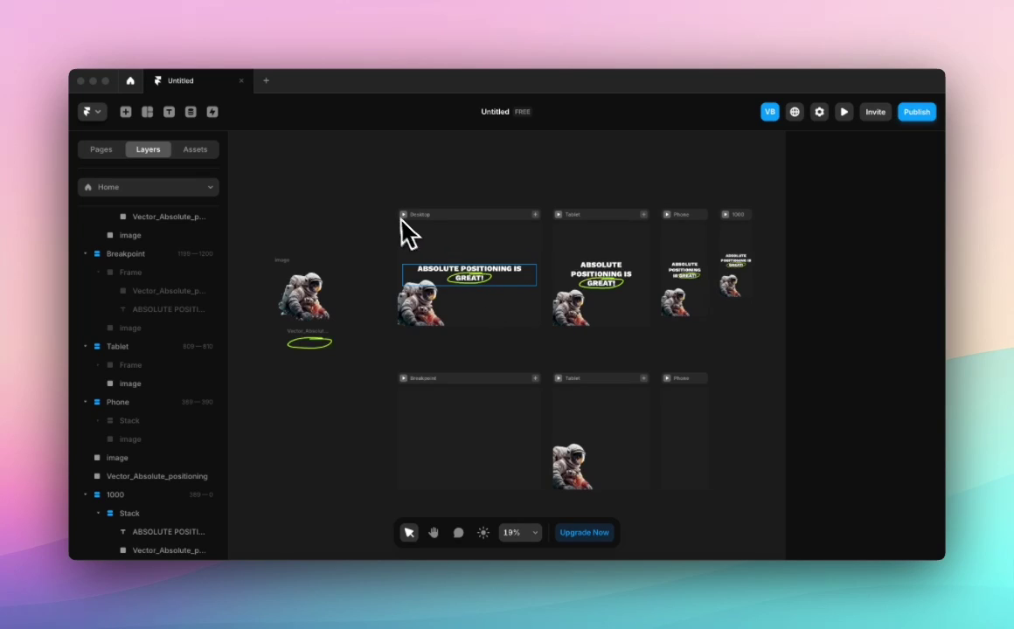
Zoom the canvas in on the Desktop and Tablet breakpoint frames.
scroll(437, 258, up, 5)
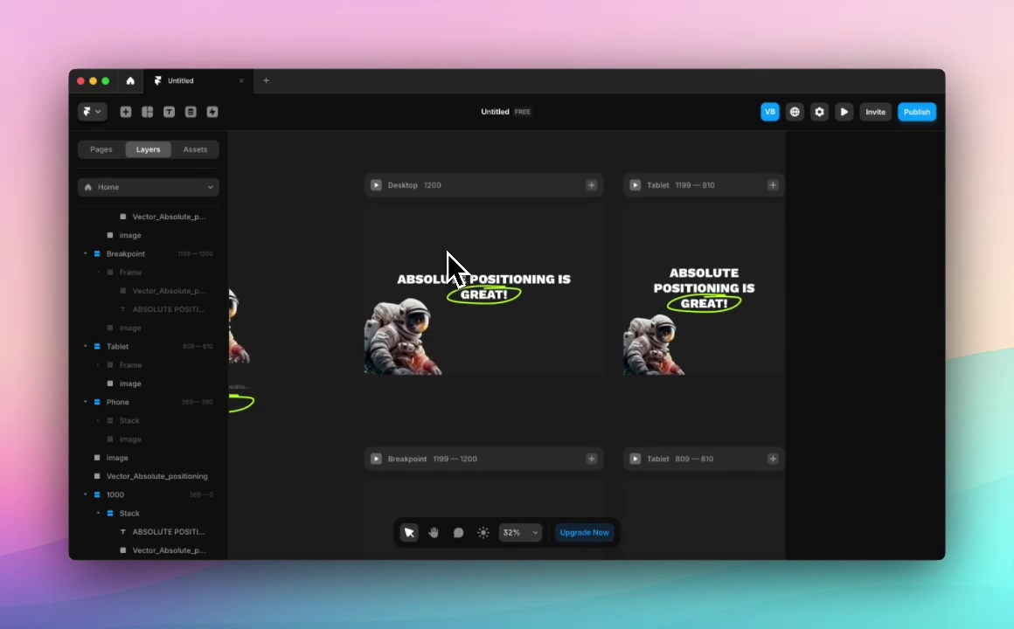
Preview the Desktop page and scroll down through it.
click(843, 112)
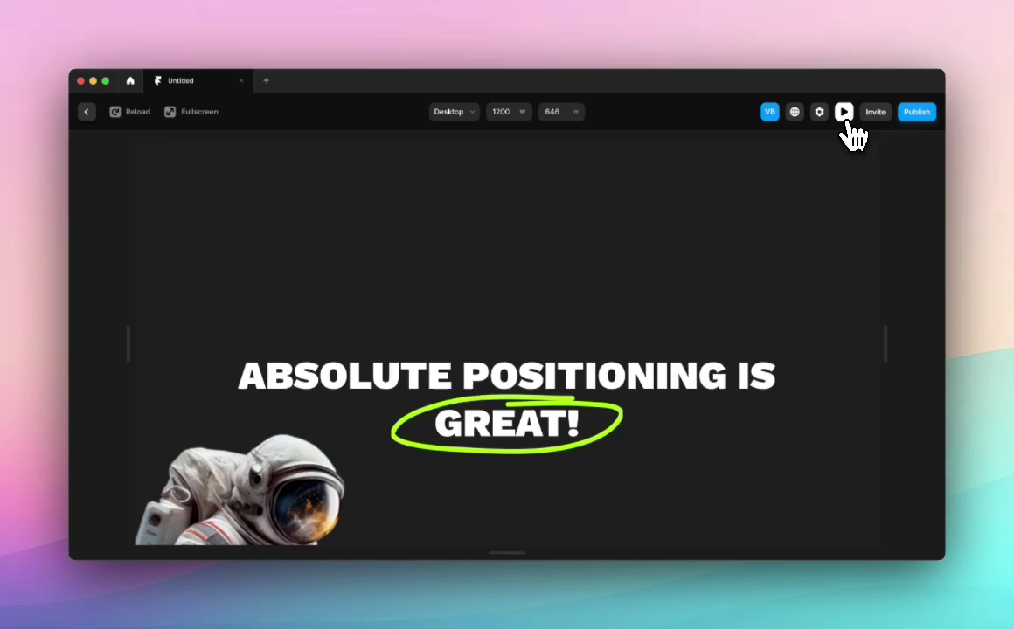
scroll(722, 297, down, 3)
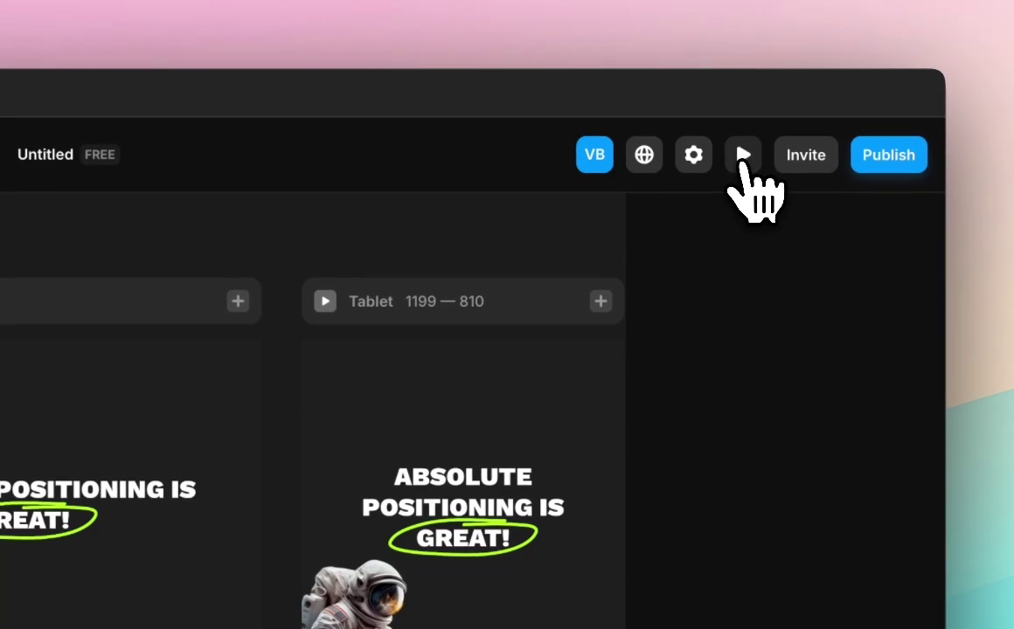
Delete the empty lower row of breakpoints.
scroll(420, 226, down, 5)
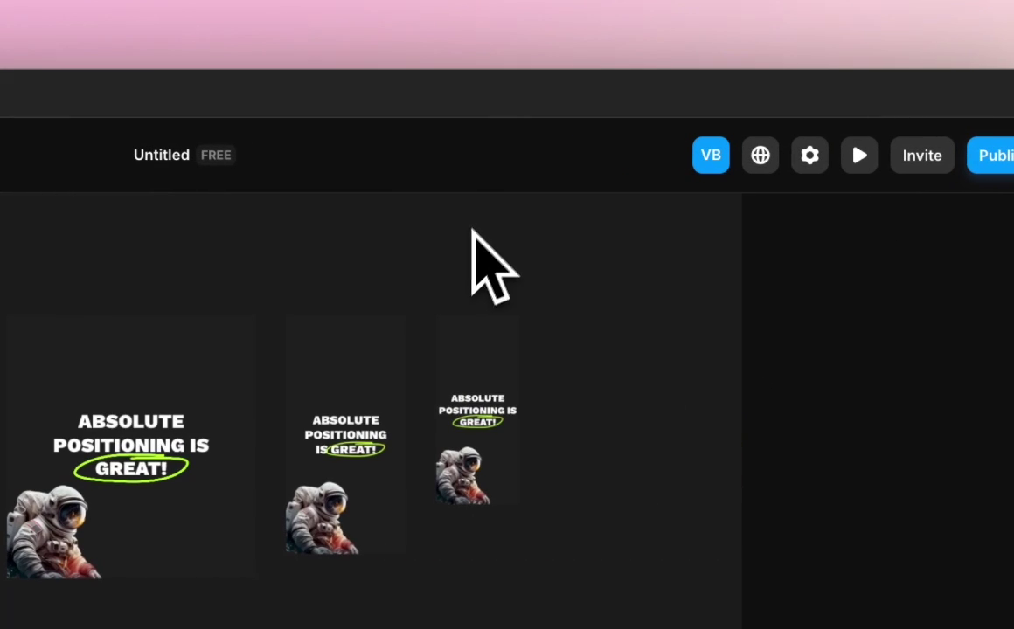
scroll(457, 262, left, 3)
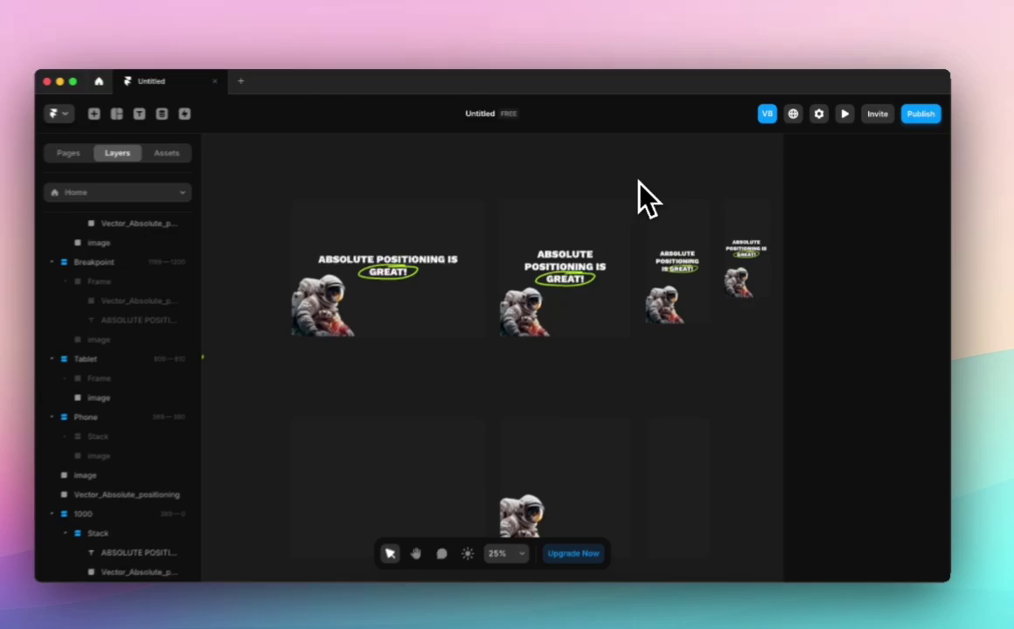
scroll(449, 267, down, 3)
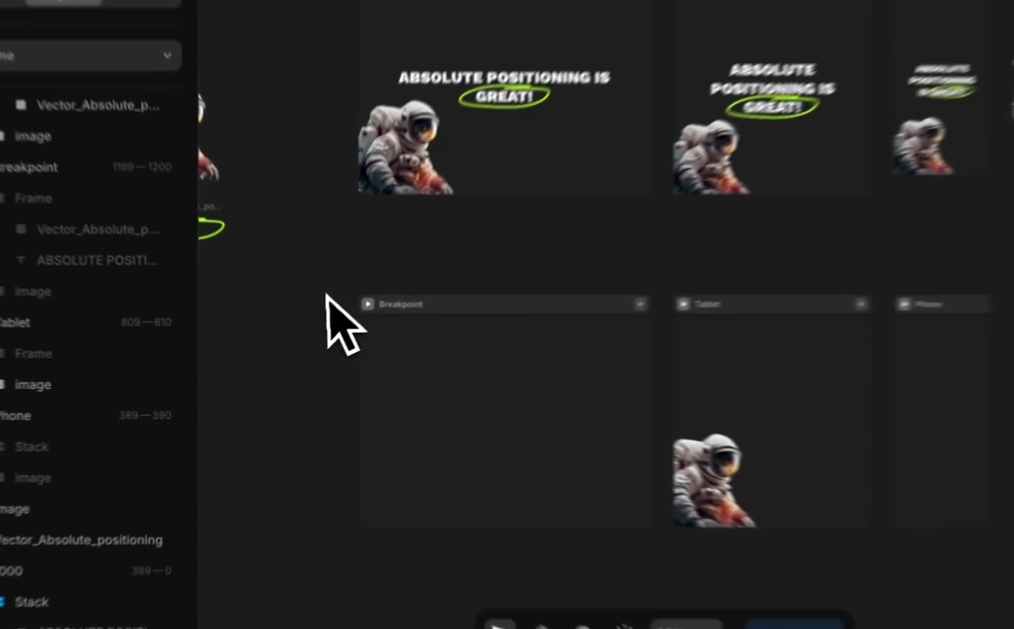
click(626, 437)
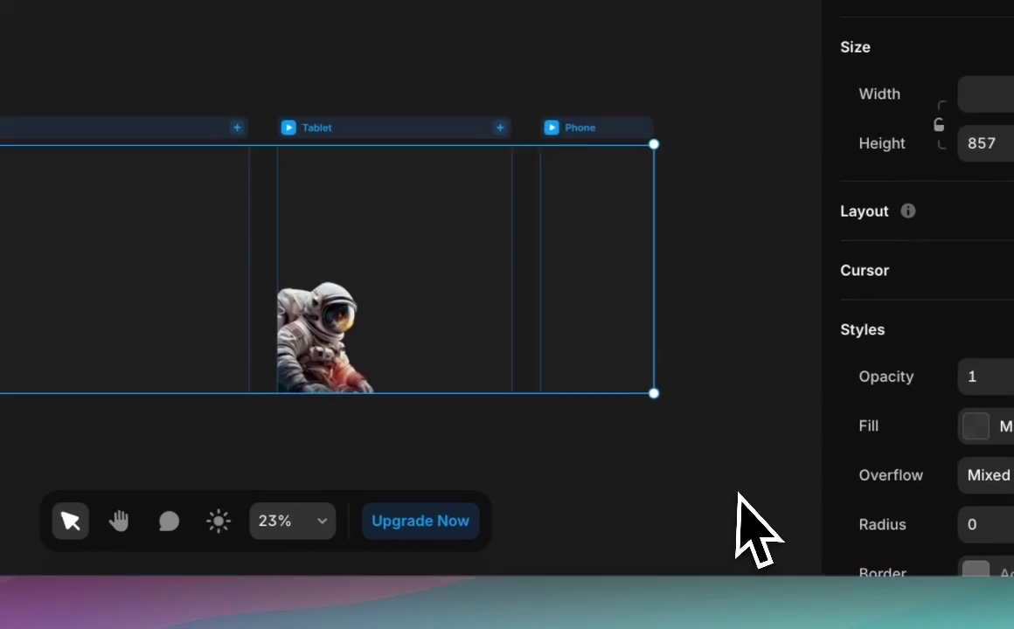
key(Delete)
Delete the remaining Tablet and Phone breakpoints along with the heading content.
scroll(366, 249, down, 3)
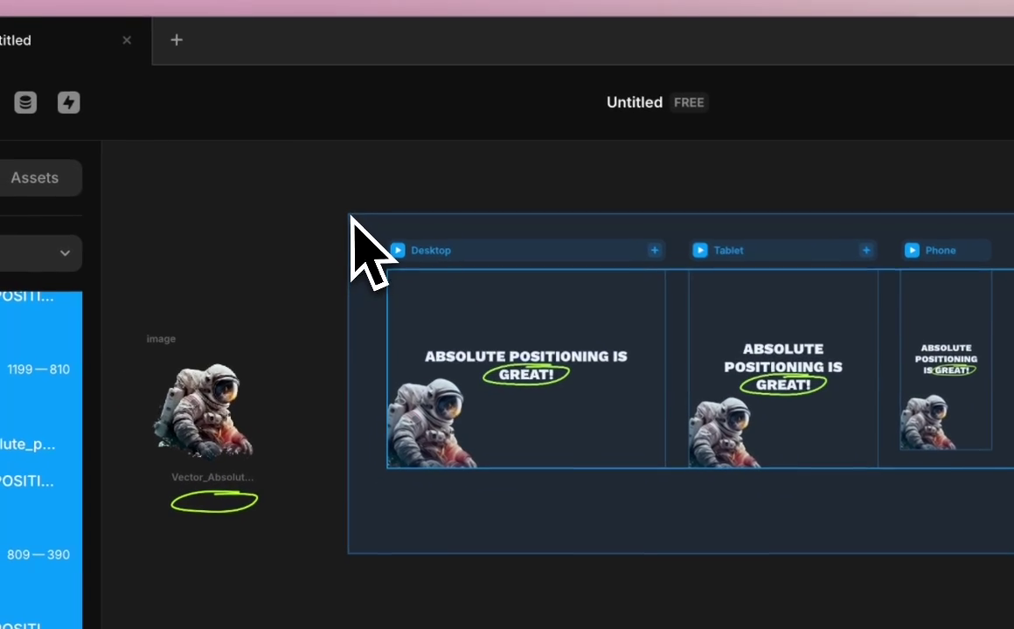
click(306, 203)
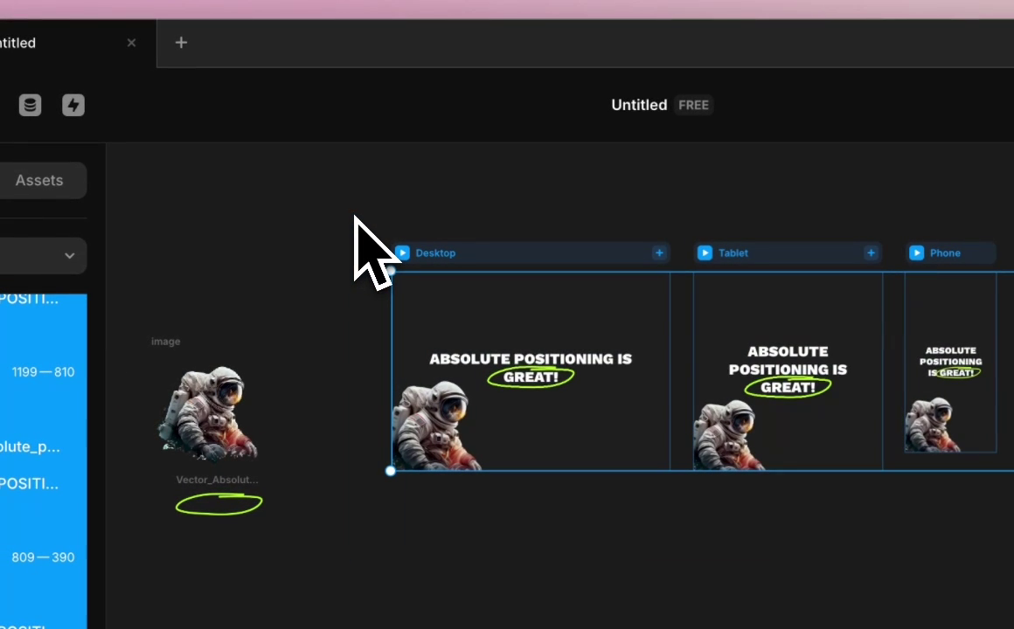
key(Delete)
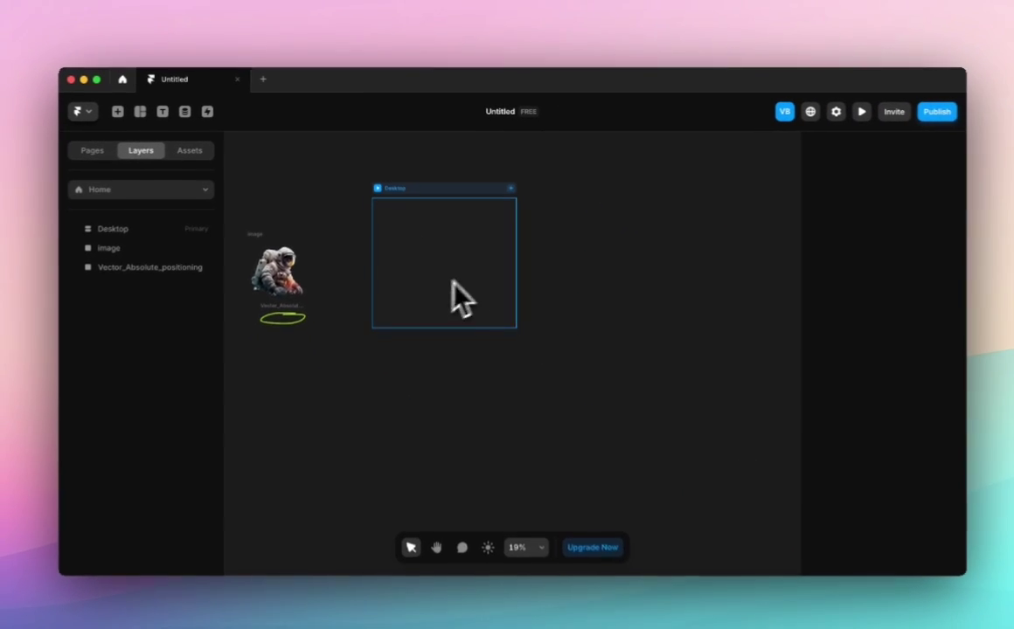
Add the text 'ABSOLUTE POSITIONING IS GREAT!' inside the Desktop frame.
scroll(374, 258, up, 3)
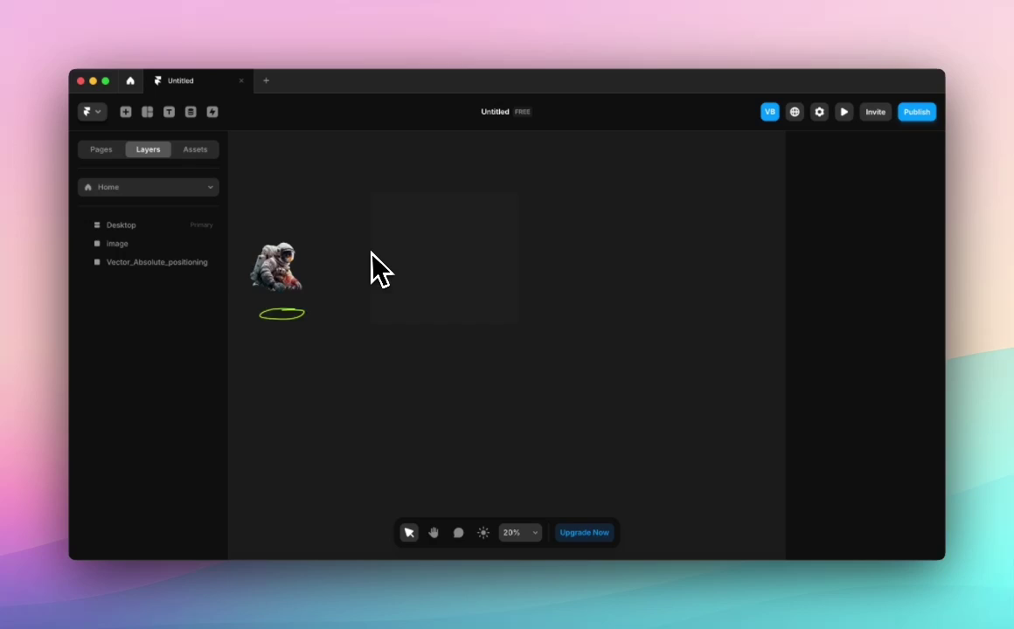
scroll(373, 262, left, 3)
scroll(373, 262, up, 2)
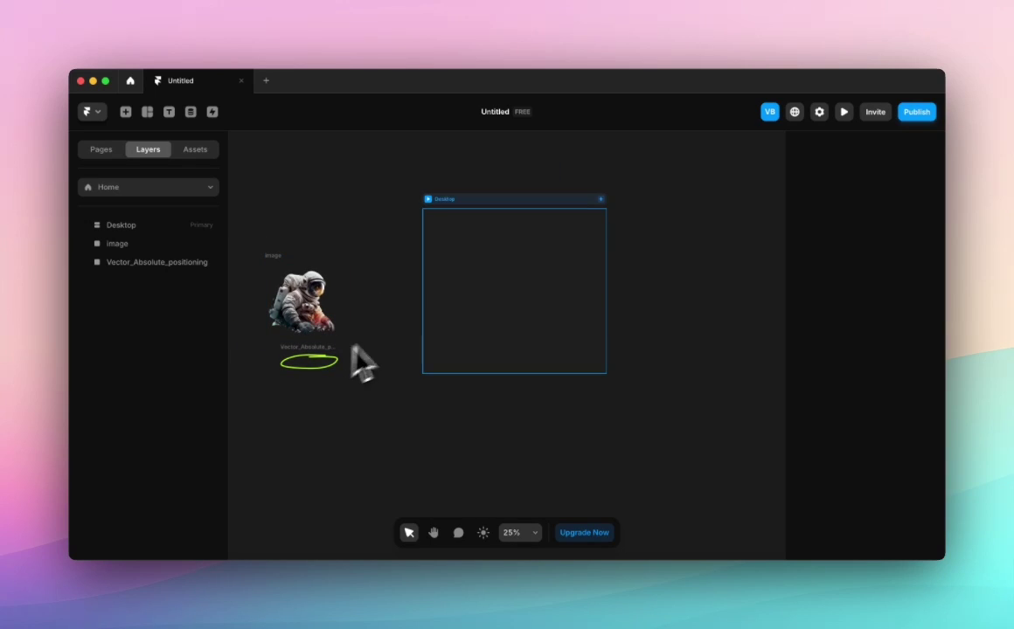
scroll(501, 277, up, 3)
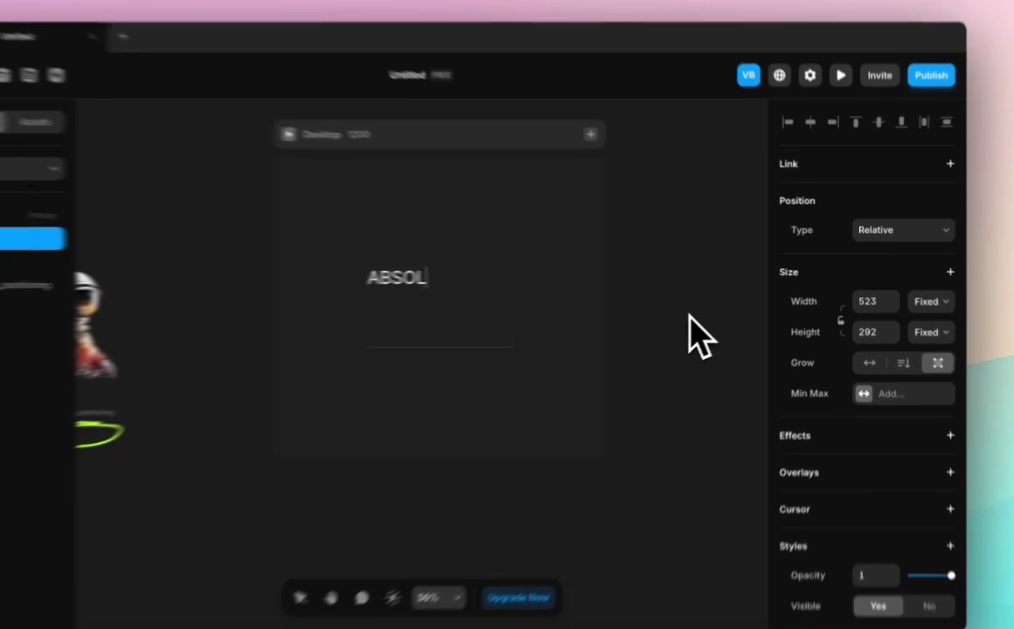
text(POSITION)
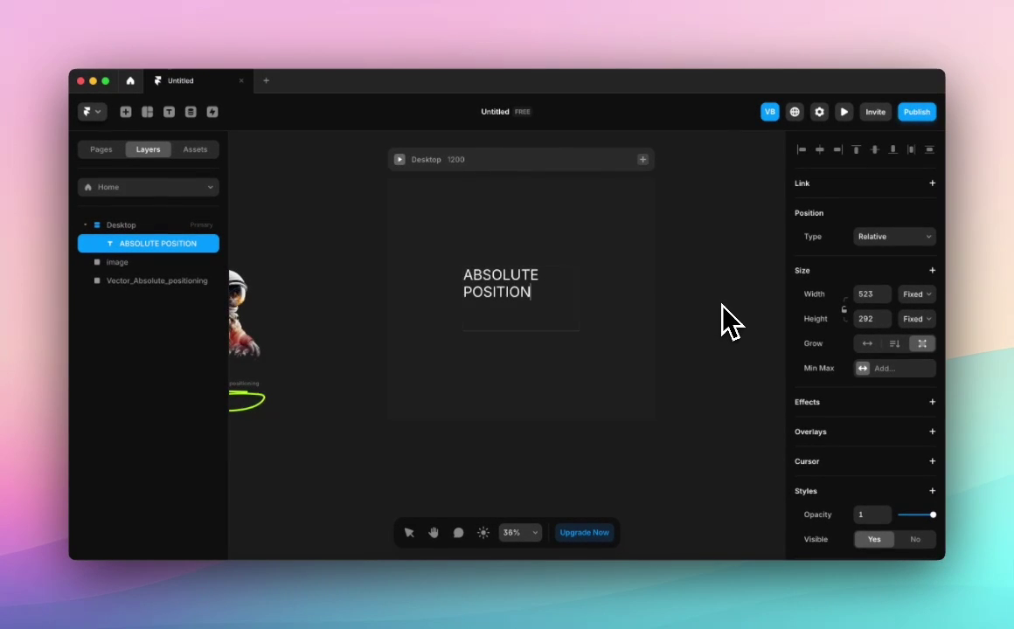
text(ING IS GREAT!)
key(Escape)
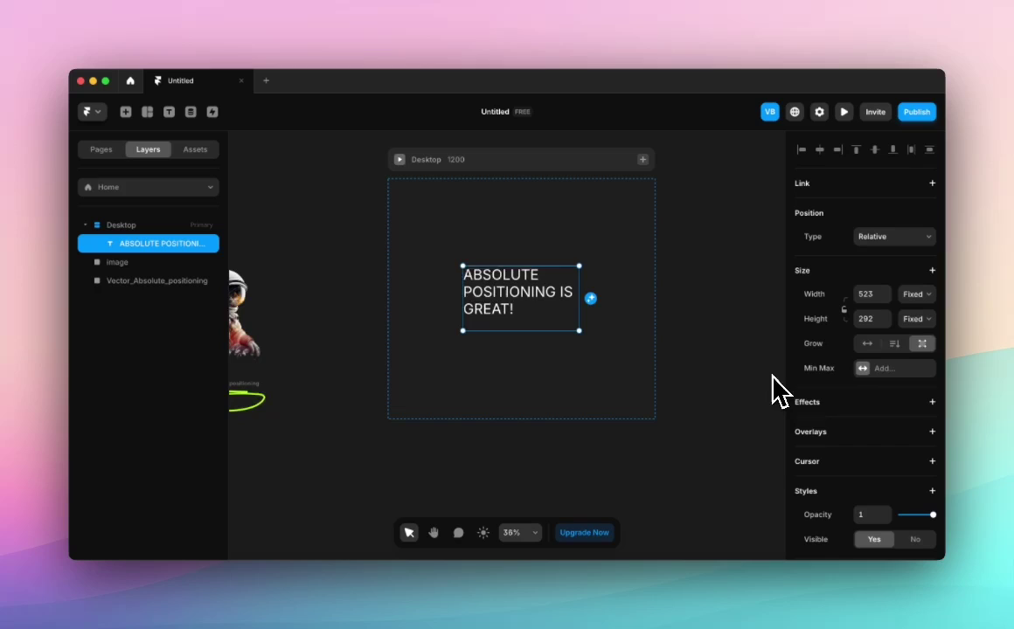
Widen the heading box to 832 and centre-align its text.
drag(581, 300, 652, 297)
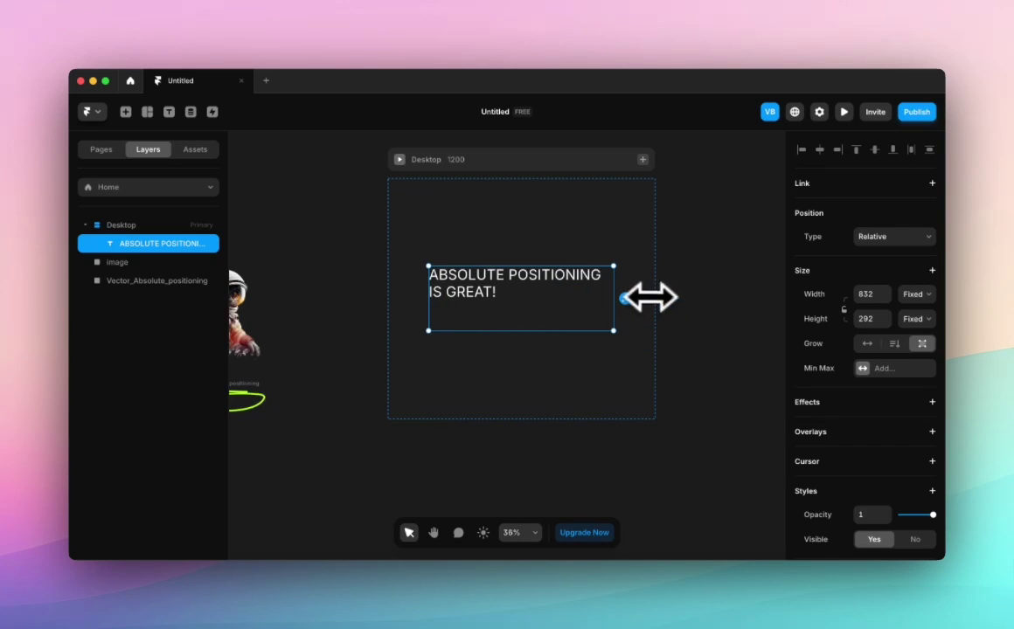
scroll(900, 446, down, 8)
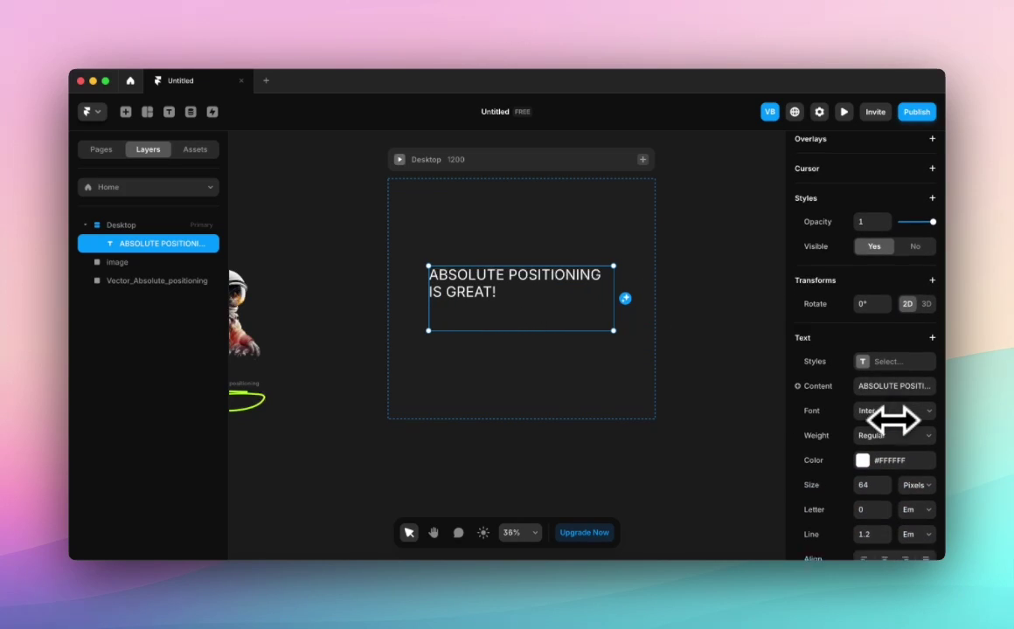
click(885, 490)
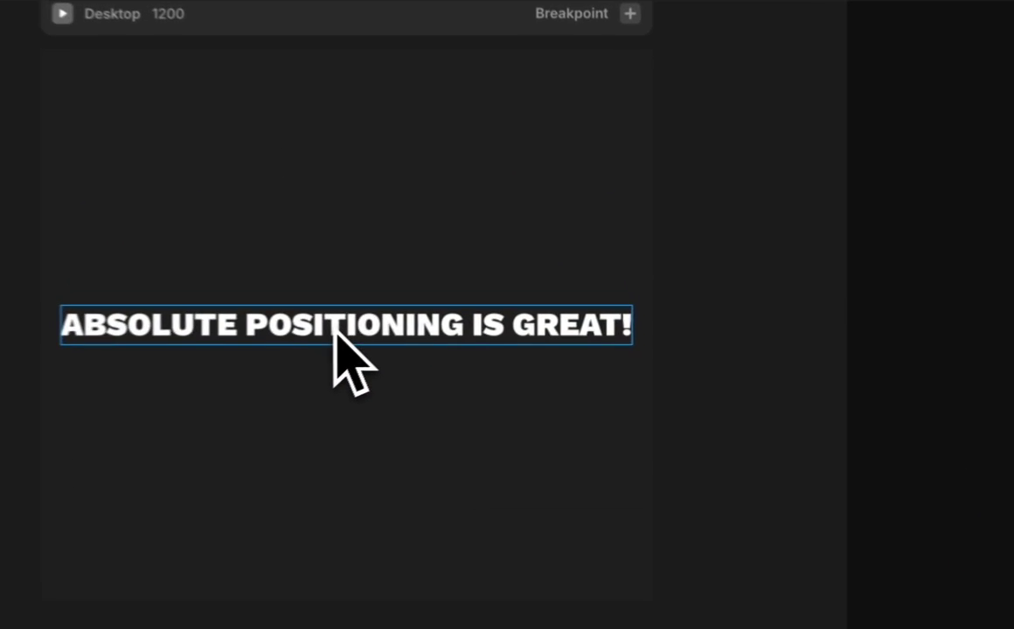
click(513, 306)
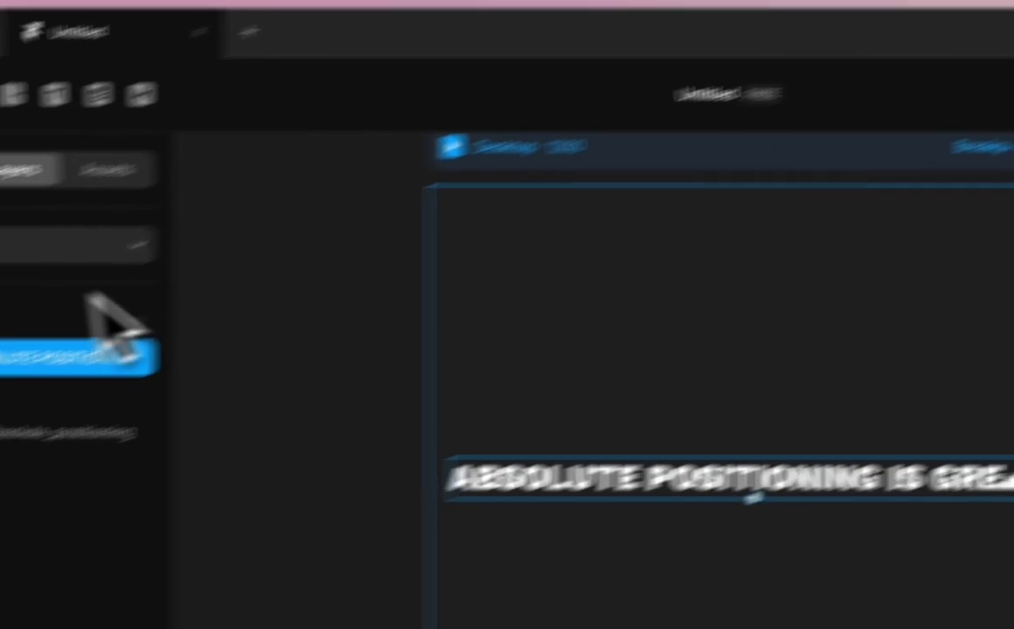
click(168, 255)
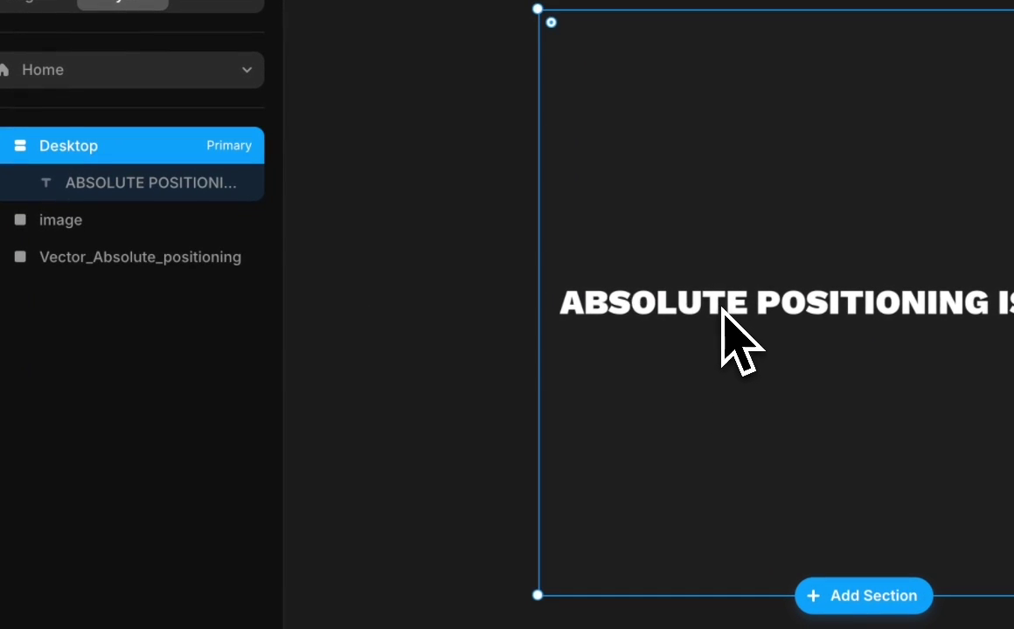
click(228, 187)
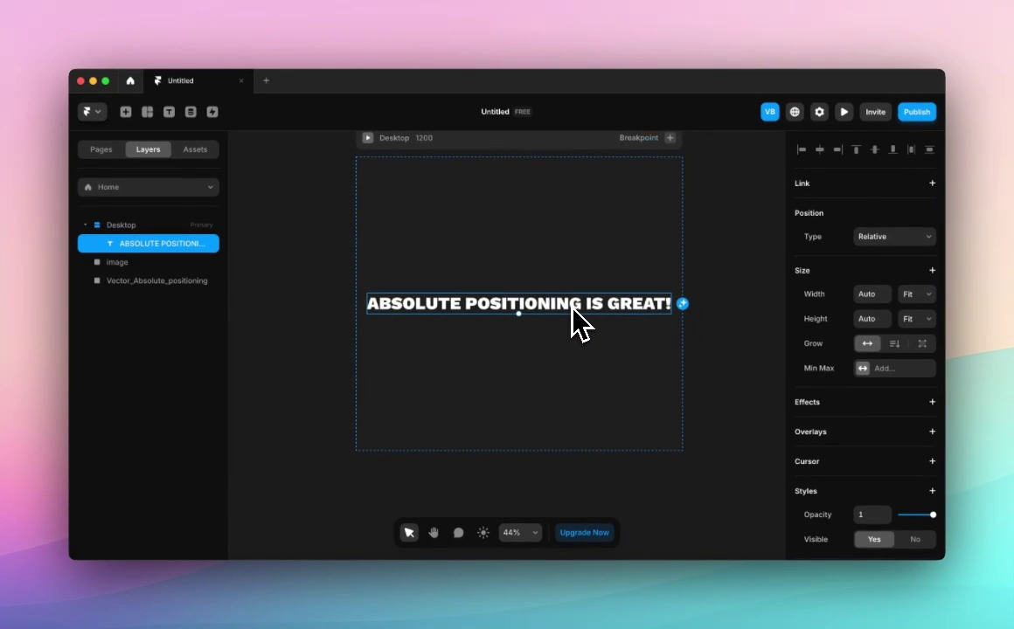
Duplicate the heading as 'ABSOLUTE POSITIONING IS NOT GREAT' and place it below the original.
key(super+d)
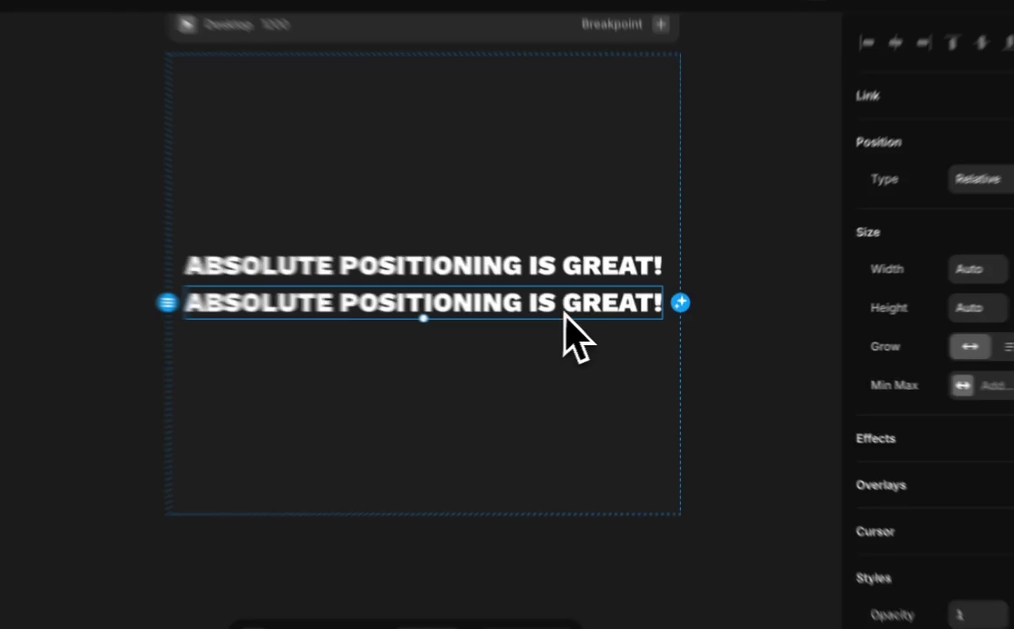
double_click(570, 316)
text(NOT GREAT)
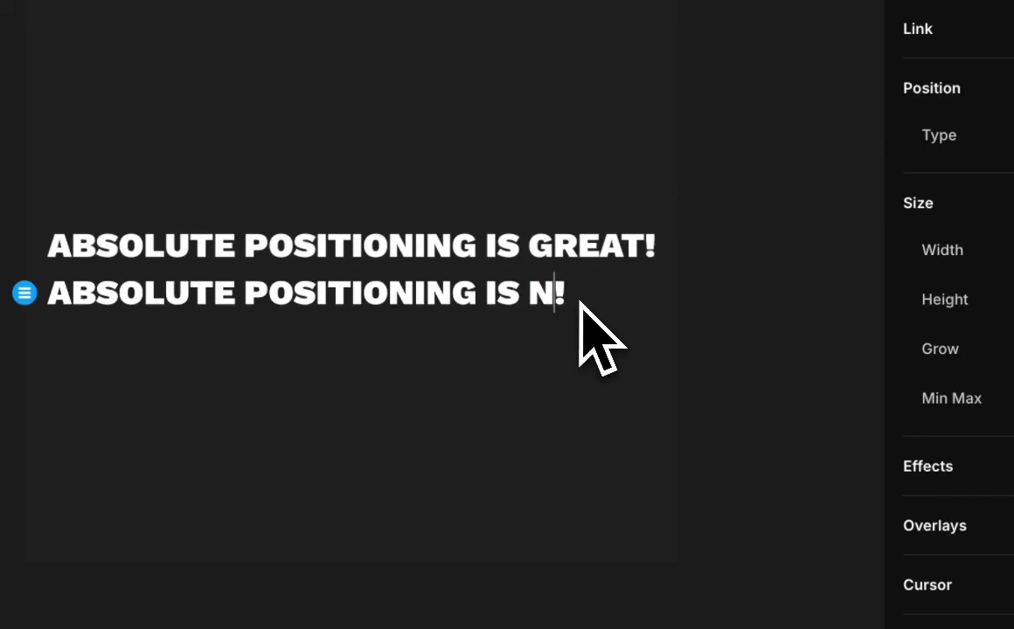
key(Escape)
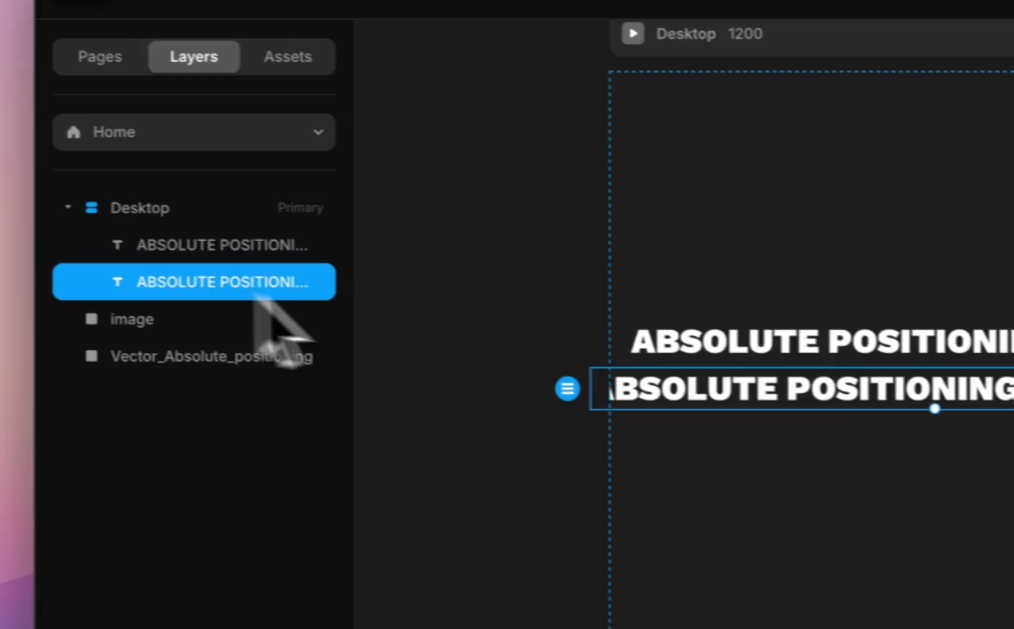
drag(443, 354, 467, 285)
drag(552, 285, 447, 325)
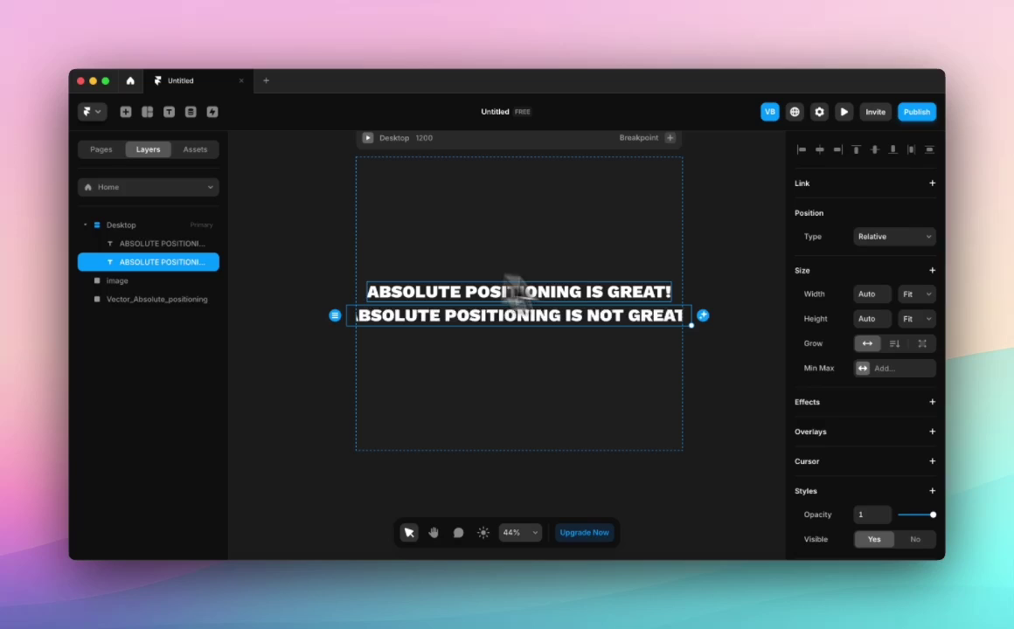
click(161, 227)
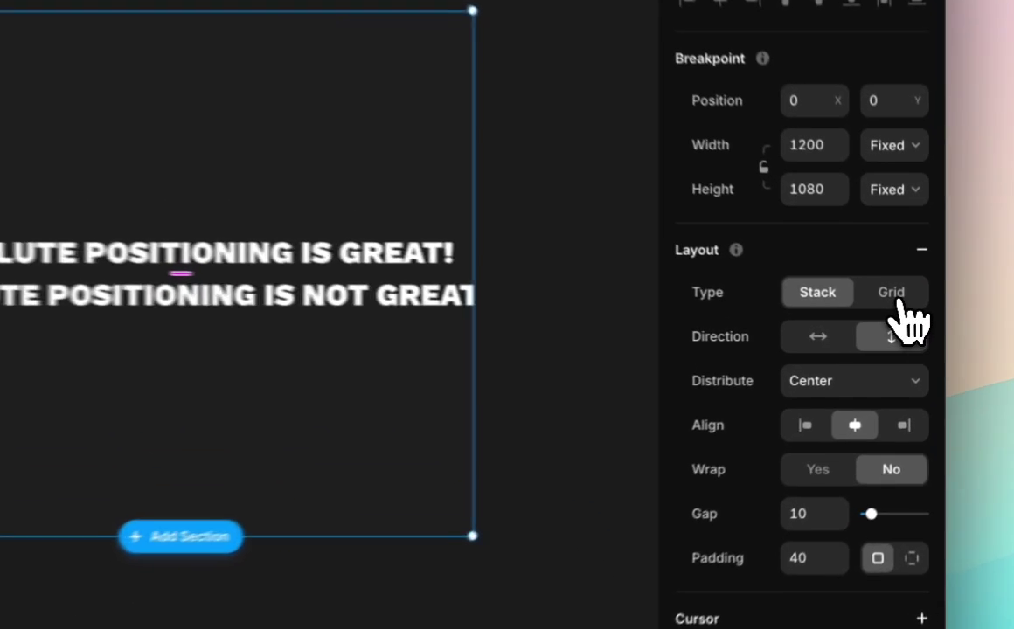
click(896, 297)
click(826, 298)
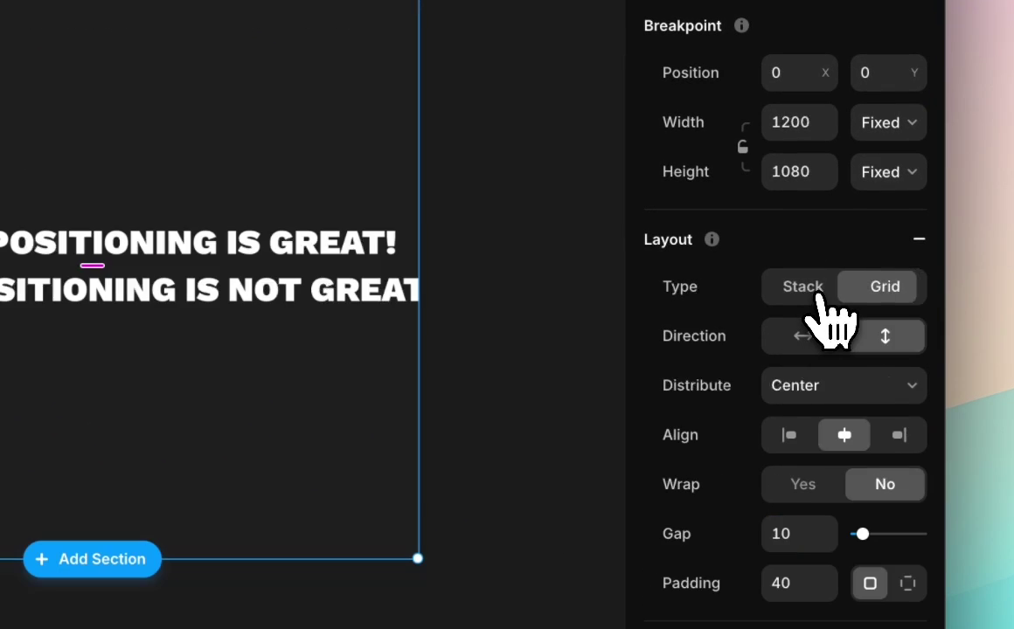
click(829, 337)
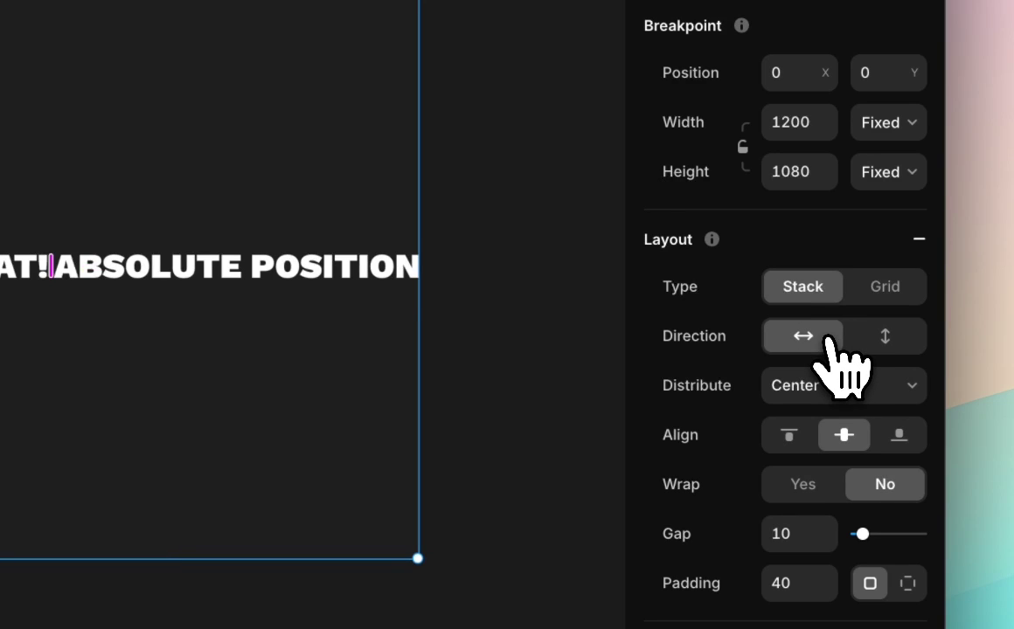
click(886, 338)
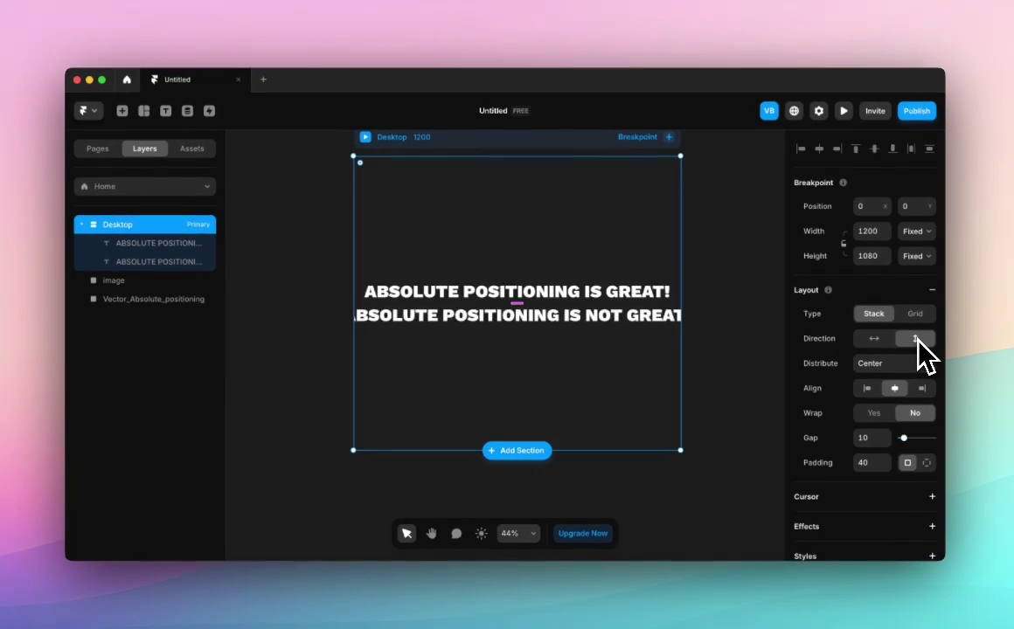
click(930, 367)
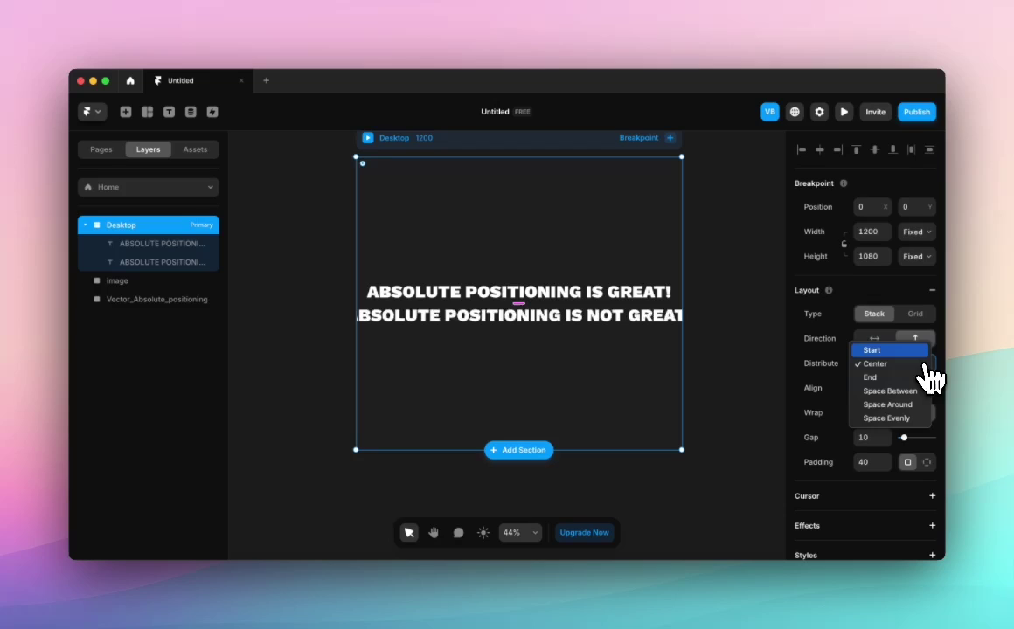
click(920, 353)
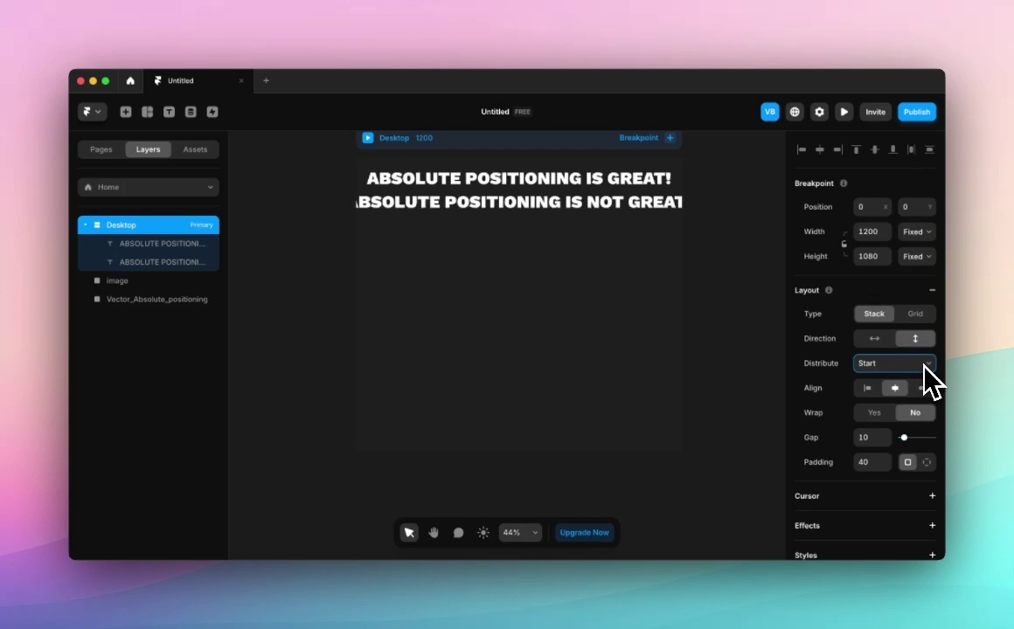
click(928, 373)
click(918, 390)
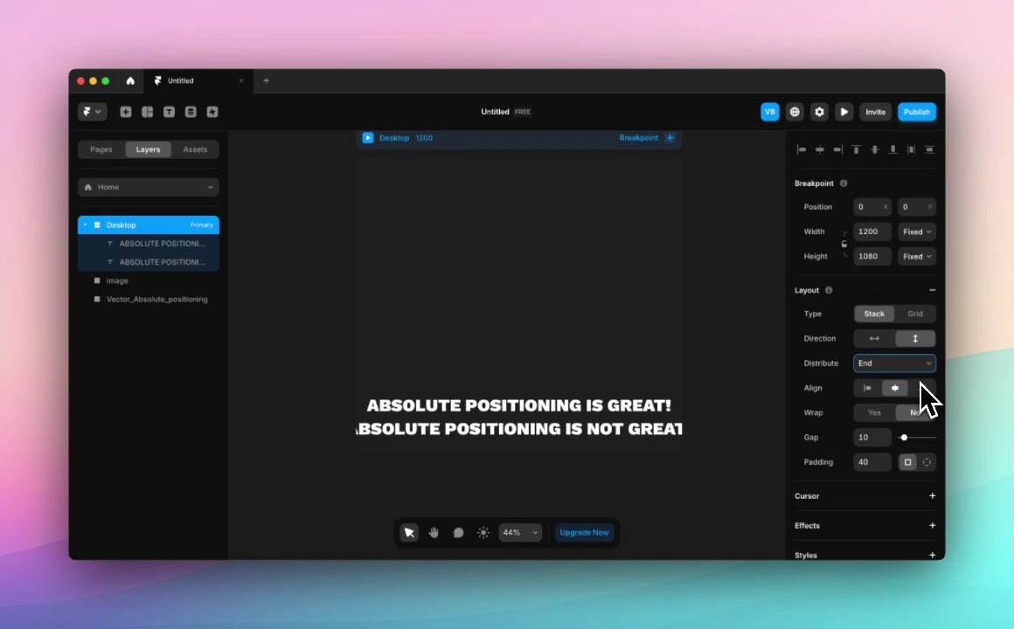
click(926, 367)
click(918, 382)
click(925, 367)
click(920, 377)
click(923, 367)
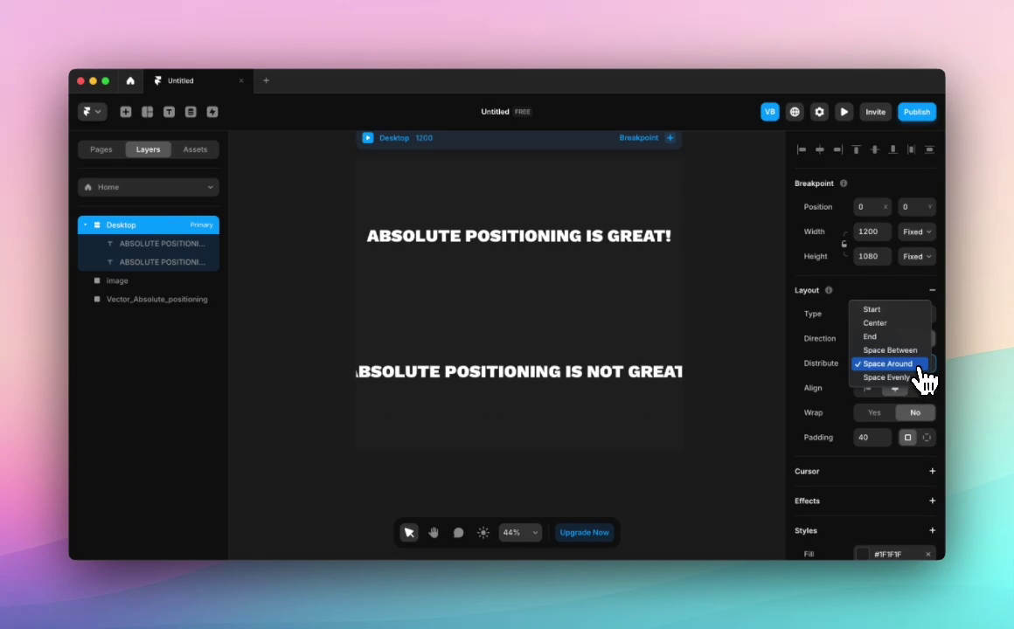
click(918, 391)
click(920, 368)
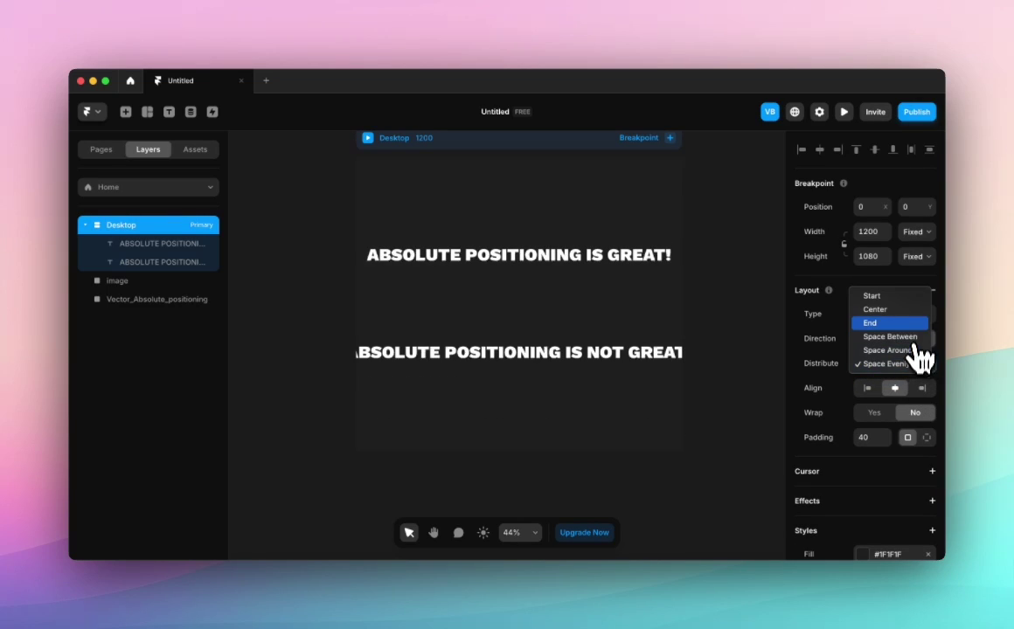
click(918, 312)
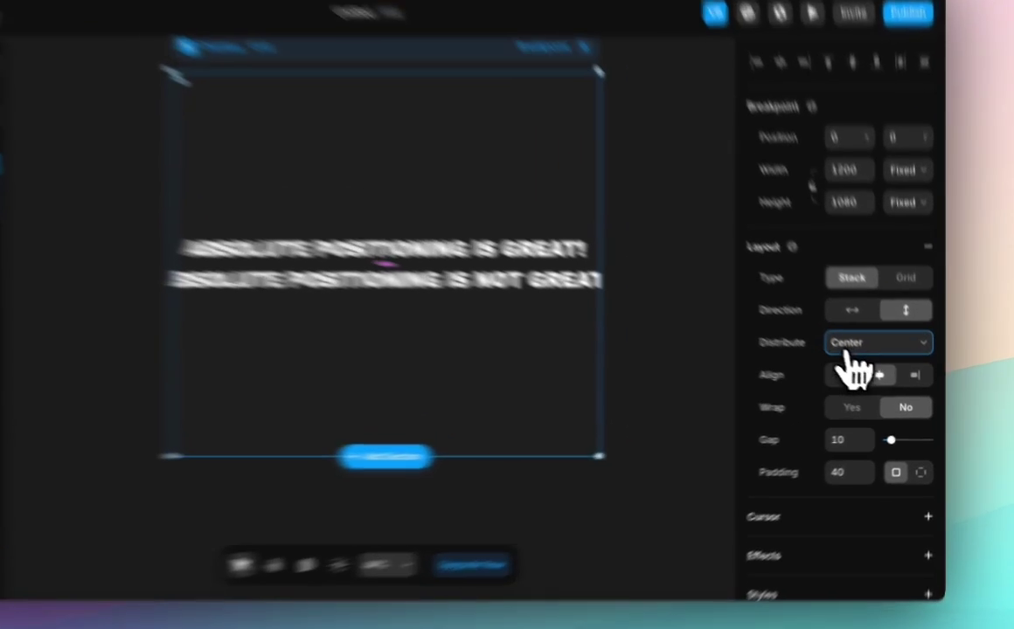
click(896, 364)
click(896, 367)
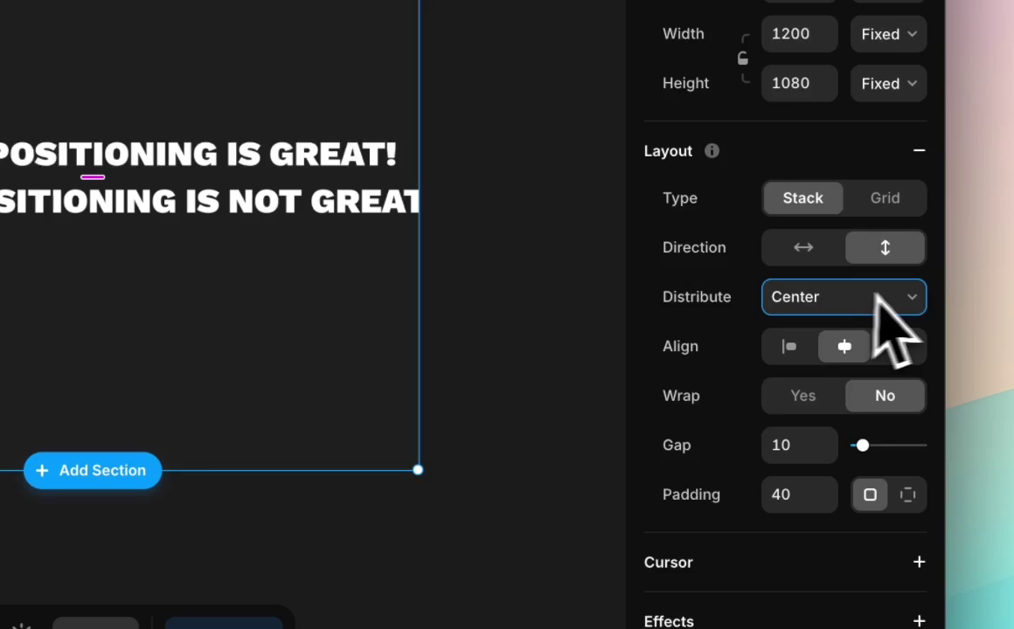
scroll(883, 302, down, 2)
click(789, 259)
click(845, 259)
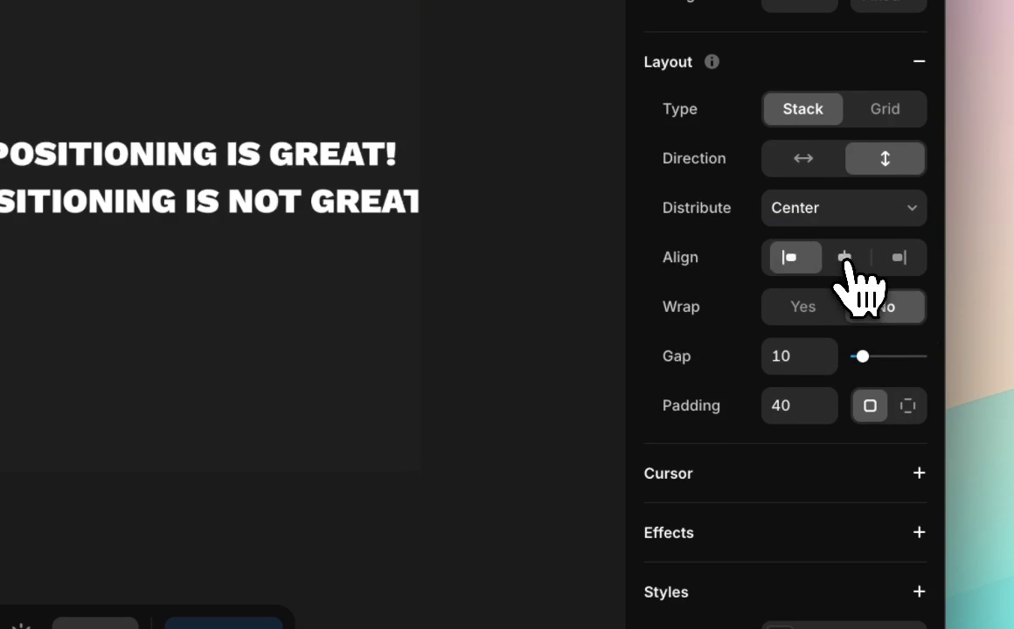
mouse_move(862, 357)
mouse_down()
mouse_move(895, 357)
mouse_move(857, 356)
mouse_up()
click(781, 355)
text(10)
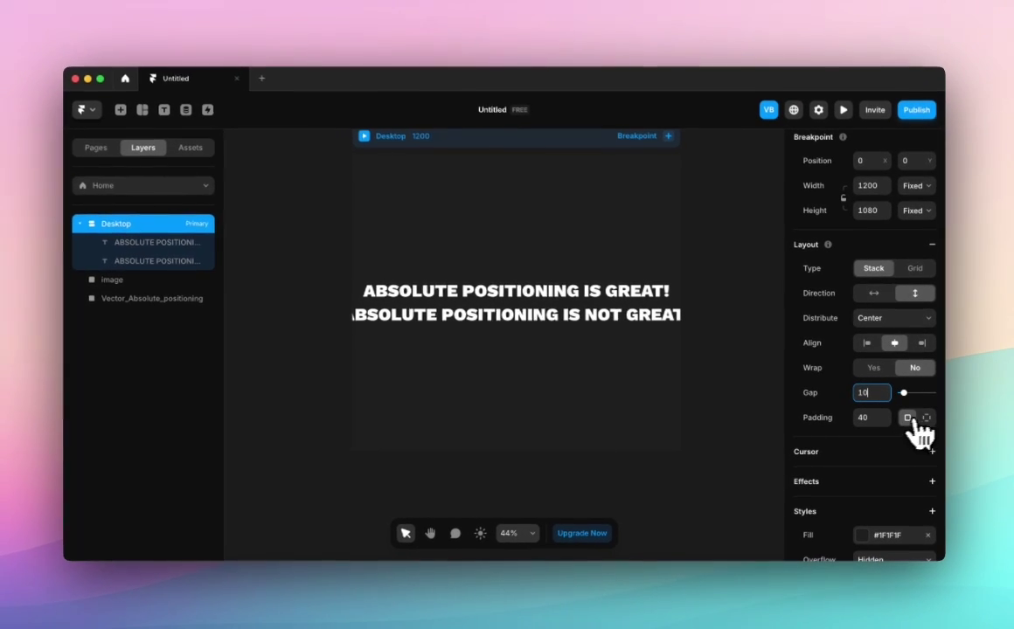
click(925, 418)
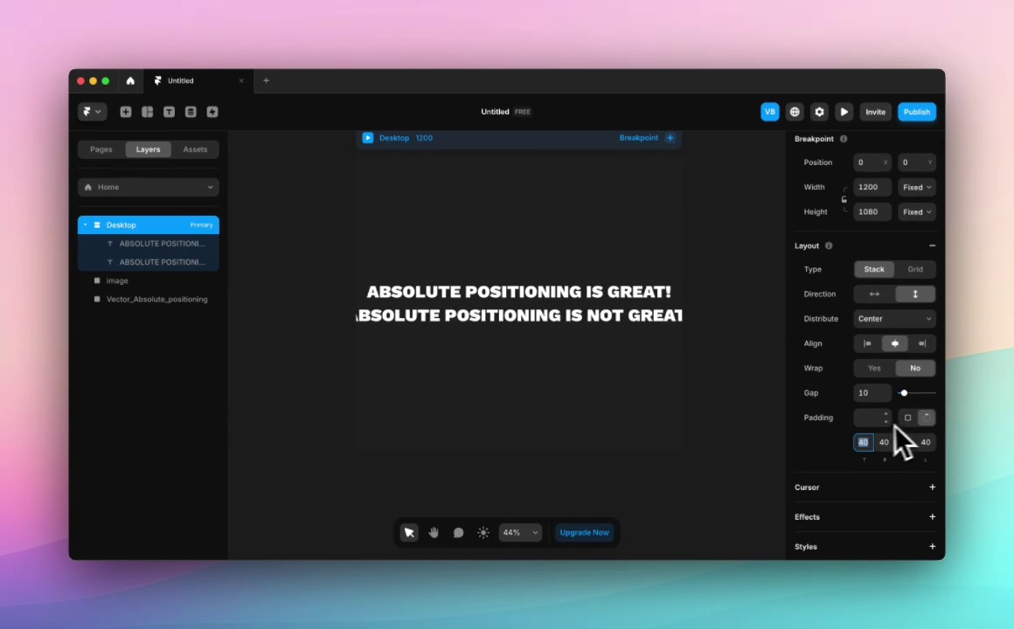
click(907, 418)
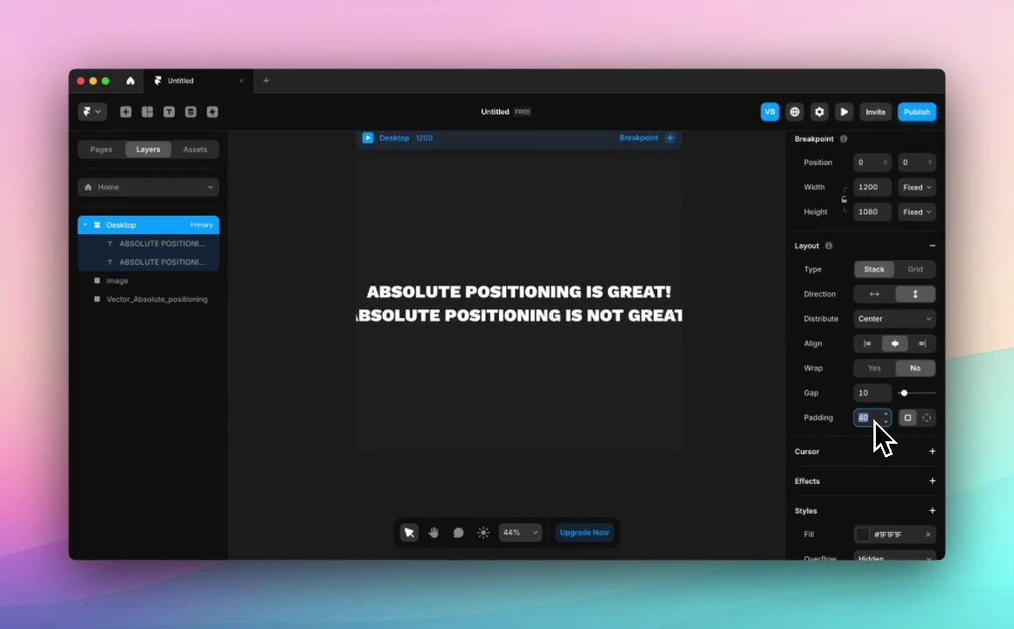
click(769, 378)
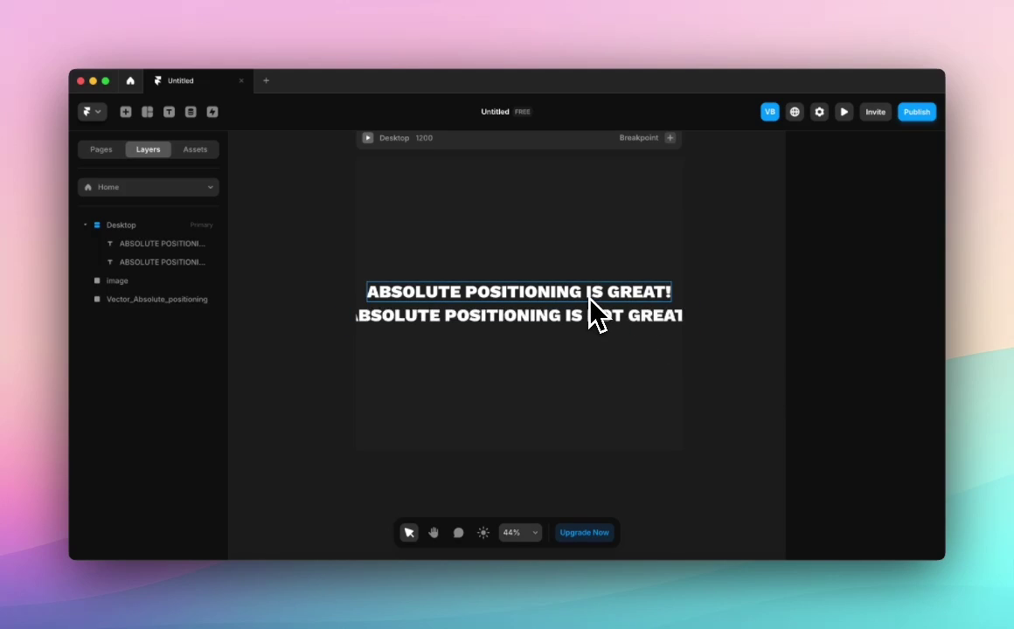
Reorder the two heading layers, then delete the 'NOT GREAT' line.
mouse_move(589, 297)
mouse_down()
mouse_move(593, 335)
mouse_move(599, 295)
mouse_move(579, 297)
mouse_up()
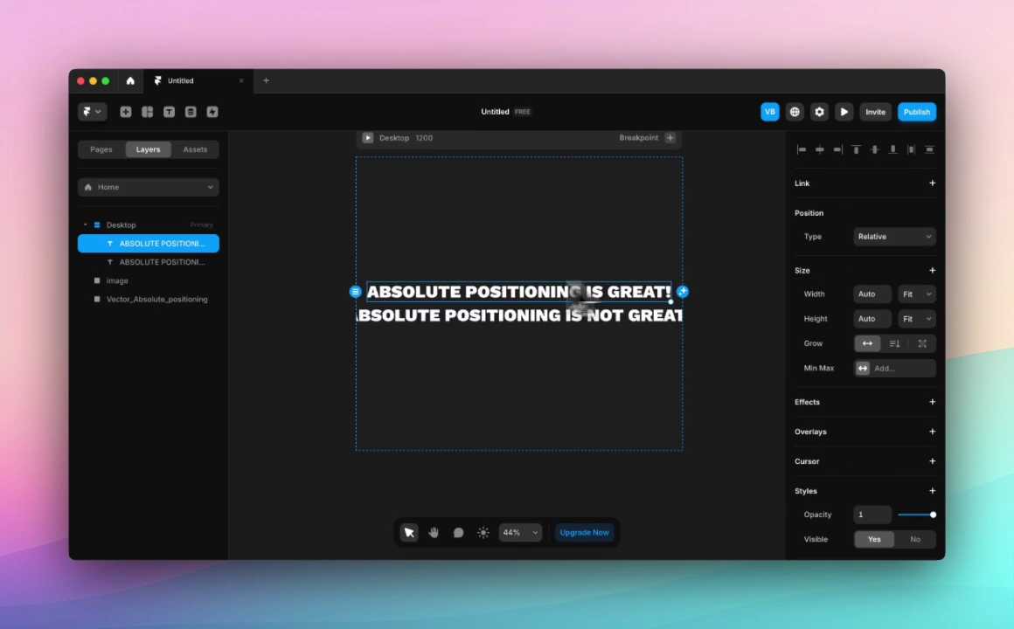
click(174, 261)
click(165, 244)
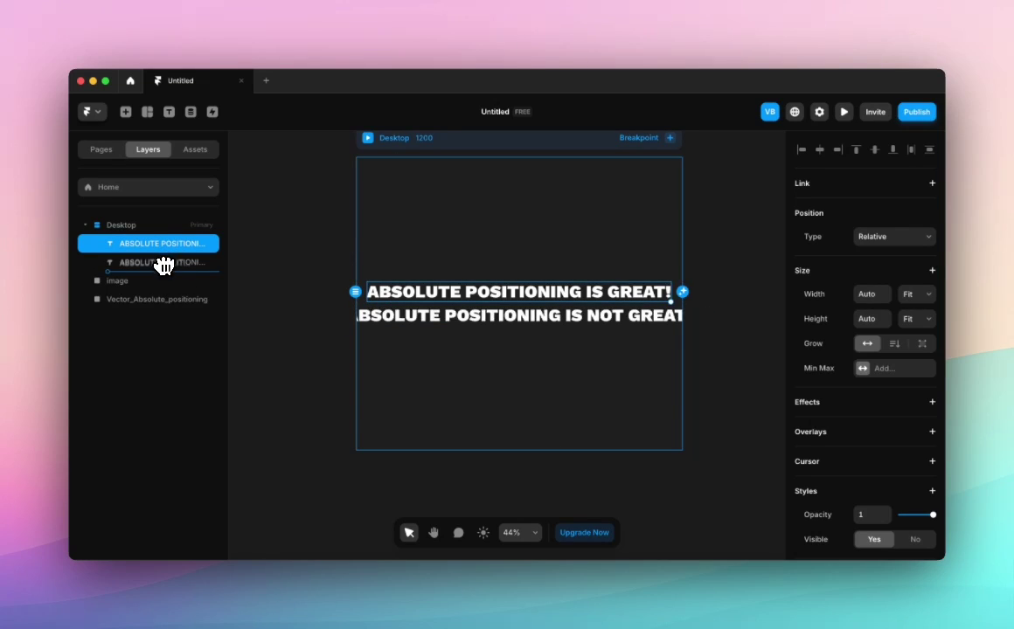
drag(164, 264, 165, 237)
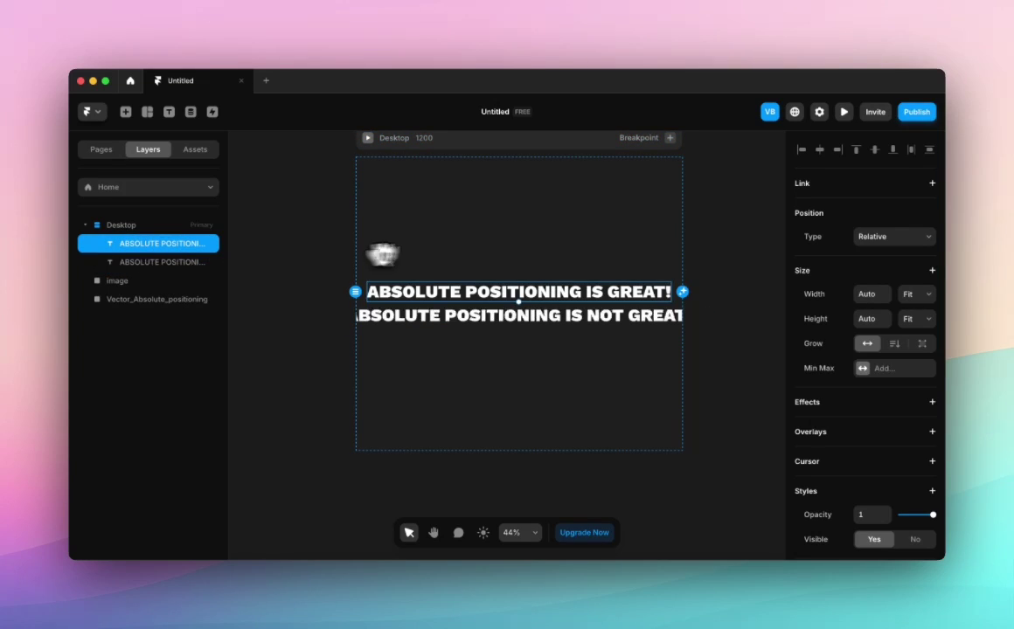
mouse_move(442, 324)
mouse_down()
mouse_move(449, 288)
mouse_move(446, 330)
mouse_move(446, 289)
mouse_move(444, 322)
mouse_up()
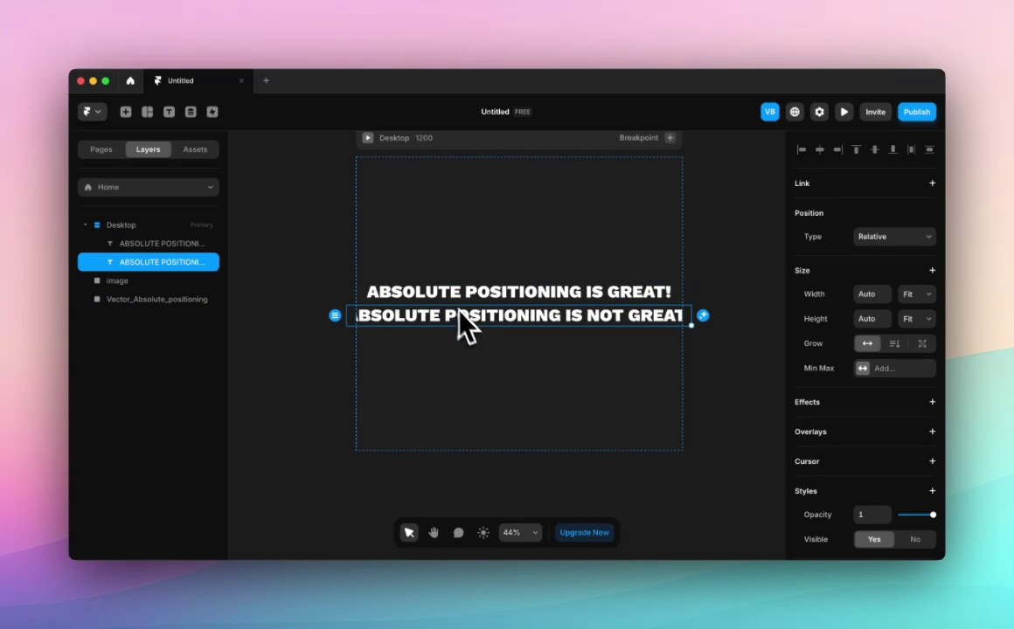
key(Delete)
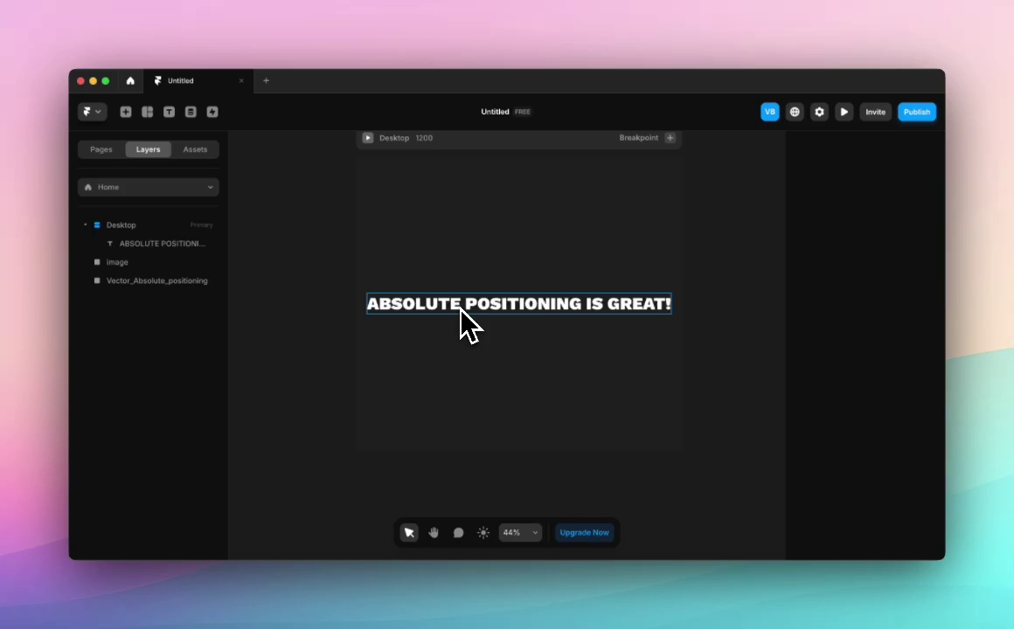
click(458, 306)
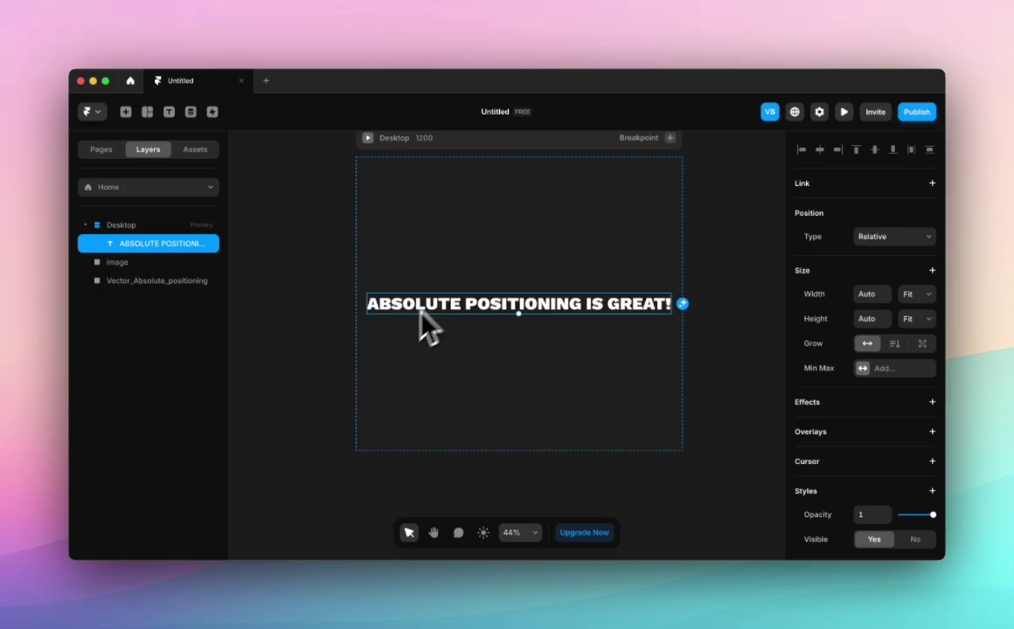
Move the green ellipse to the right of the astronaut.
scroll(429, 327, down, 3)
scroll(457, 295, left, 2)
click(301, 358)
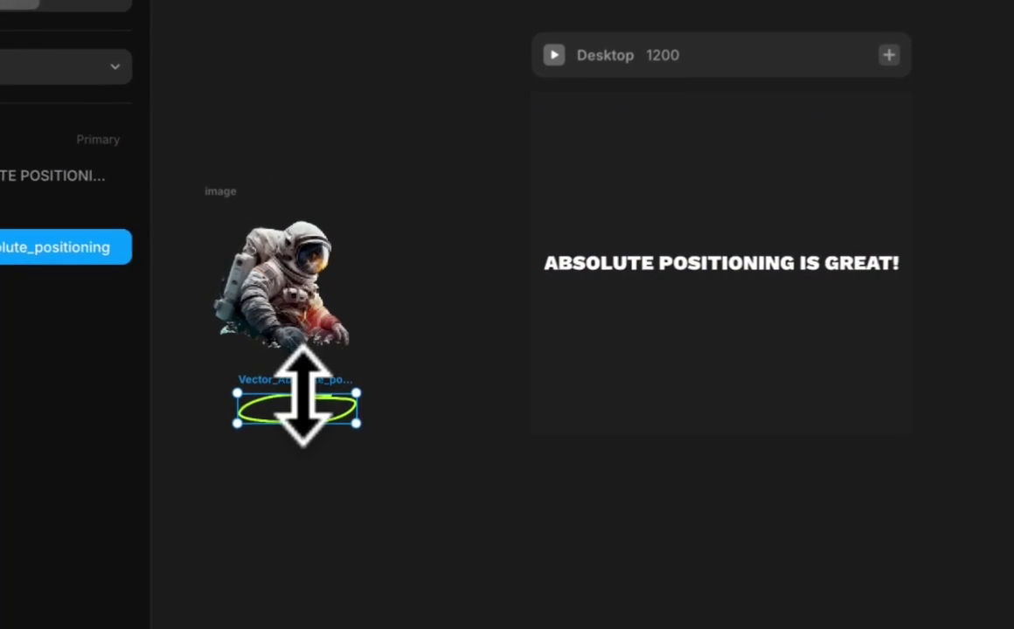
drag(313, 400, 442, 311)
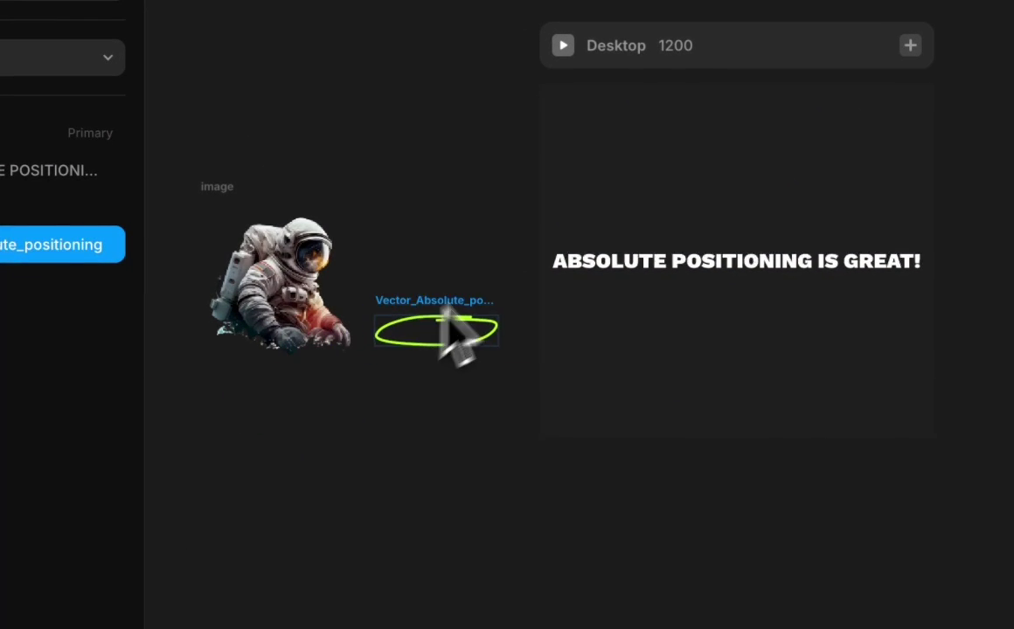
Insert a line break in the heading so 'GREAT!' sits alone on the second line.
click(722, 261)
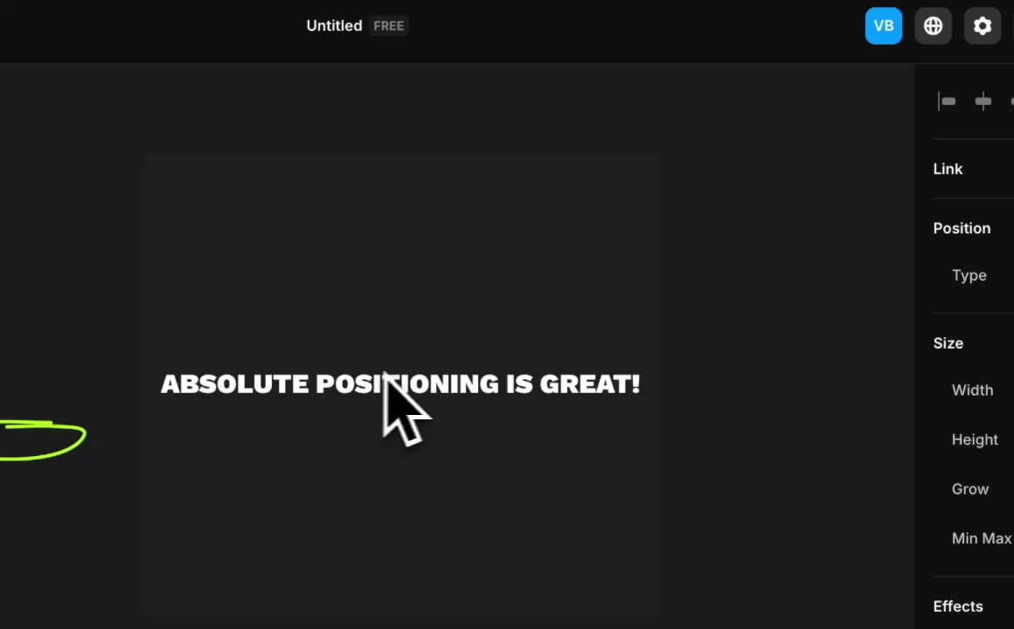
double_click(480, 389)
click(505, 389)
key(Return)
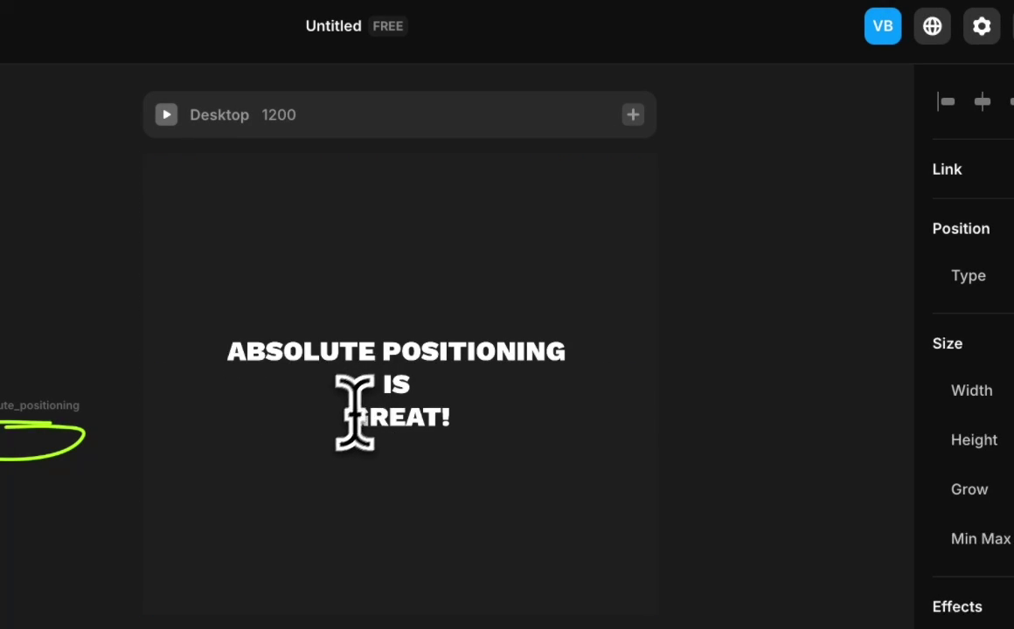
key(BackSpace)
key(Escape)
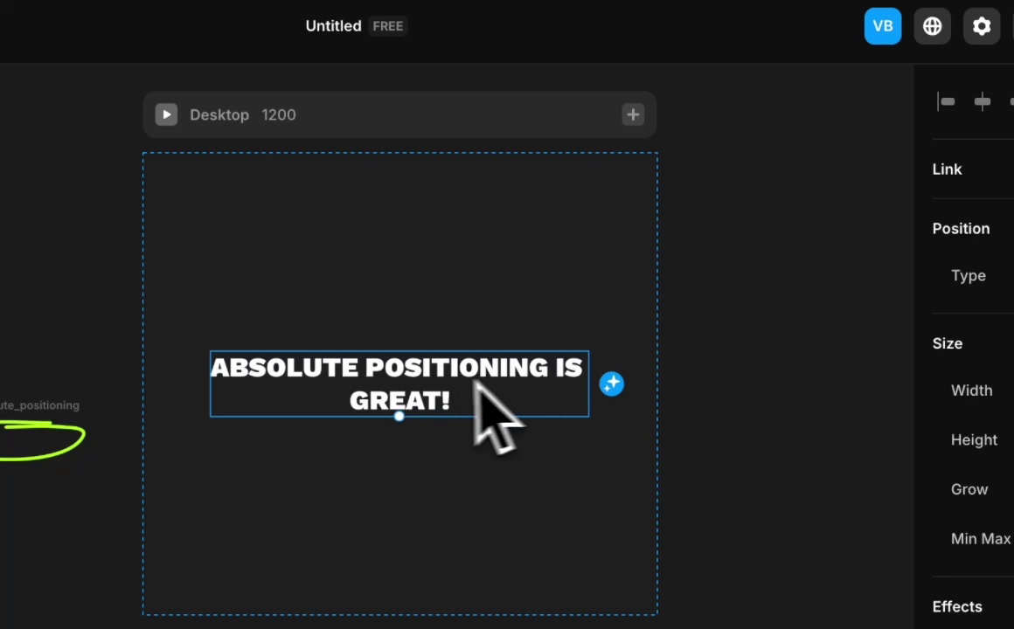
click(660, 346)
click(459, 398)
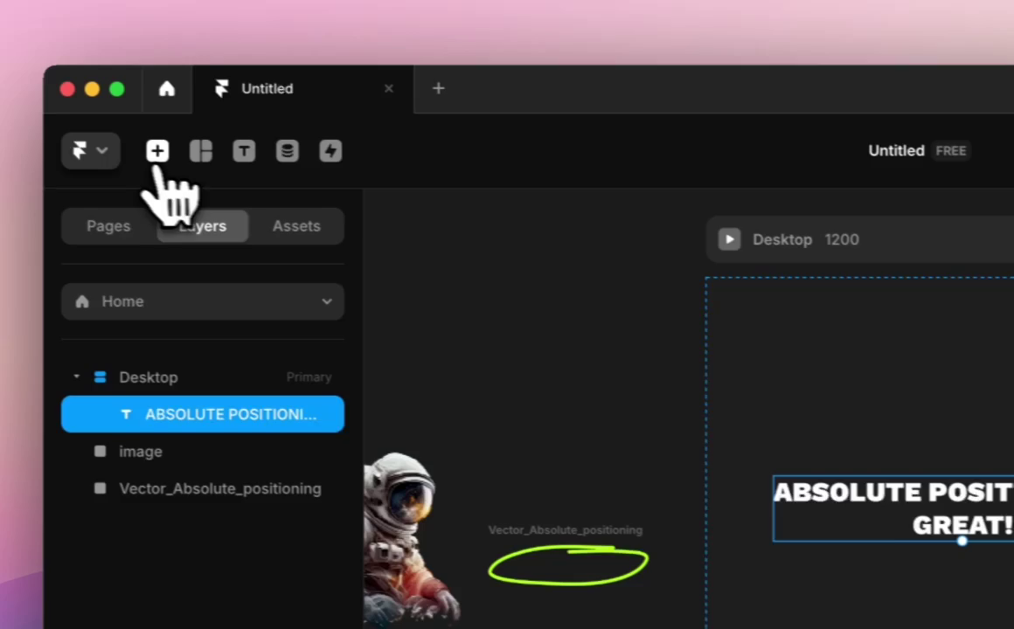
Draw a new plain frame above the heading and remove its fill.
click(159, 146)
click(42, 115)
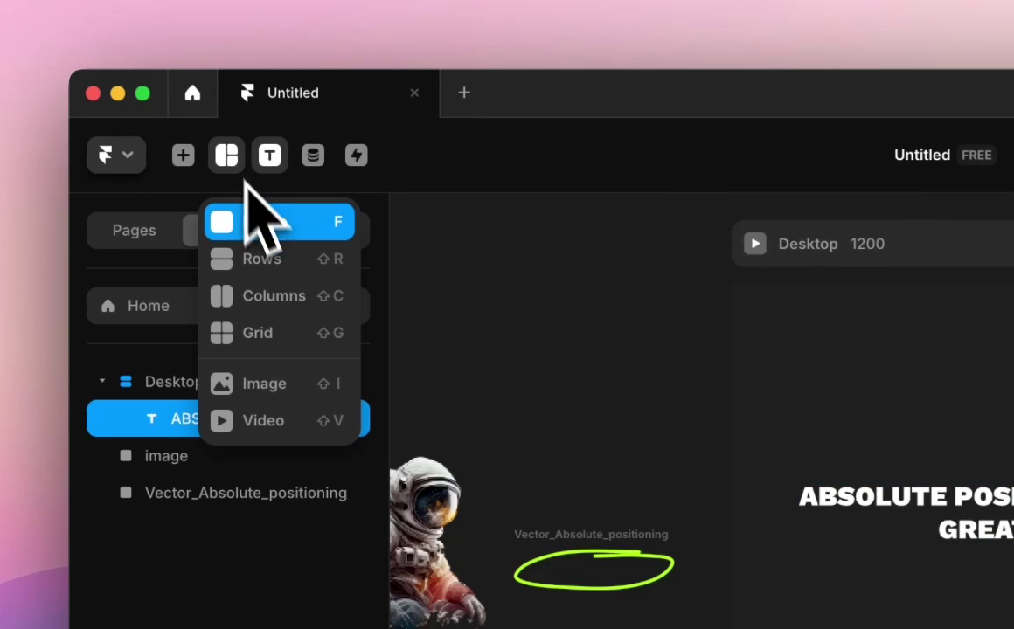
click(262, 222)
drag(498, 345, 612, 354)
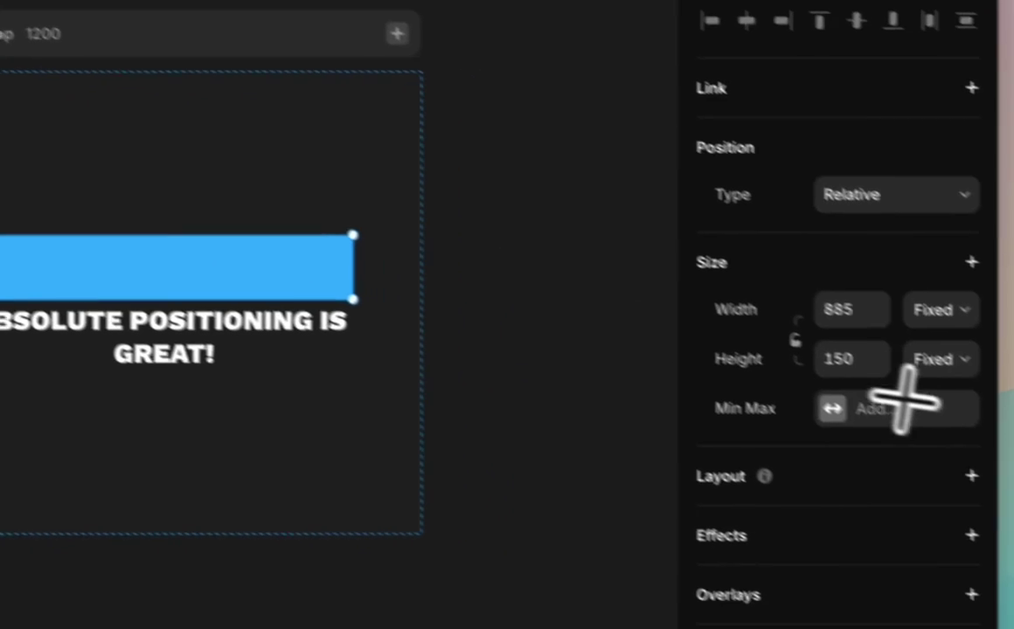
scroll(1005, 489, down, 6)
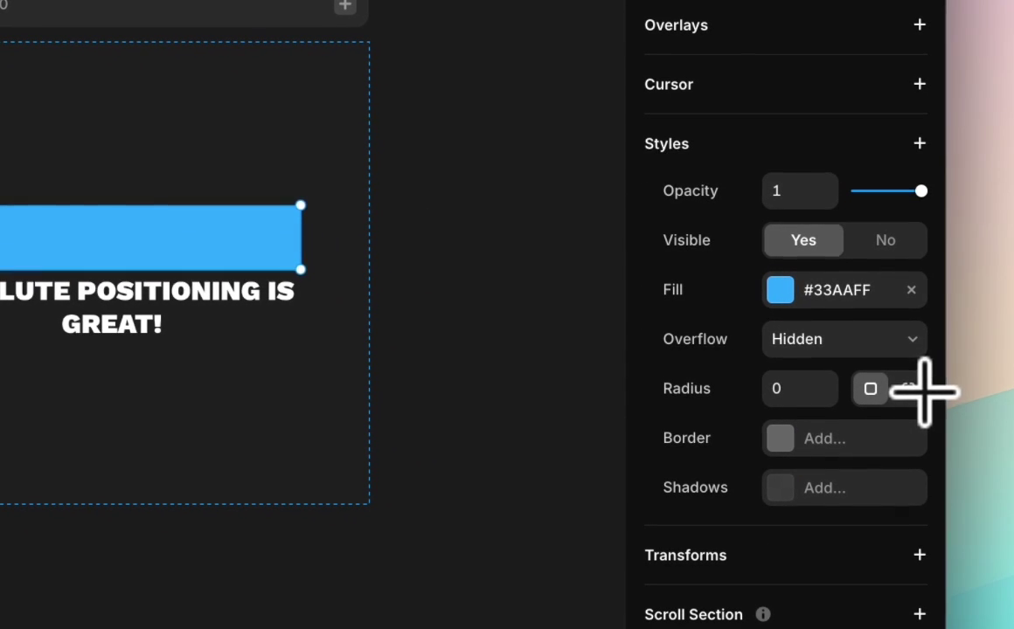
click(911, 290)
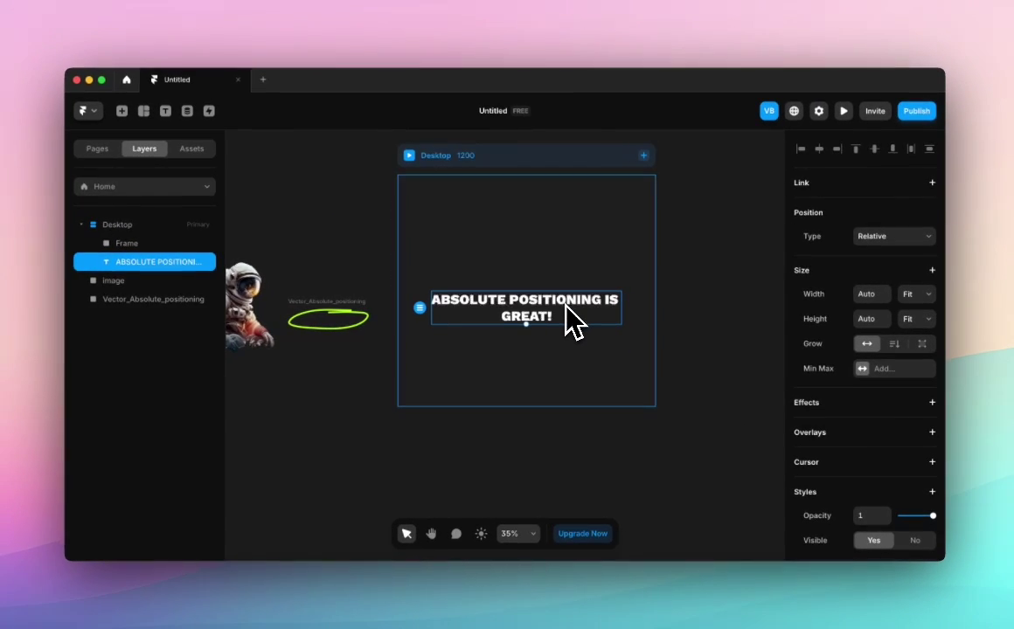
key(Delete)
Put the heading text inside the new frame.
click(550, 300)
key(ctrl+v)
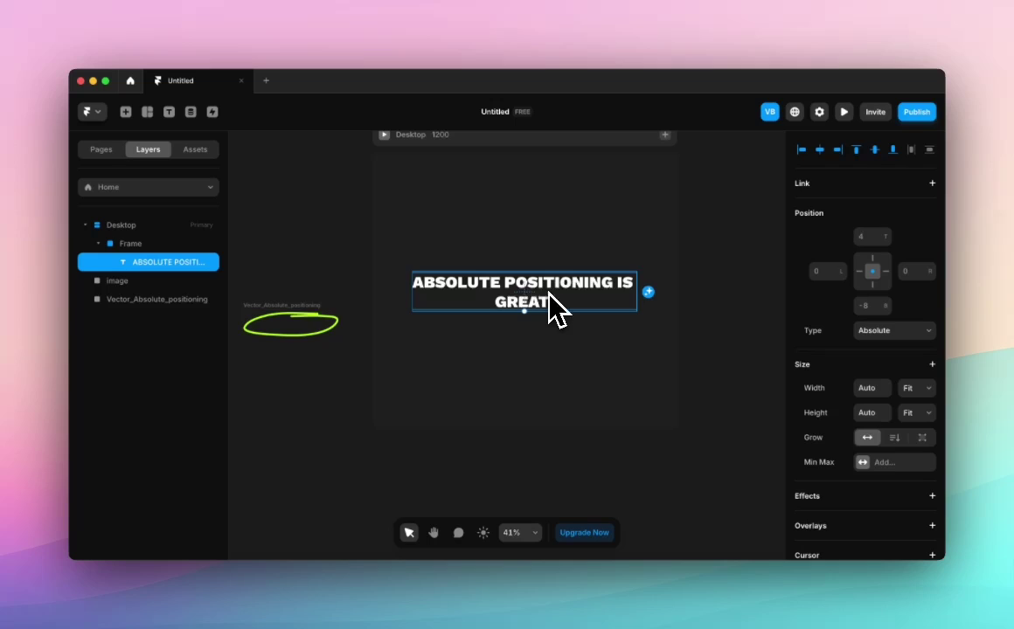
key(Escape)
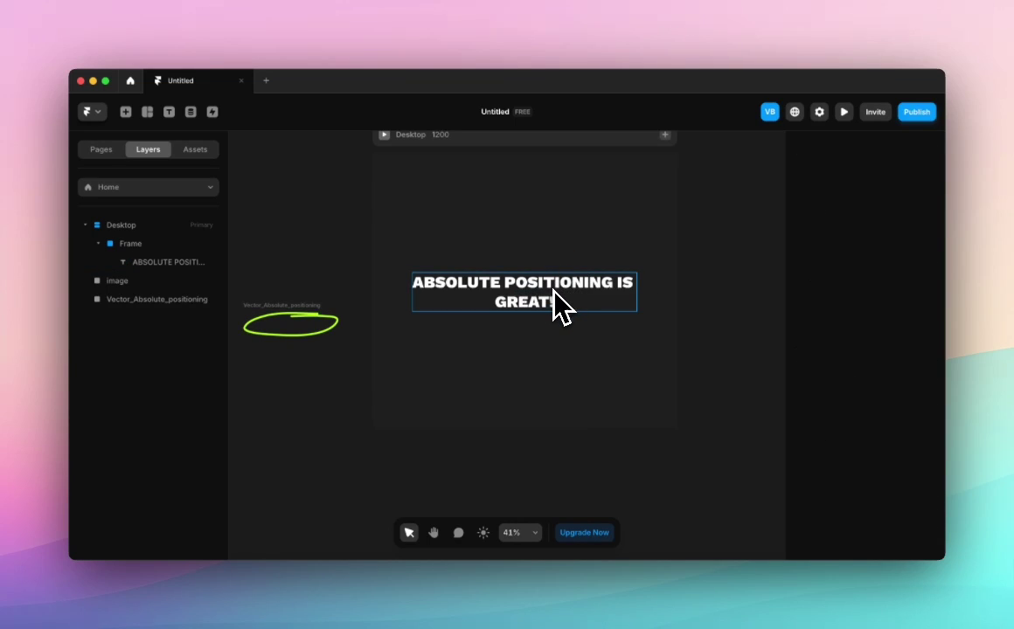
Give the heading's frame a stack layout with vertical direction.
click(190, 246)
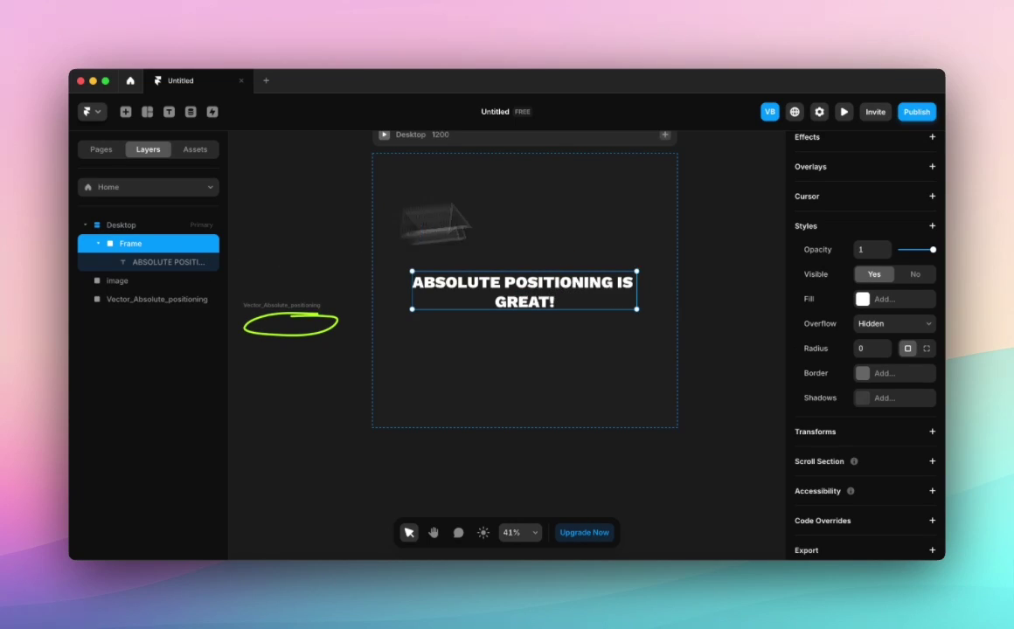
scroll(925, 214, up, 5)
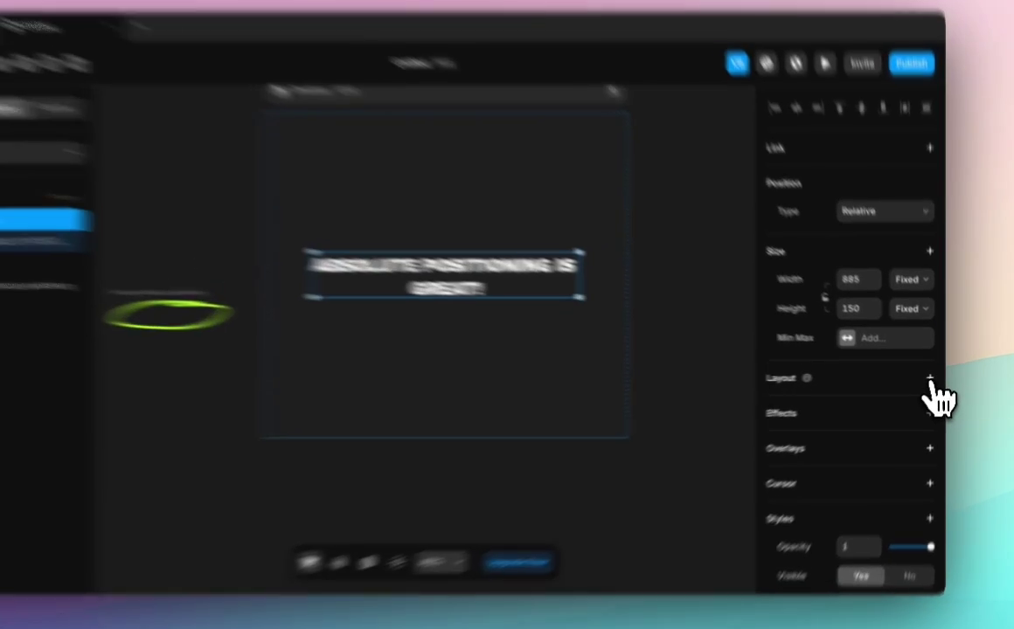
click(932, 378)
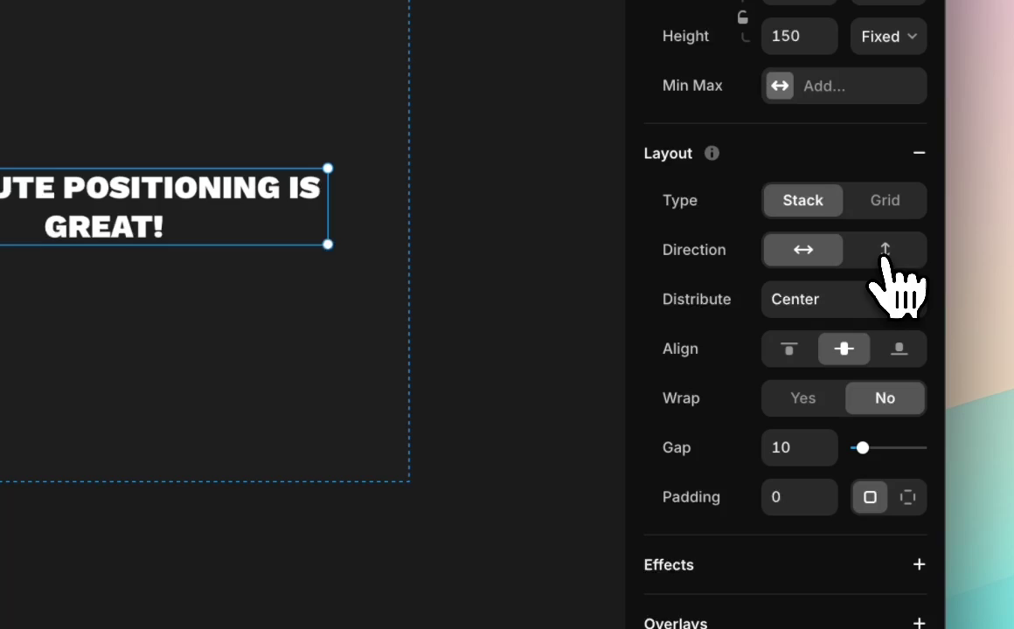
click(907, 262)
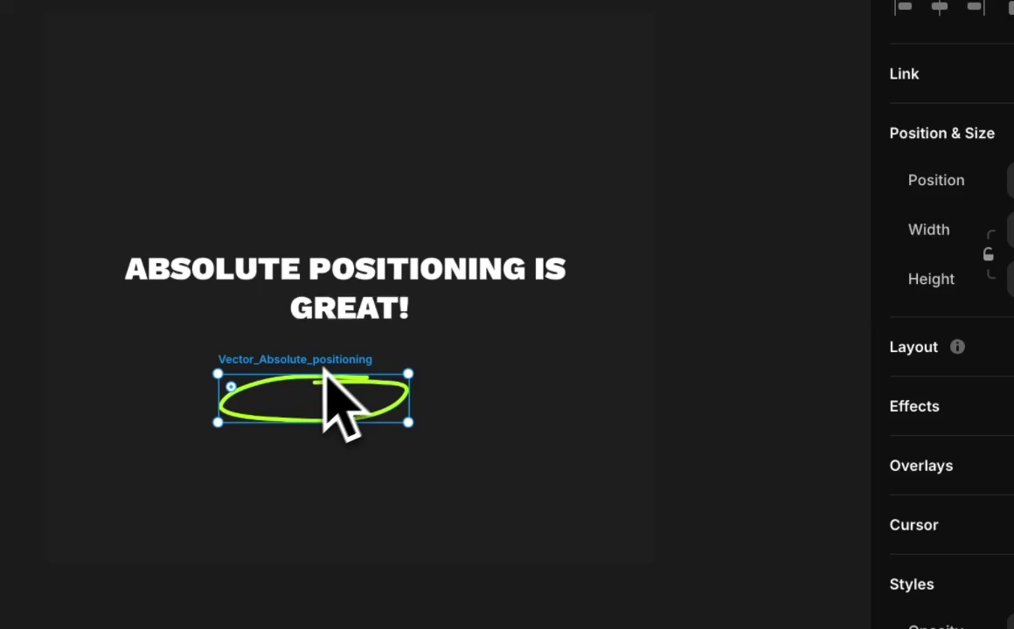
Move the green ellipse layer into the Stack and set its position to Absolute.
drag(325, 371, 374, 396)
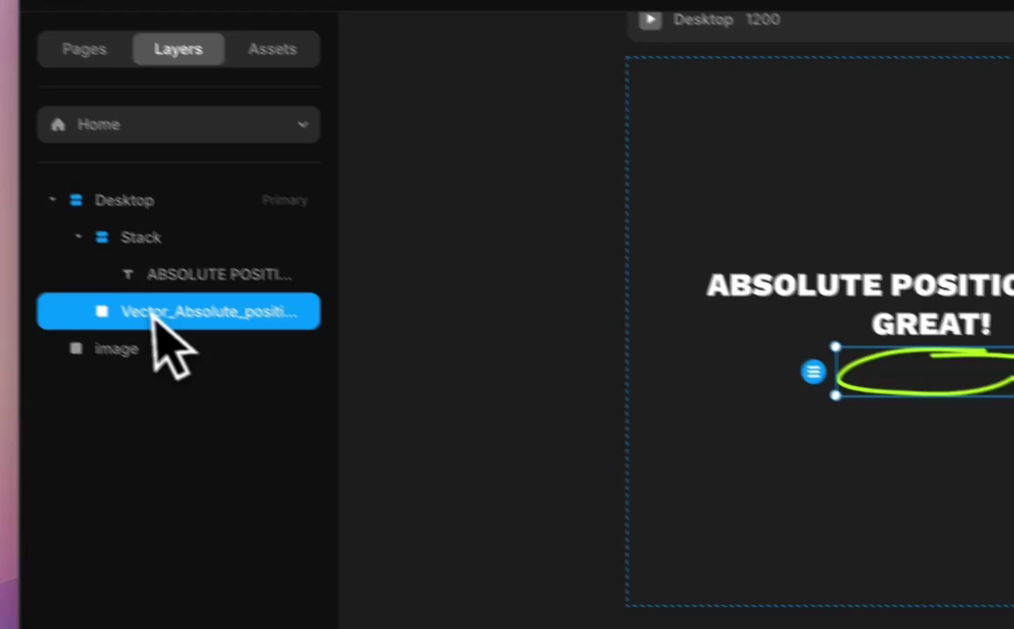
drag(154, 312, 359, 289)
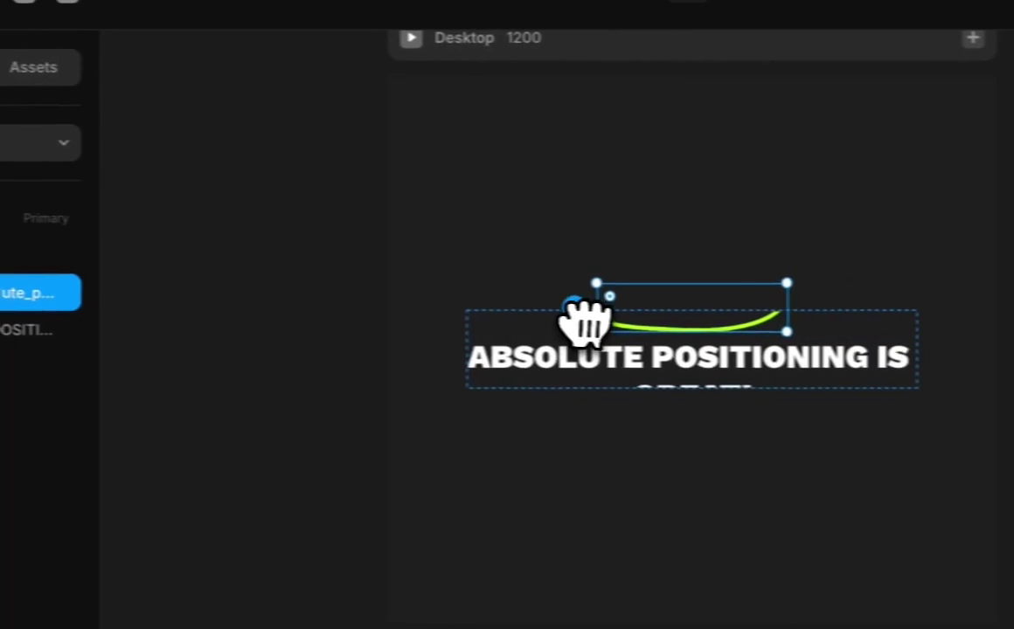
click(1000, 252)
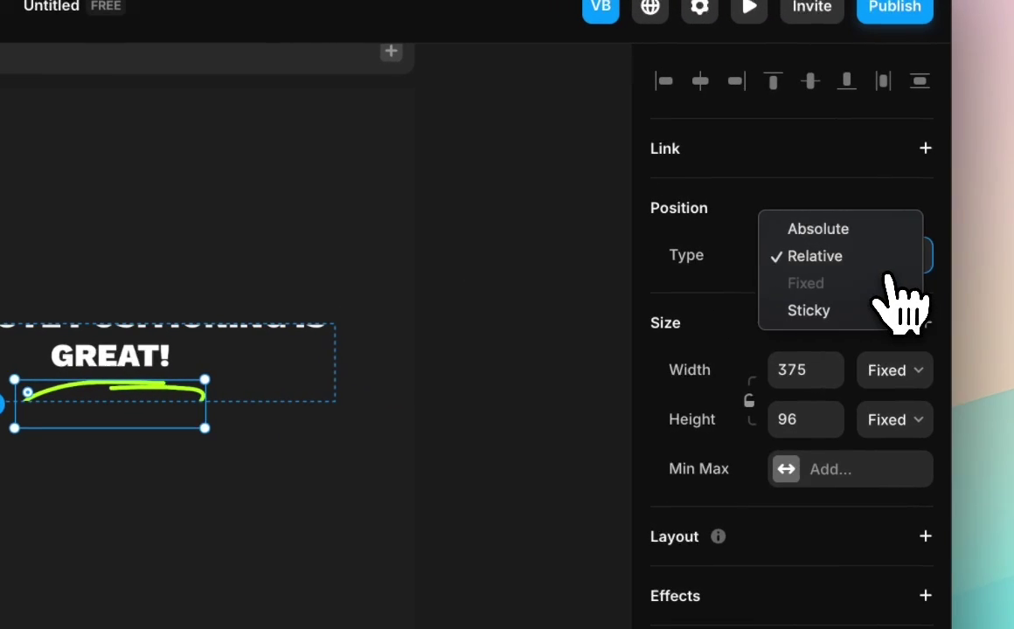
click(905, 232)
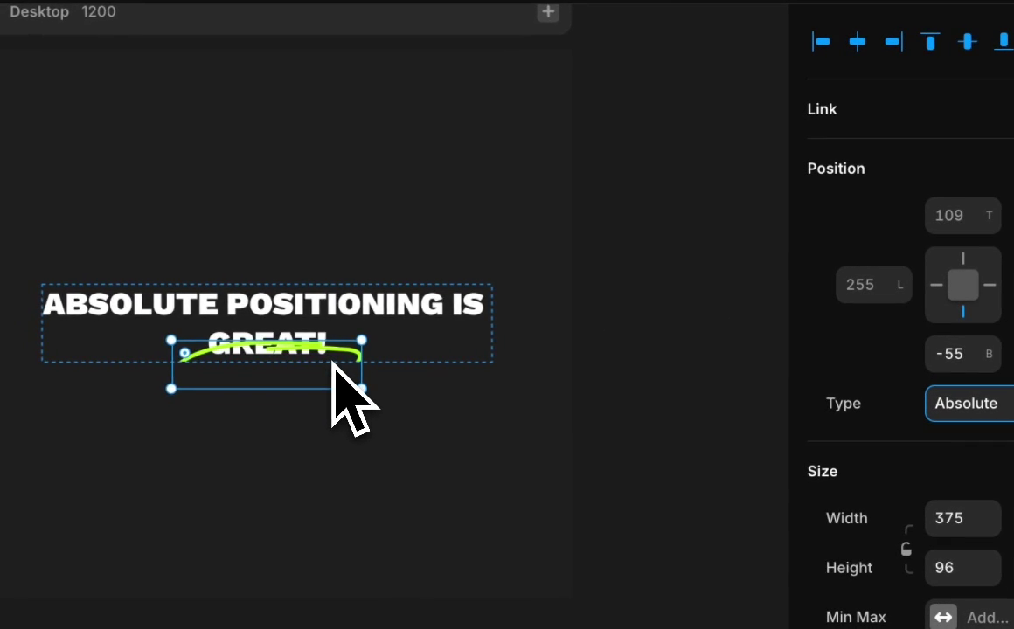
scroll(333, 361, up, 2)
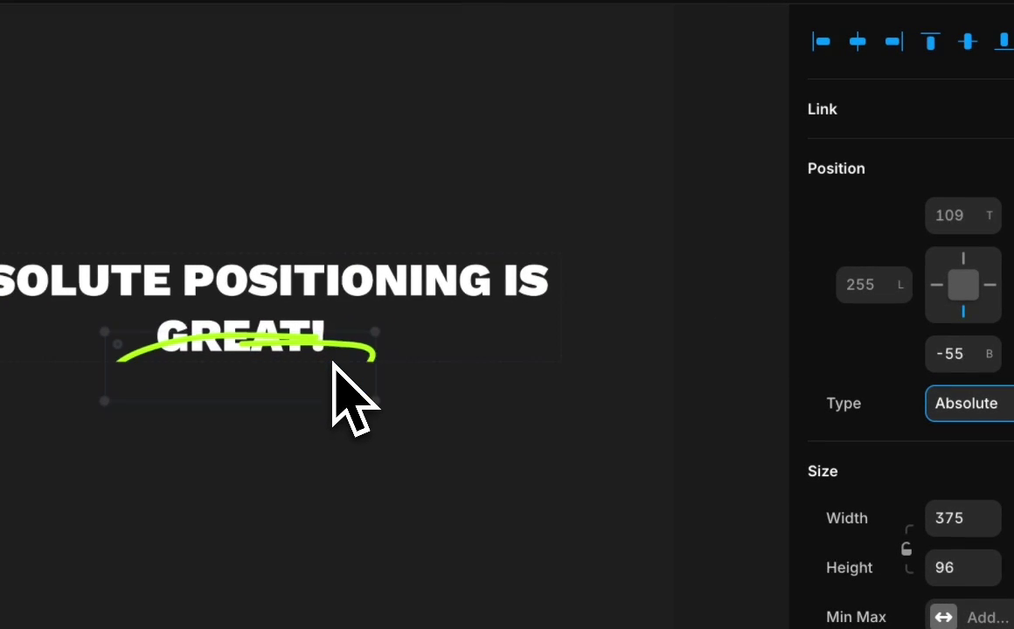
Move the green ellipse up over the heading and set its top and left offsets to 0.
mouse_move(331, 365)
mouse_down()
mouse_move(329, 322)
mouse_move(389, 312)
mouse_move(389, 278)
mouse_move(365, 319)
mouse_up()
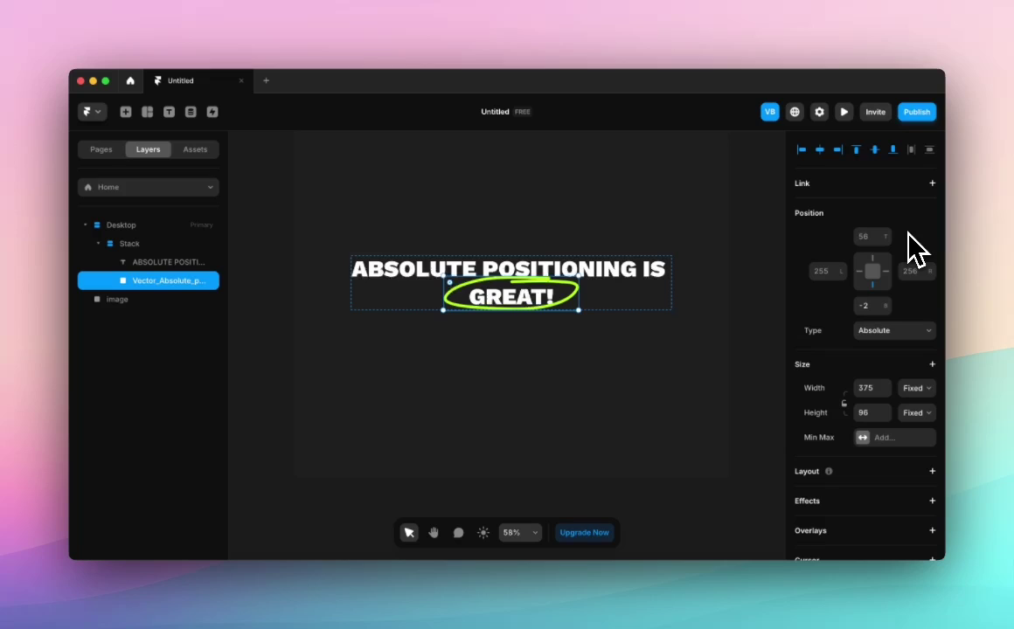
scroll(713, 252, down, 1)
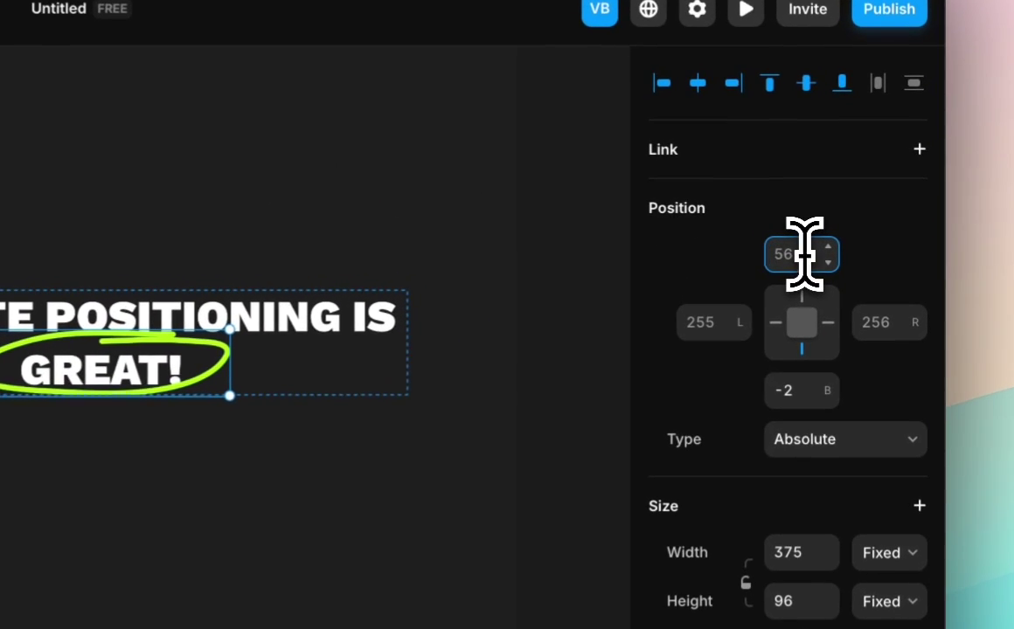
click(802, 254)
text(0)
key(Return)
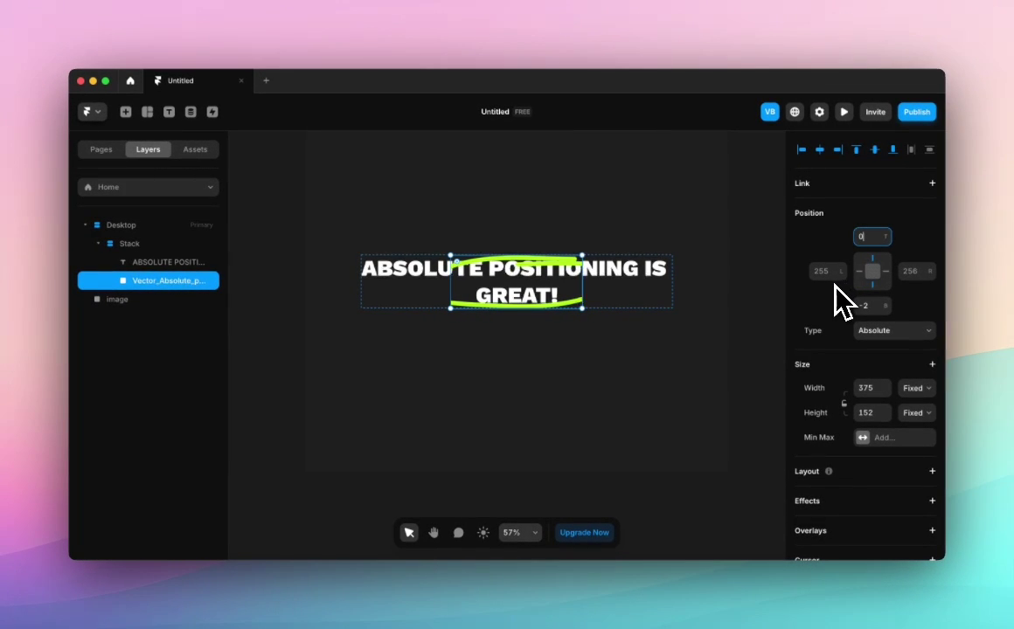
click(830, 273)
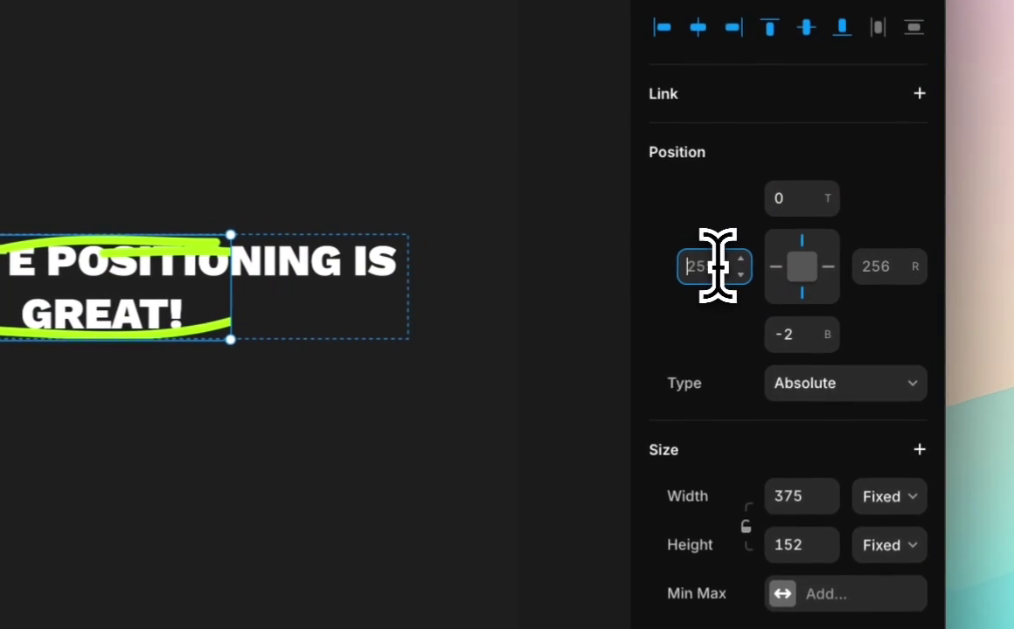
text(0)
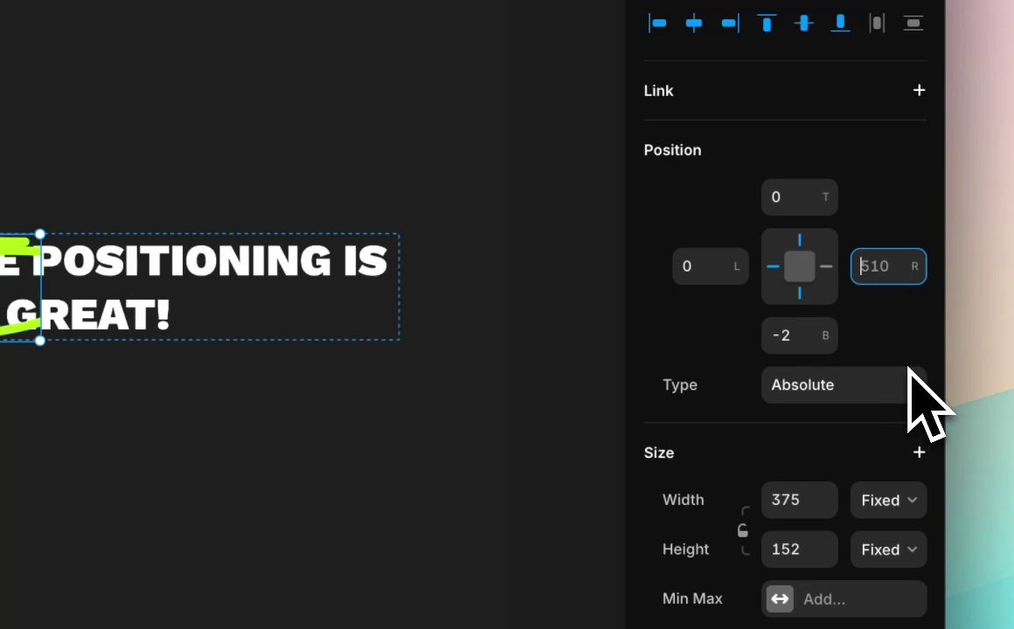
text(0)
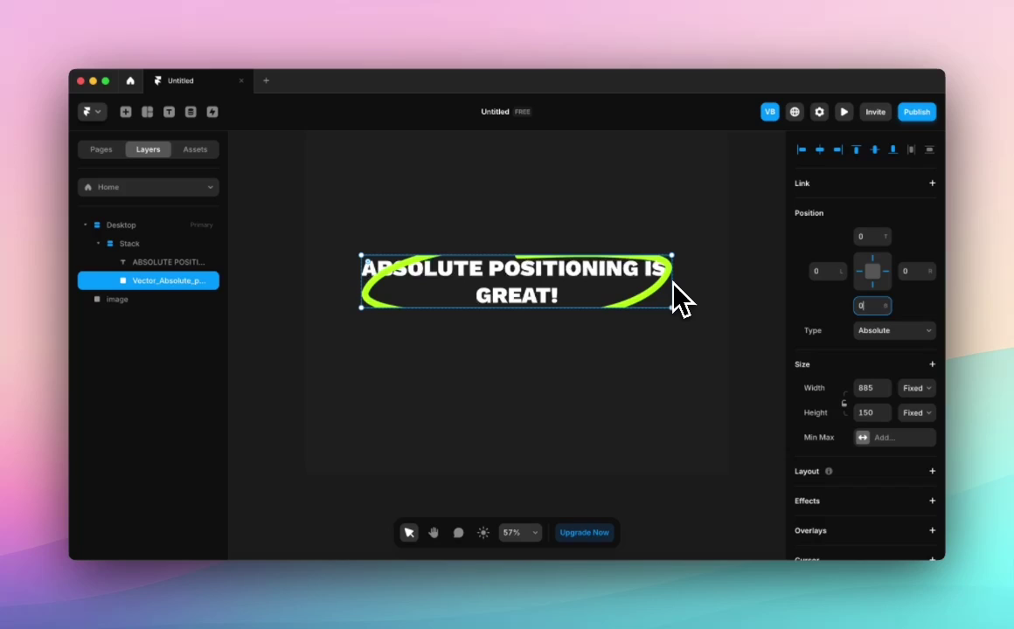
Try stretching the ellipse and the heading stack taller, then undo both changes.
click(719, 272)
click(632, 306)
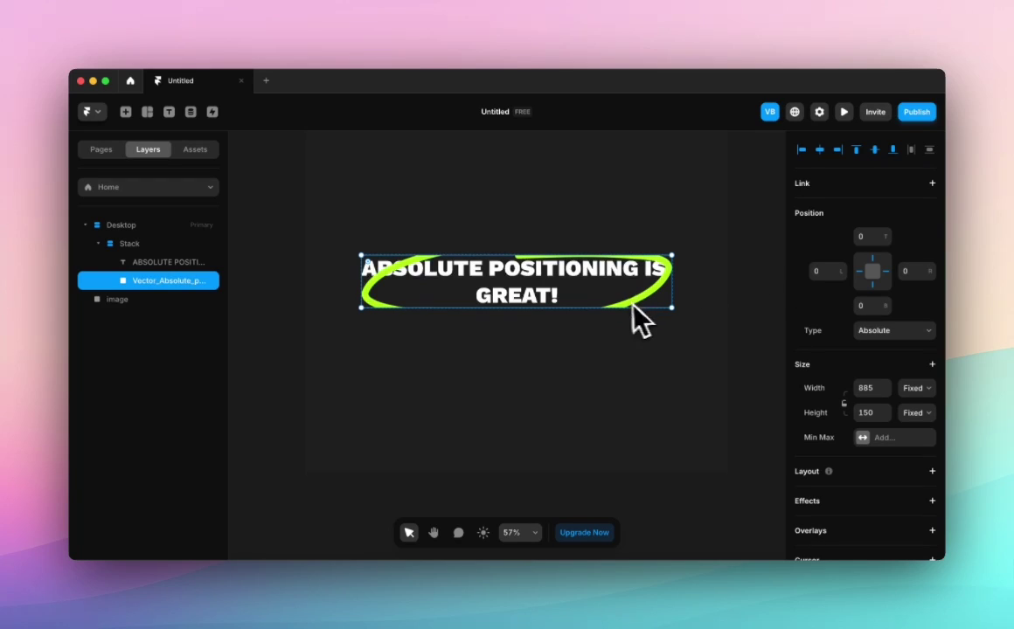
drag(672, 312, 673, 376)
key(ctrl+z)
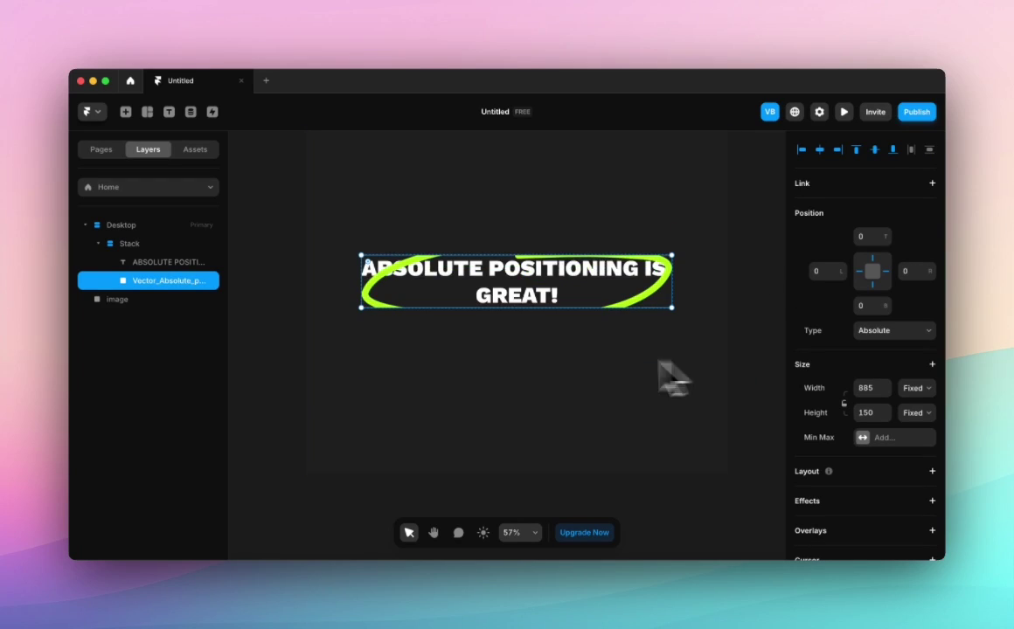
click(130, 244)
drag(428, 308, 418, 335)
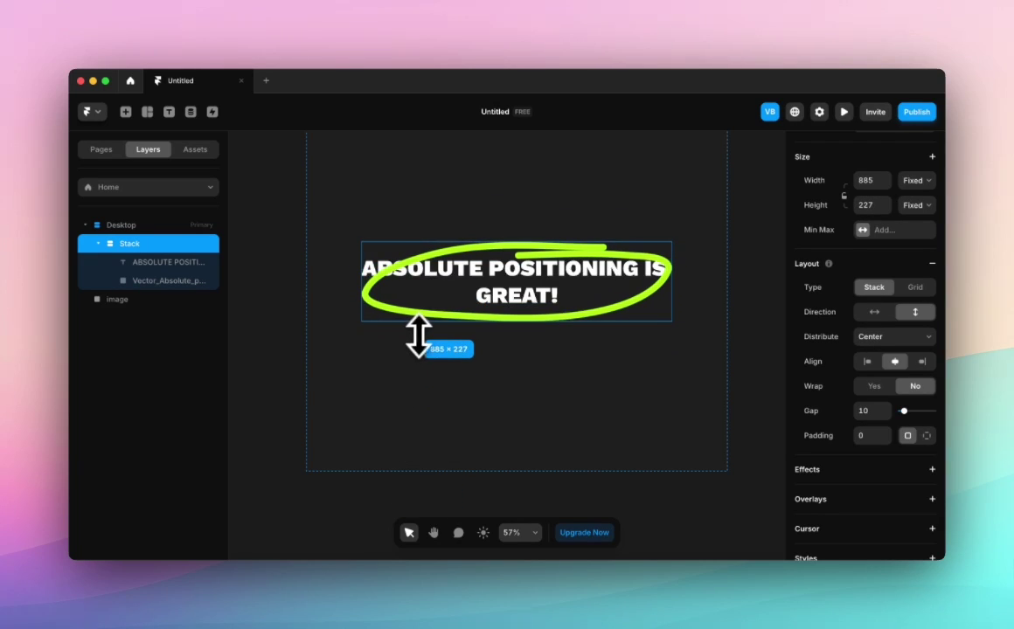
key(super+z)
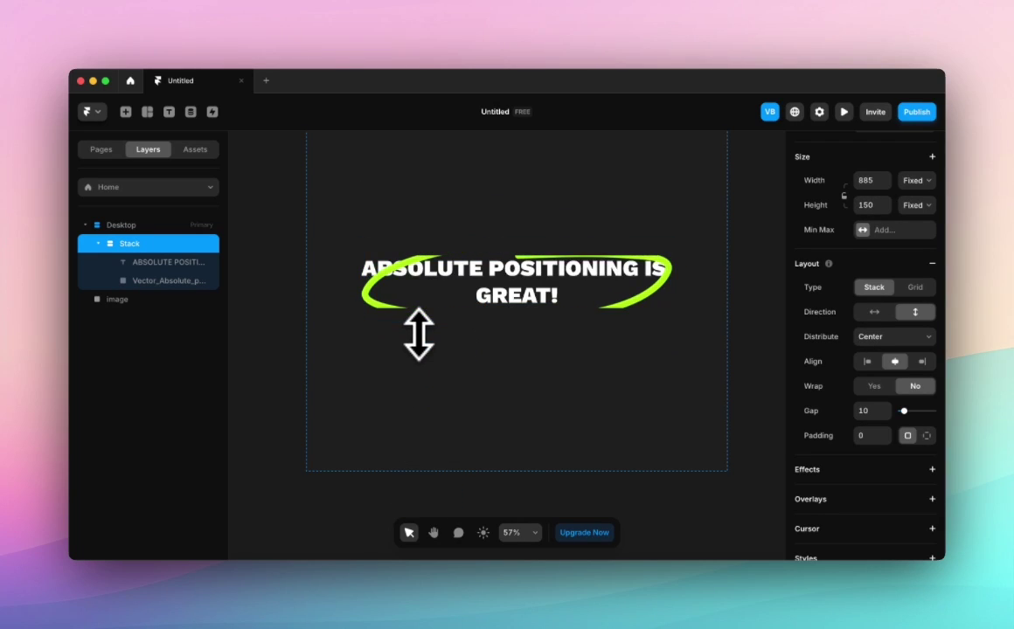
Unpin the ellipse's left edge and resize it to about 377 × 99 around GREAT!
click(170, 284)
click(861, 273)
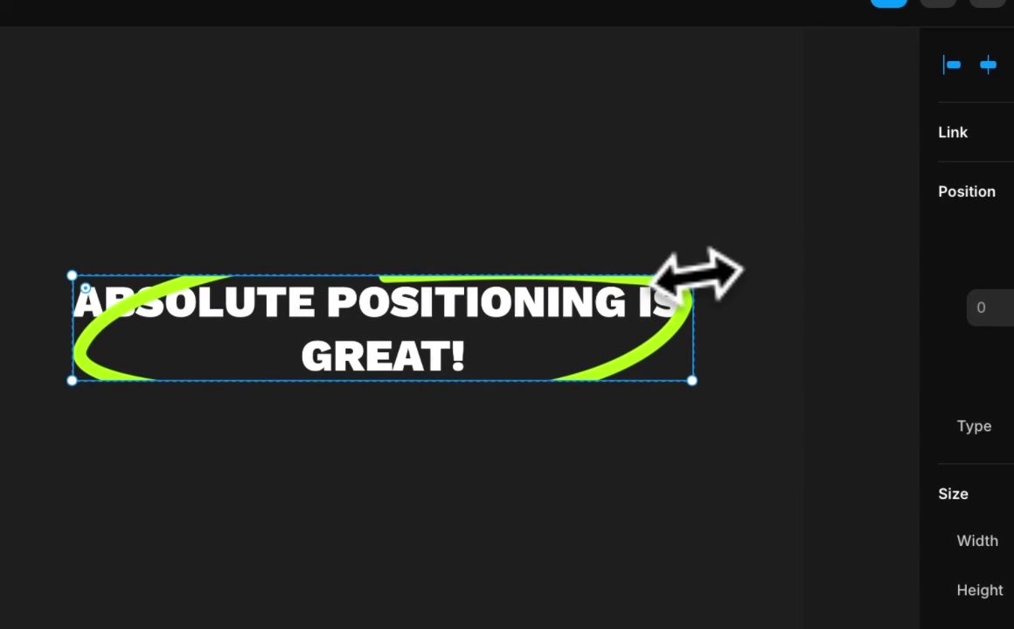
drag(674, 256, 329, 312)
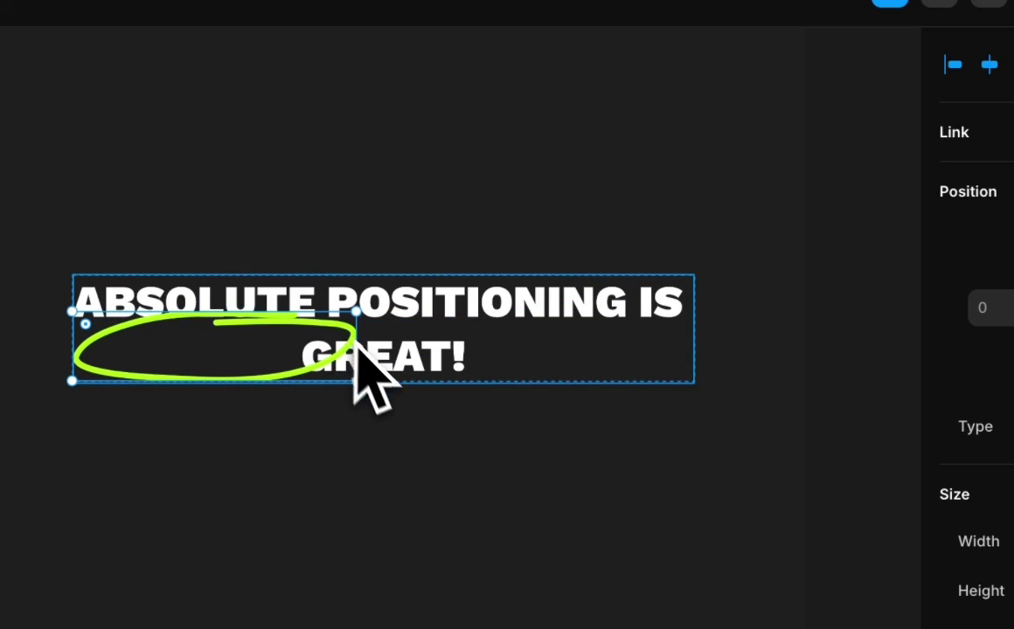
drag(357, 349, 490, 351)
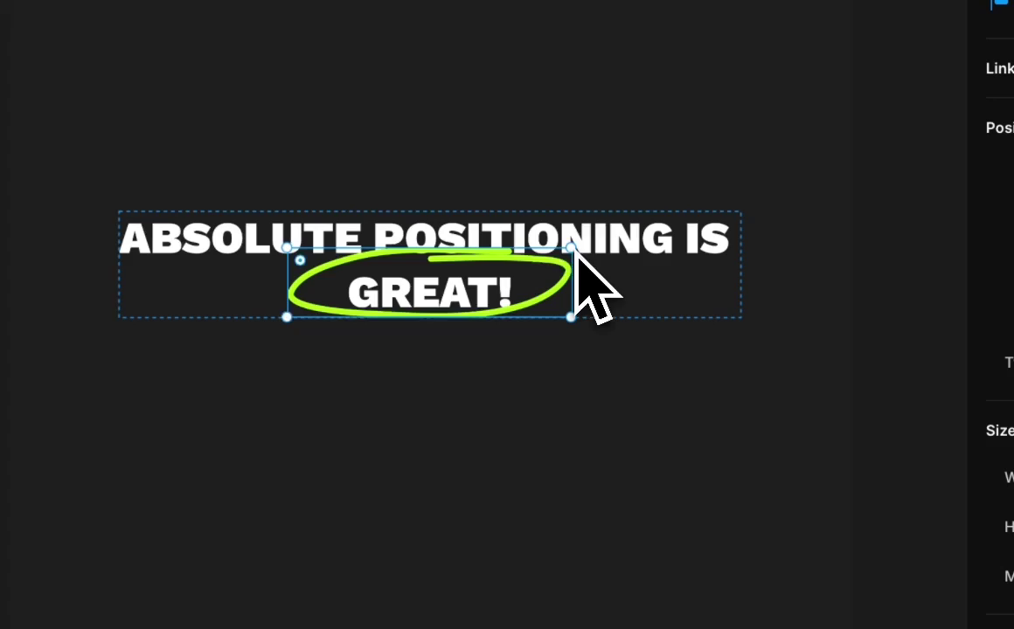
Resize the heading stack to 885 × 191 so it wraps the text and ringed GREAT!
click(678, 294)
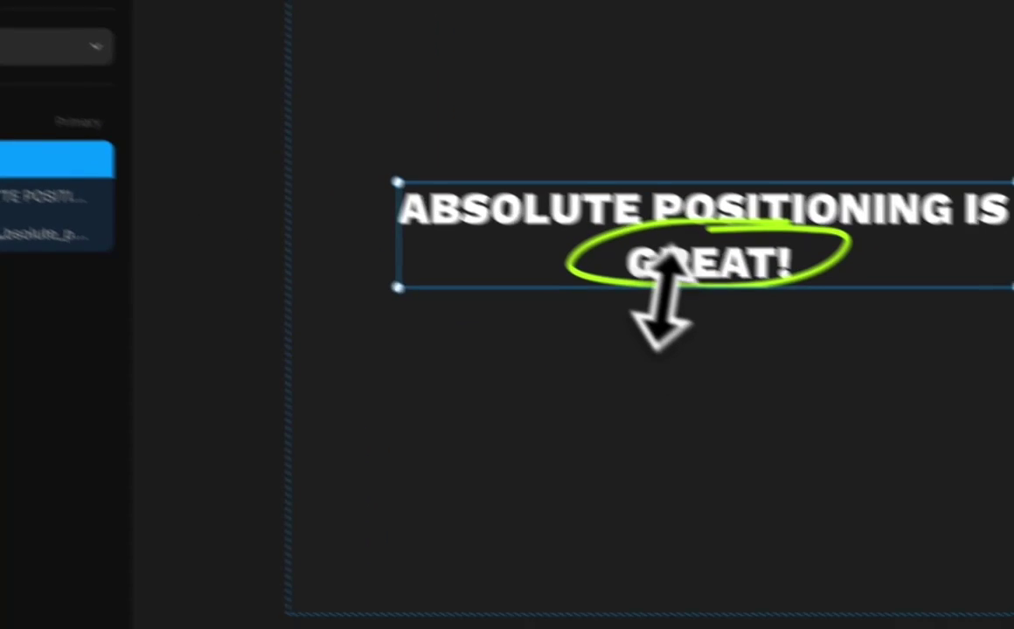
drag(669, 297, 679, 353)
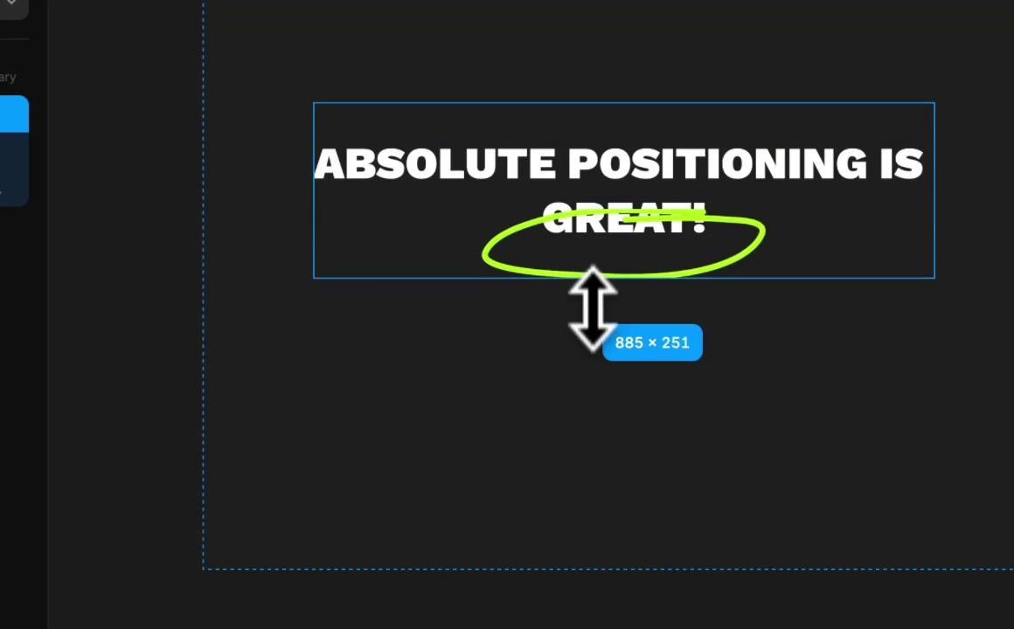
drag(593, 310, 576, 465)
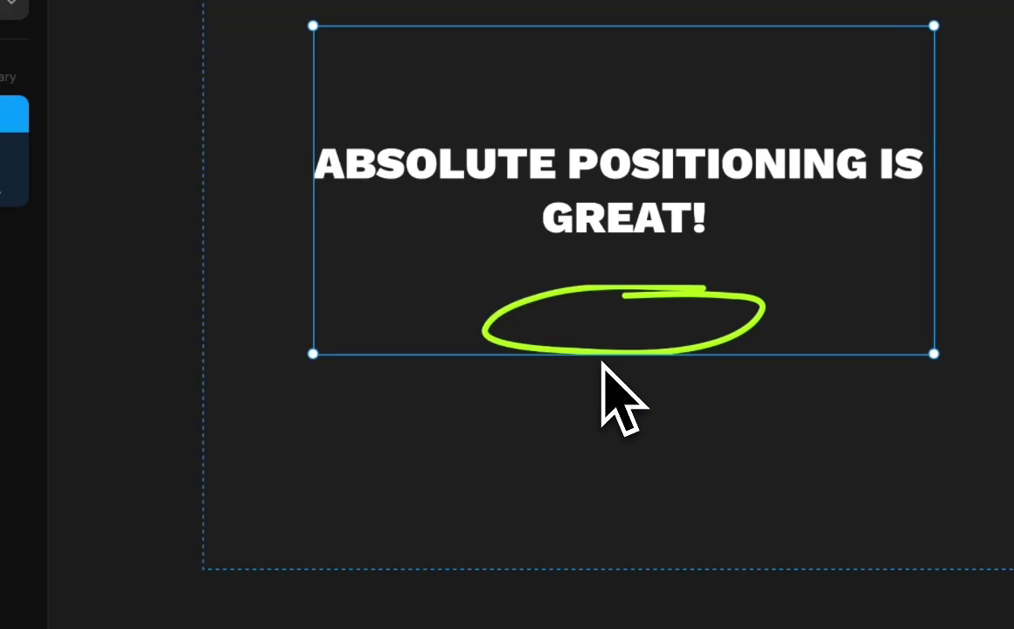
click(622, 319)
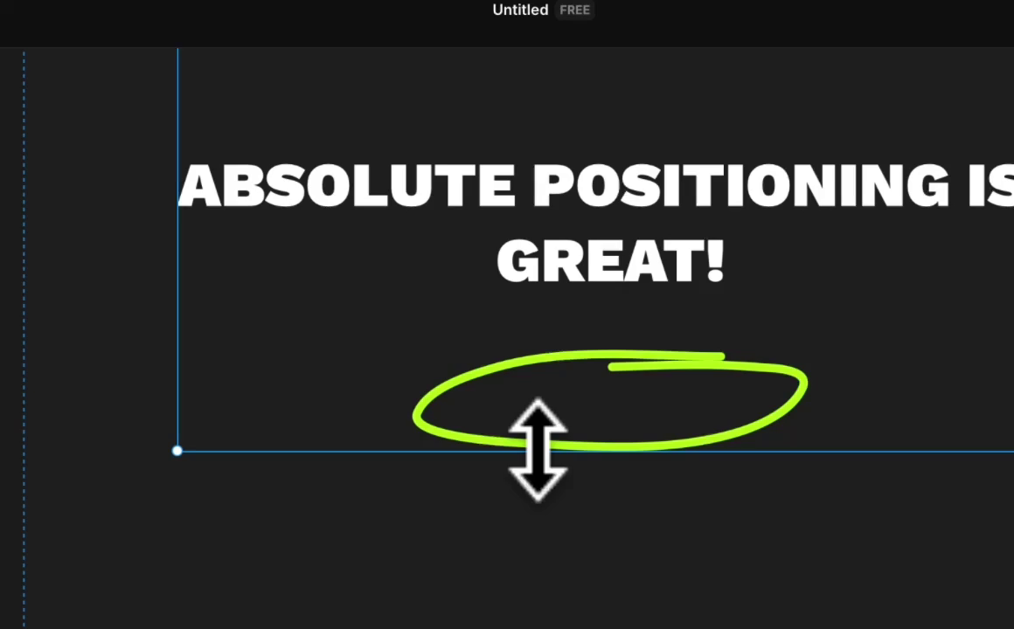
drag(841, 430, 850, 283)
drag(568, 280, 563, 180)
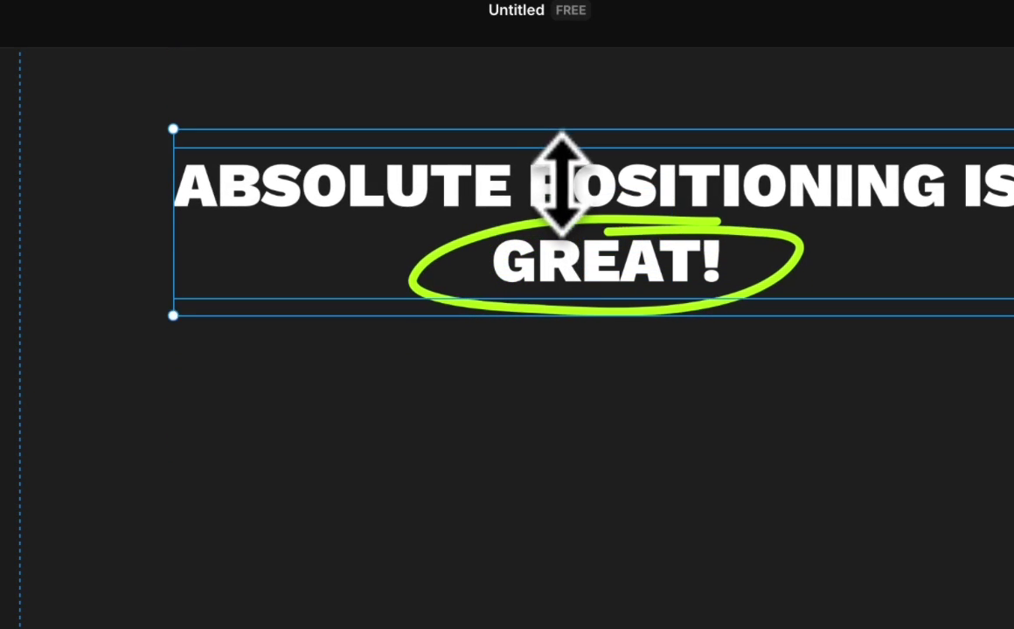
click(541, 382)
scroll(541, 382, down, 3)
click(649, 312)
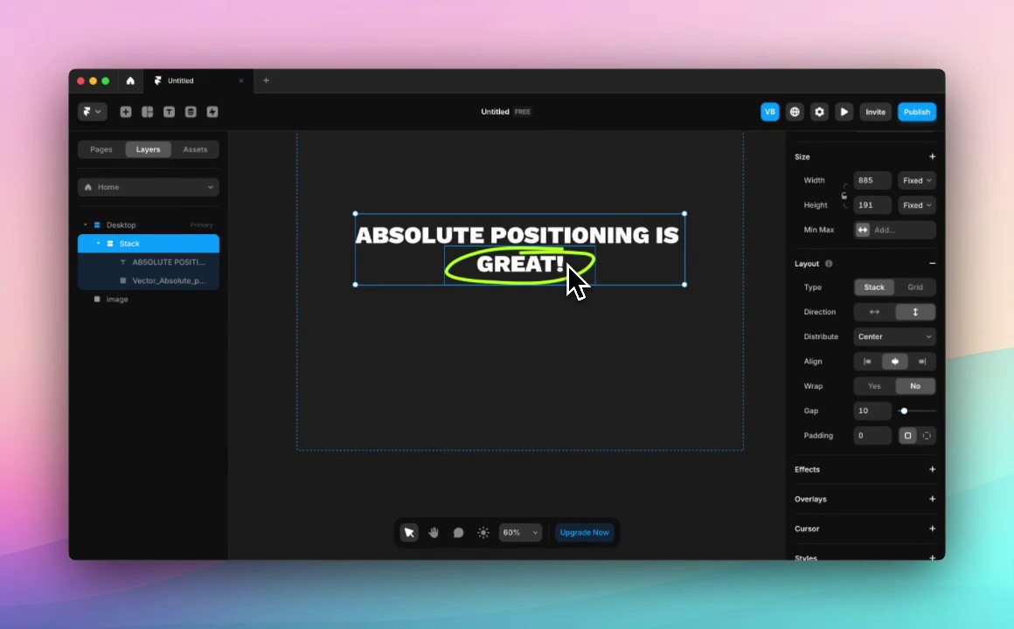
scroll(568, 265, down, 5)
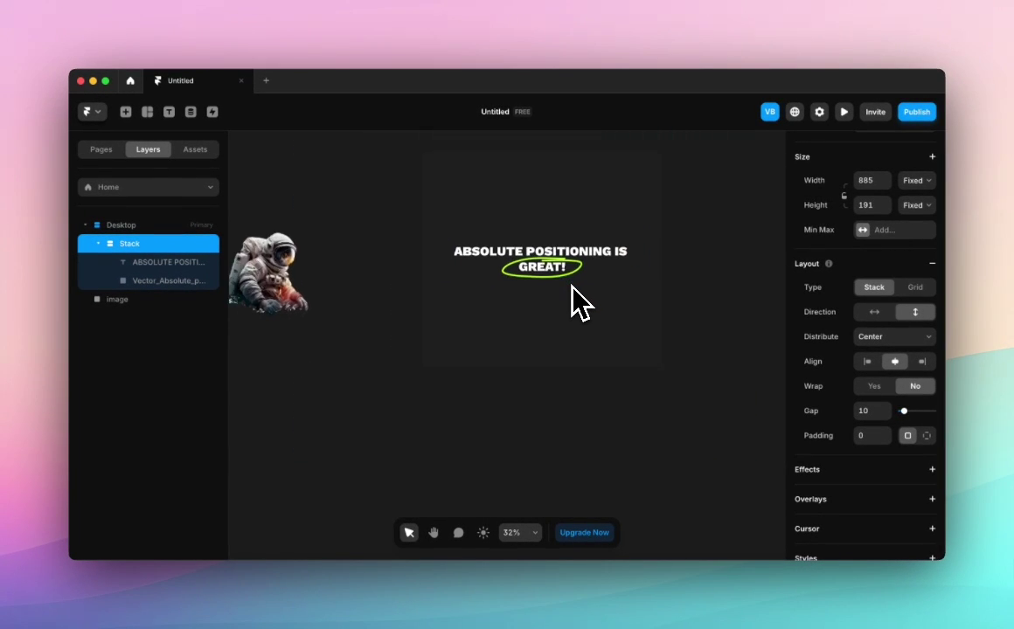
Add a Tablet breakpoint beside the Desktop page.
scroll(573, 293, up, 3)
scroll(573, 293, right, 3)
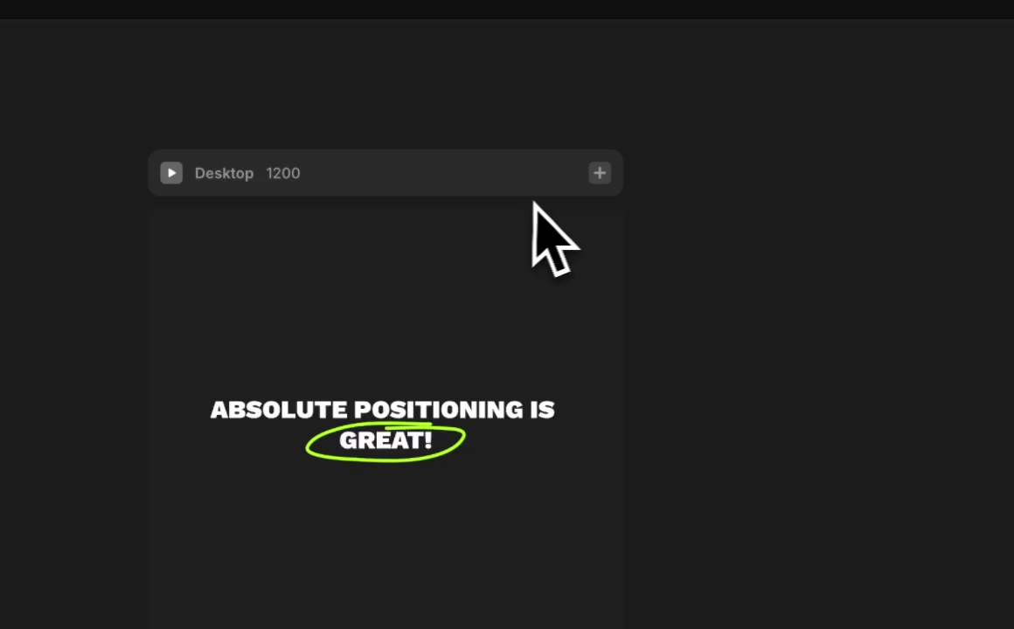
click(603, 174)
click(664, 228)
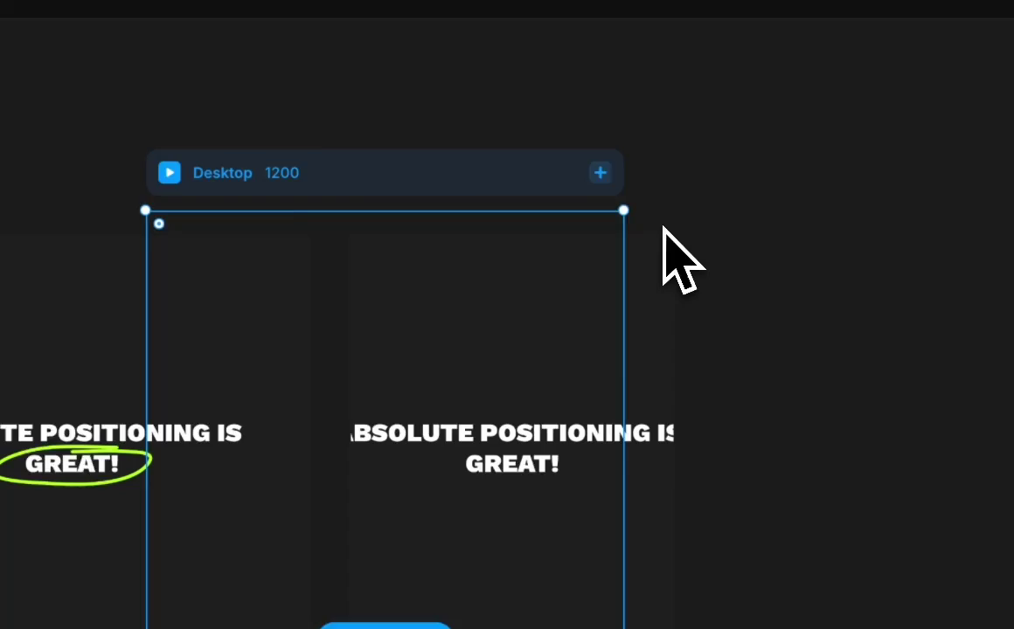
Add a Phone 390 breakpoint beside Tablet, then select the Desktop green ring.
click(582, 174)
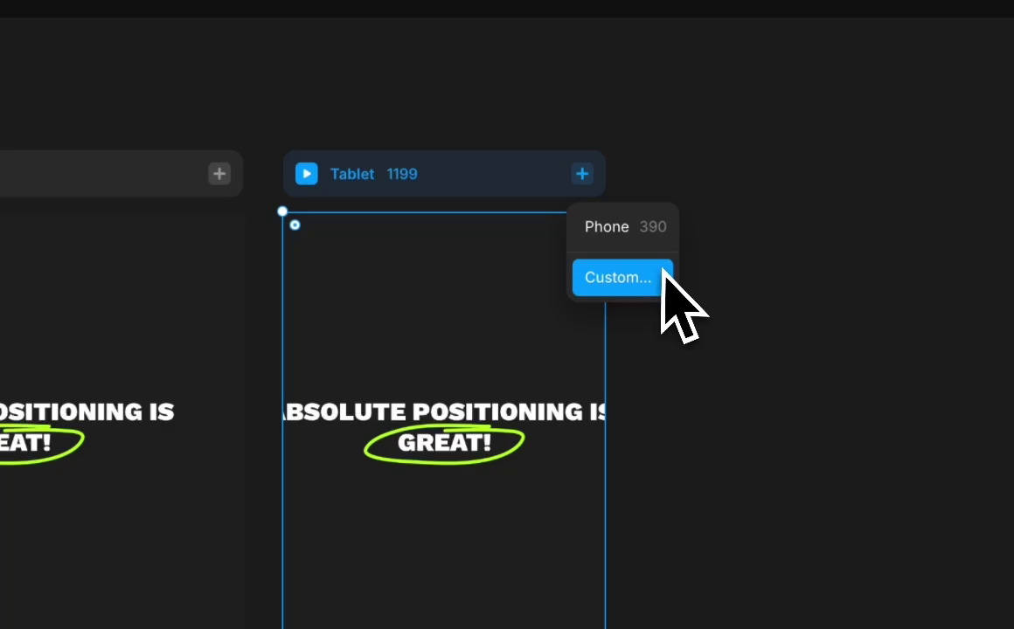
click(607, 227)
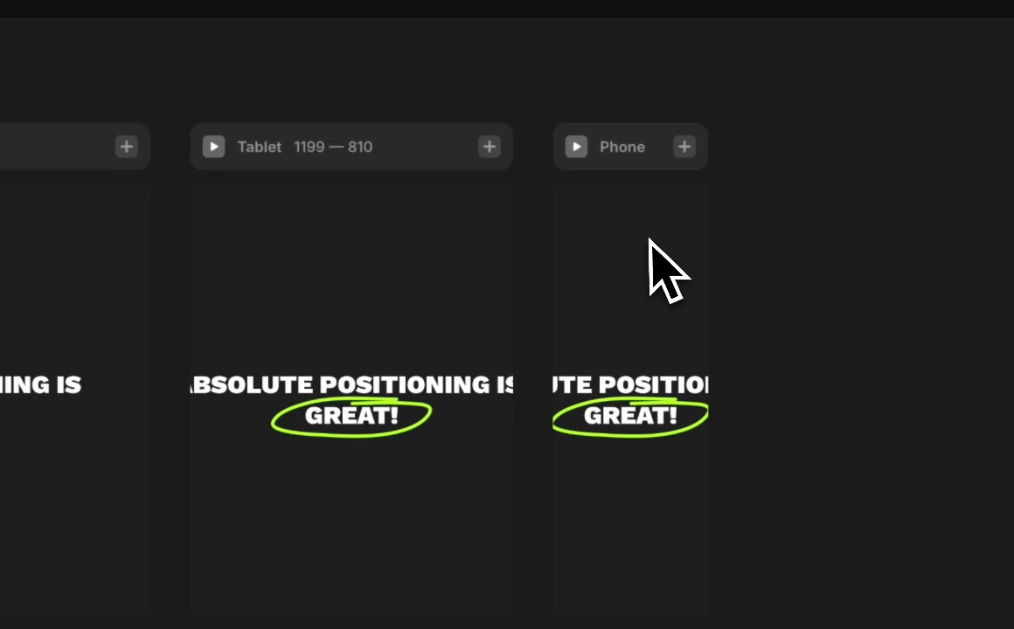
scroll(645, 232, left, 5)
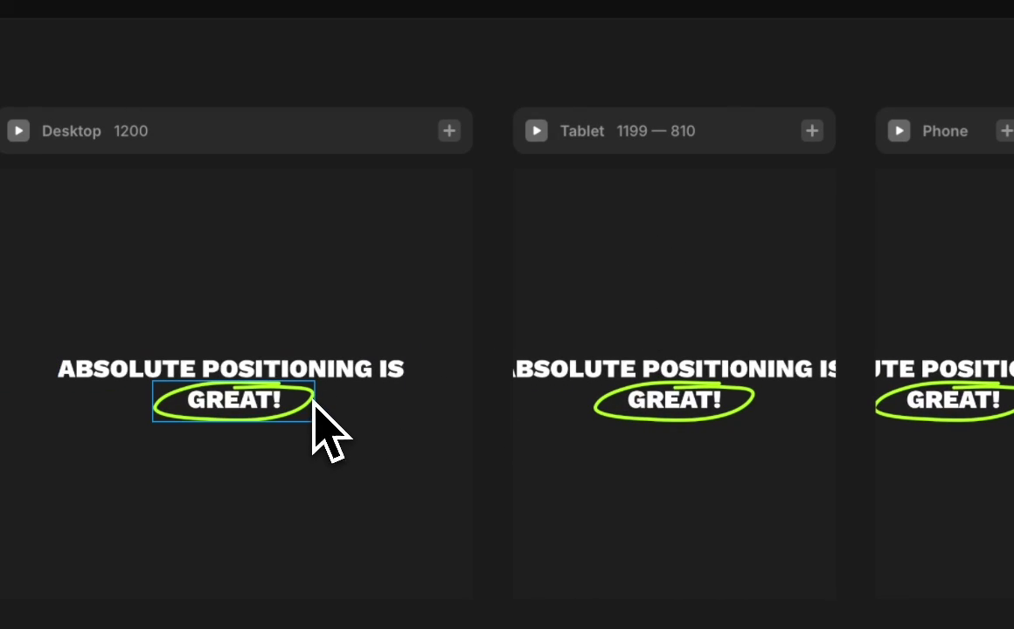
scroll(313, 402, left, 1)
click(312, 400)
scroll(315, 398, up, 3)
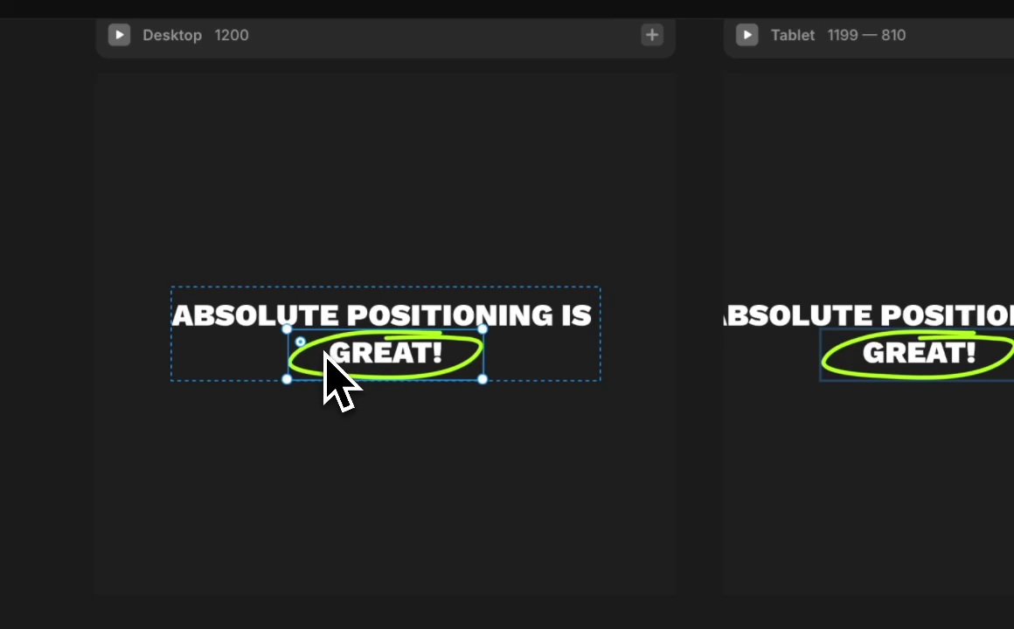
Drag the green ring out of the stack and back onto GREAT! to make it absolute.
drag(325, 354, 335, 427)
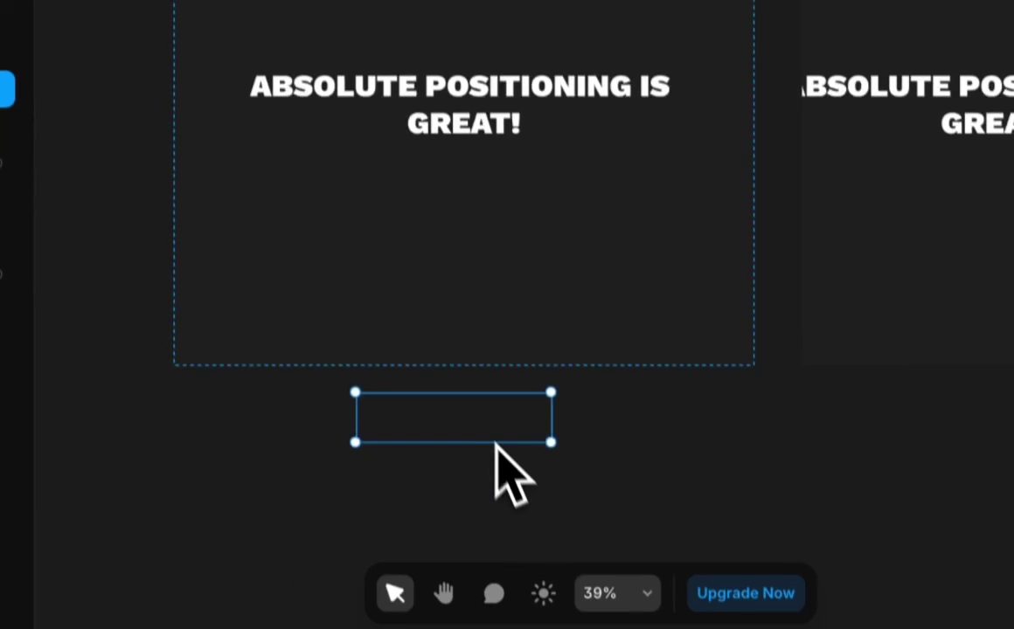
drag(495, 443, 511, 158)
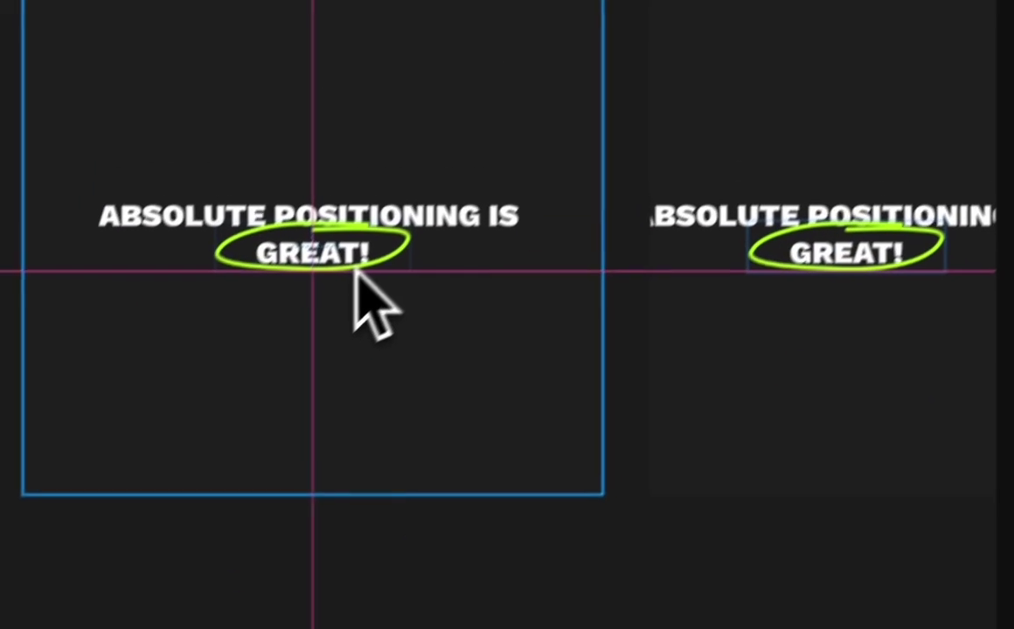
mouse_move(802, 254)
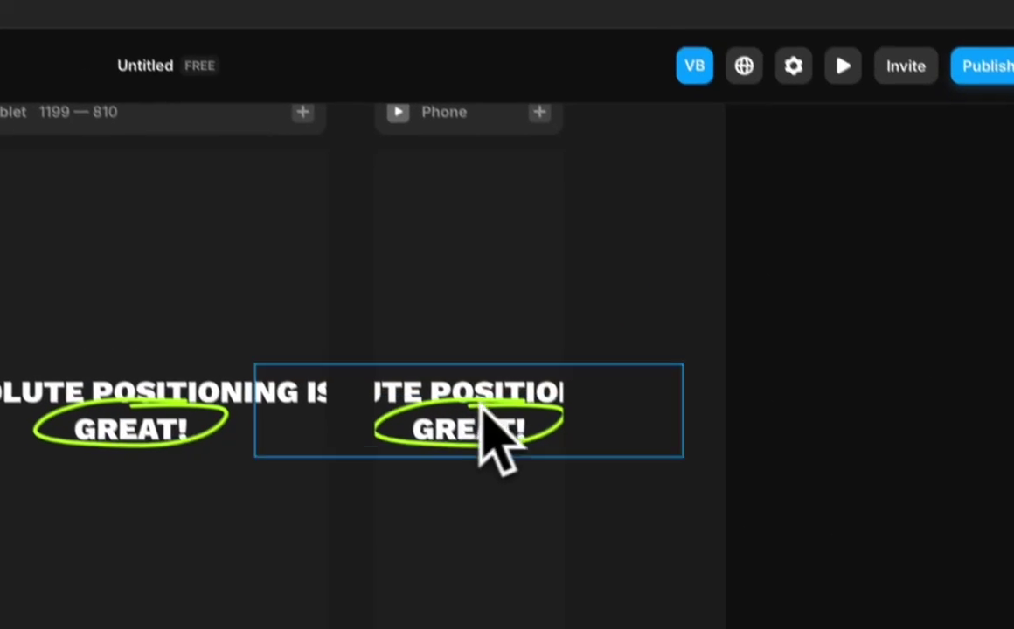
Shorten the Phone breakpoint frame to a height of 842.
click(461, 150)
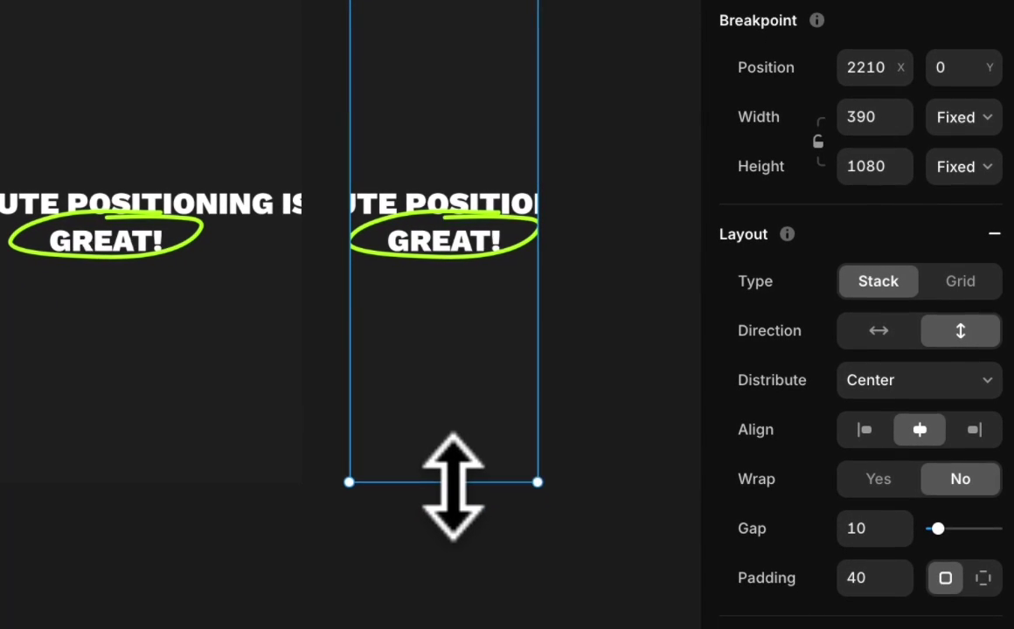
drag(453, 485, 470, 363)
drag(470, 368, 468, 367)
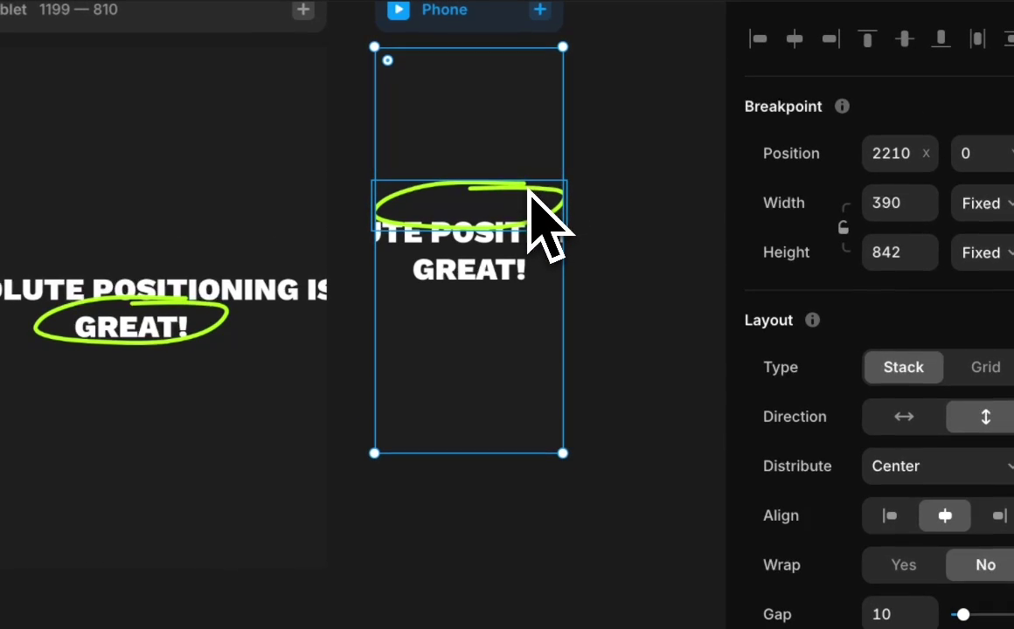
click(529, 192)
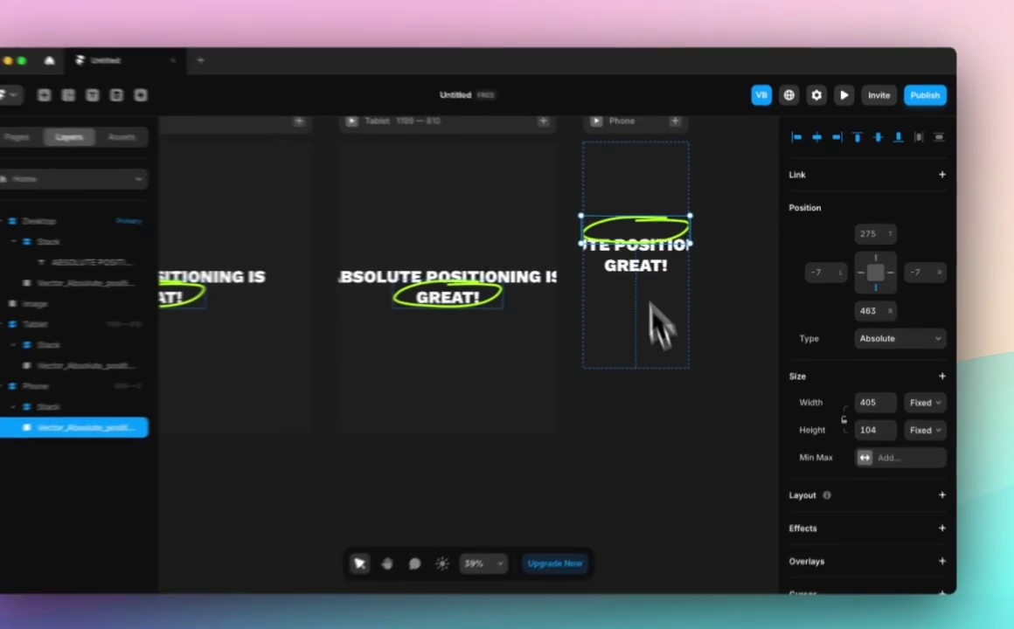
scroll(665, 345, left, 5)
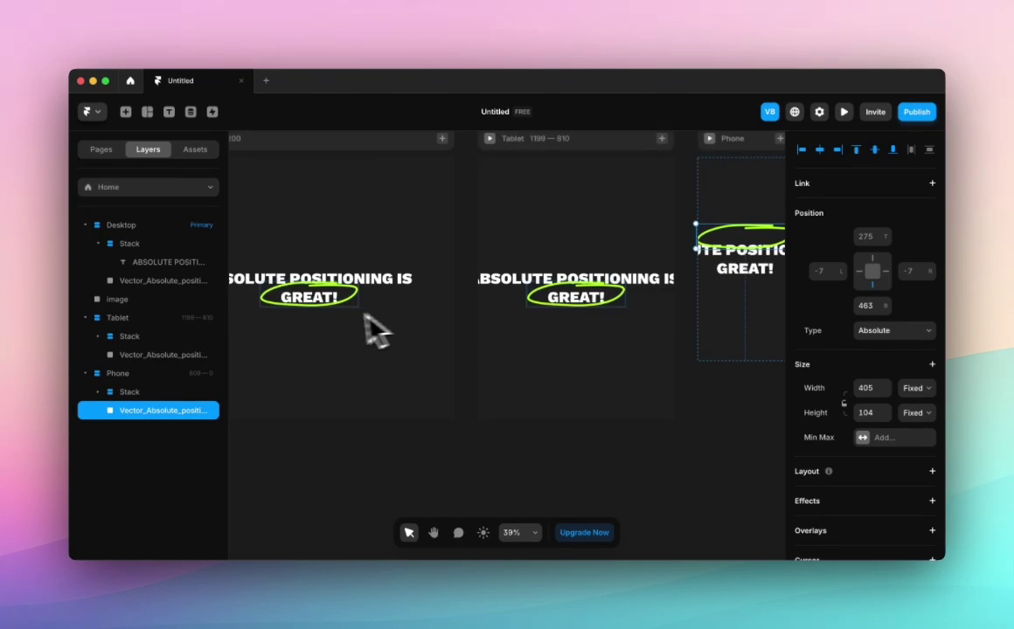
scroll(345, 333, right, 2)
scroll(343, 309, right, 3)
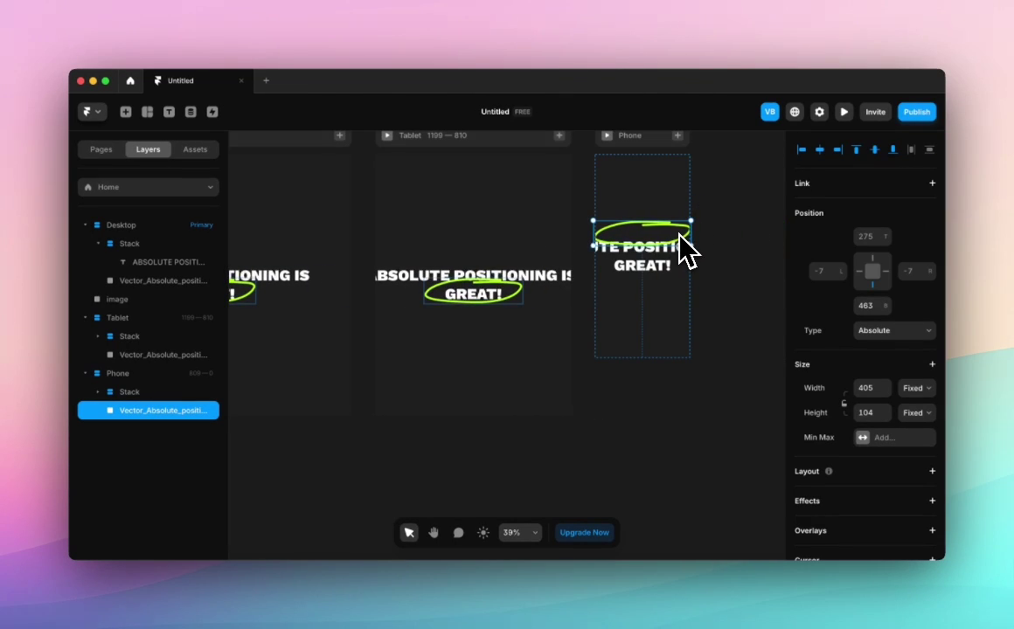
scroll(680, 243, left, 3)
scroll(680, 243, down, 2)
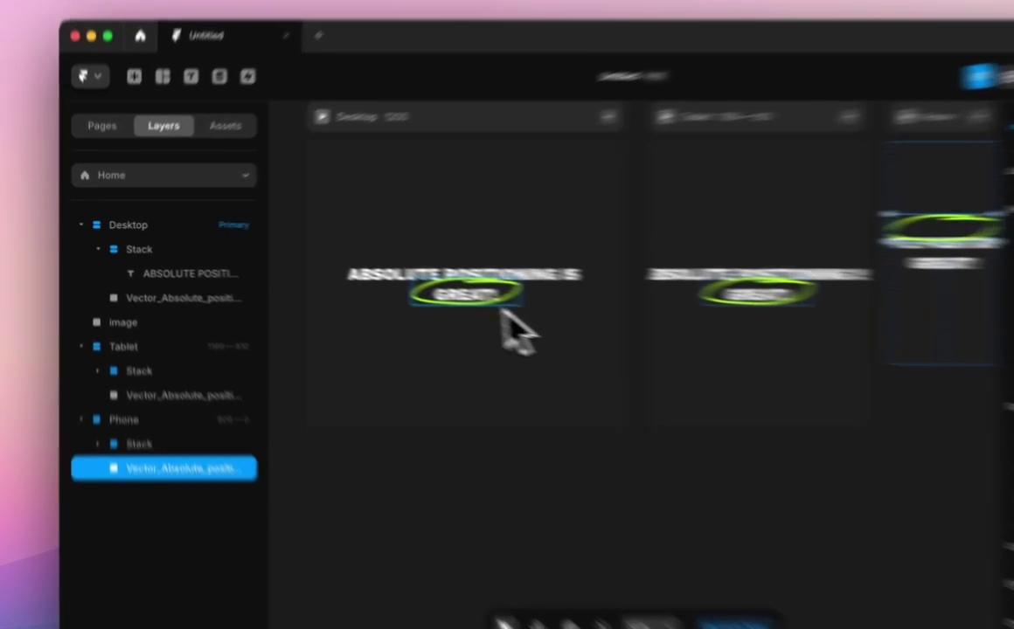
Move the Desktop ring layer into the heading Stack and set its bottom offset to 0.
click(411, 283)
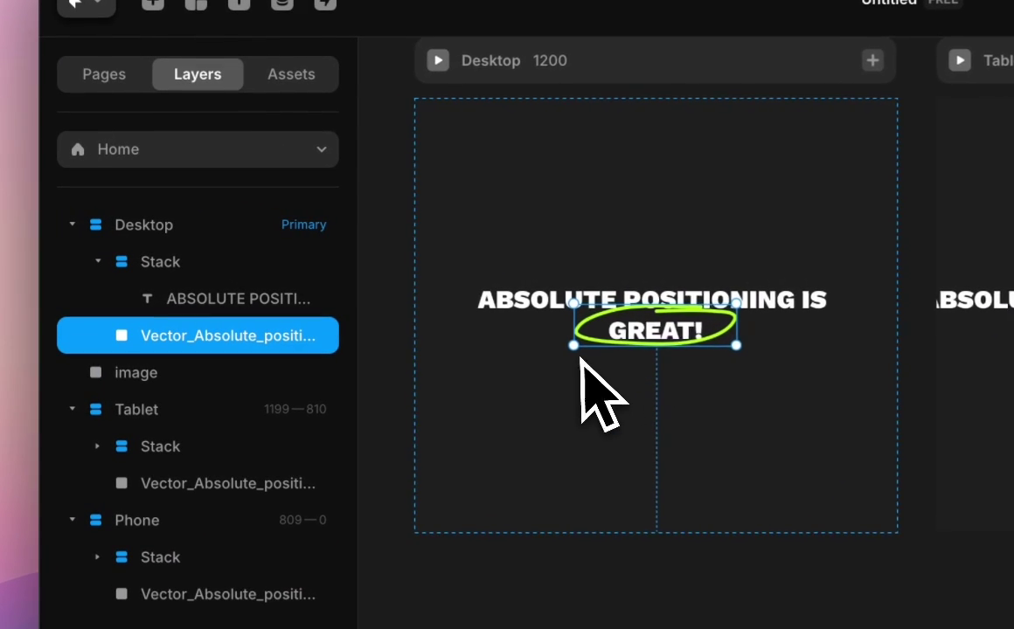
scroll(347, 301, up, 2)
scroll(584, 272, up, 2)
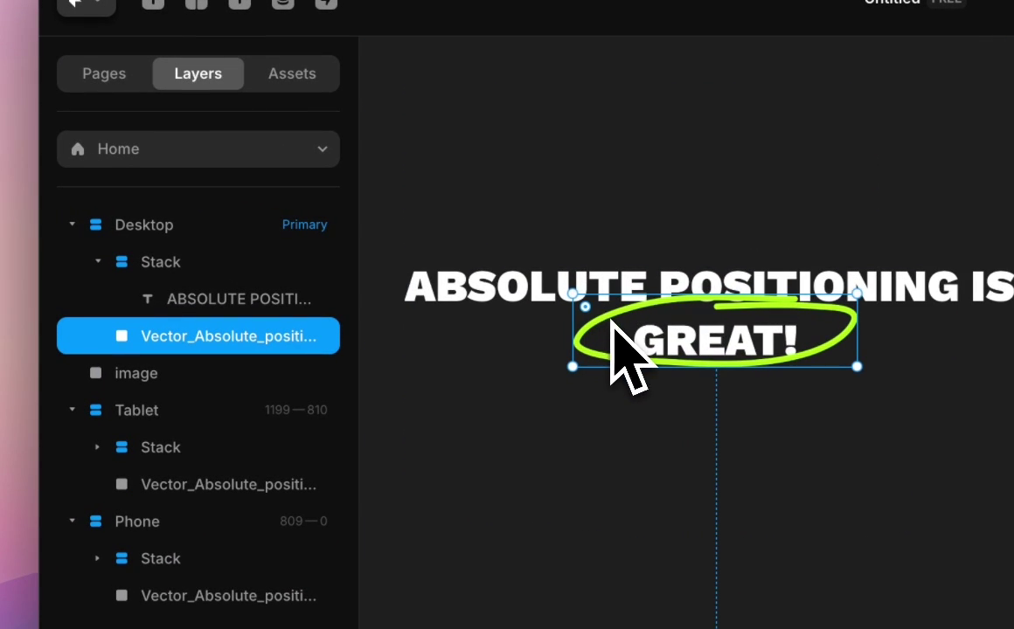
drag(206, 349, 279, 316)
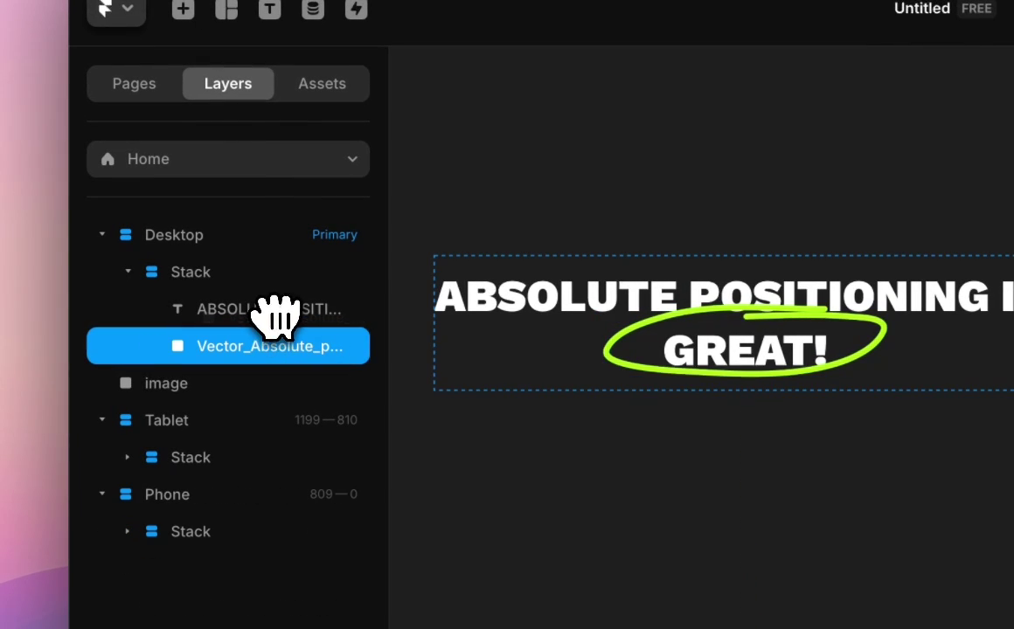
click(572, 366)
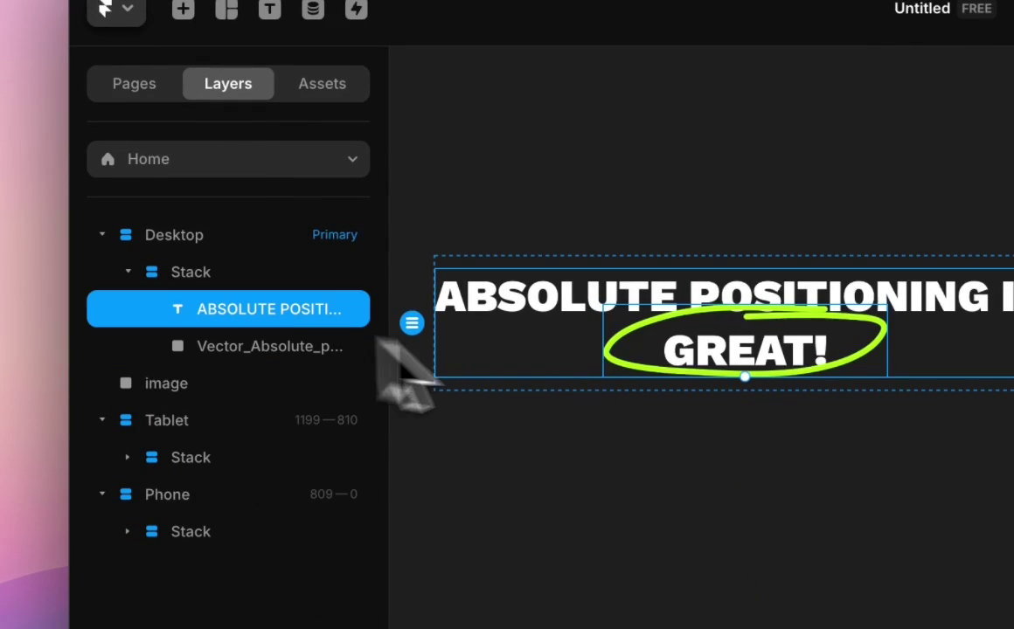
click(260, 347)
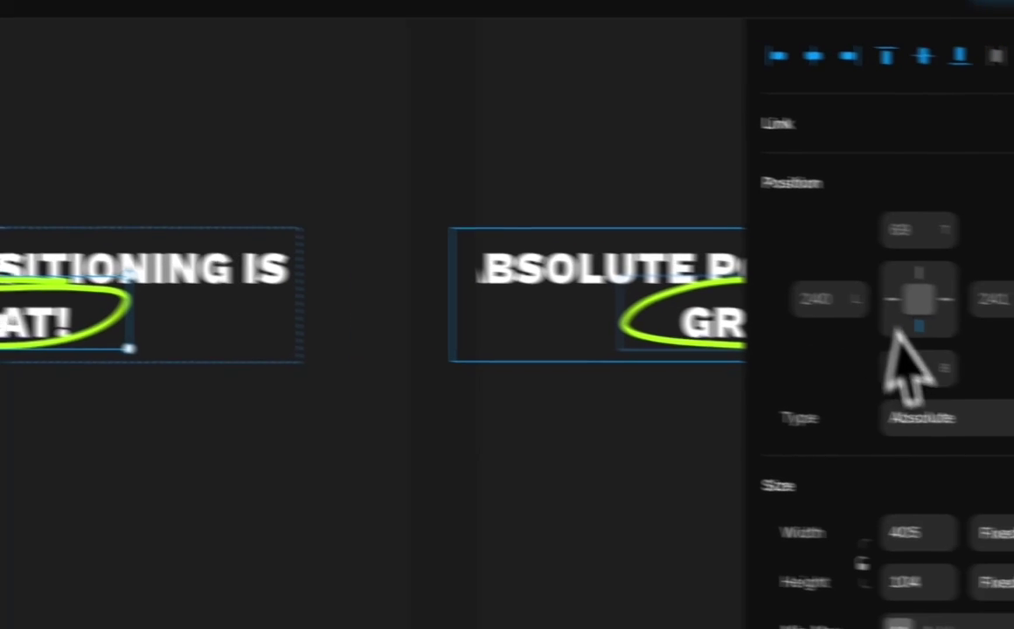
click(916, 367)
text(0)
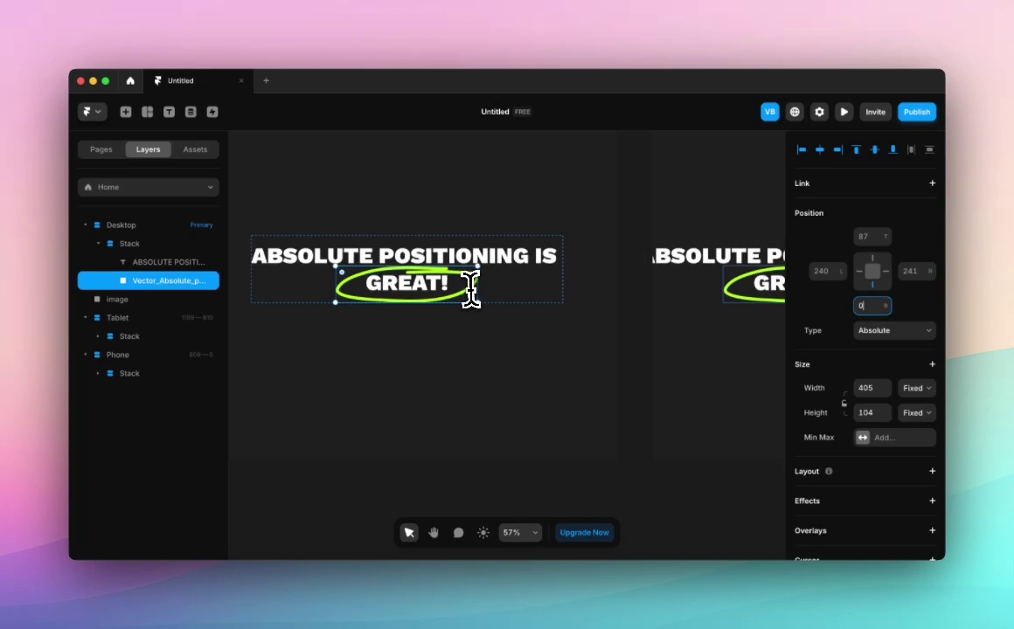
Resize the ring to 361 × 93 and centre it around GREAT!
scroll(445, 287, up, 2)
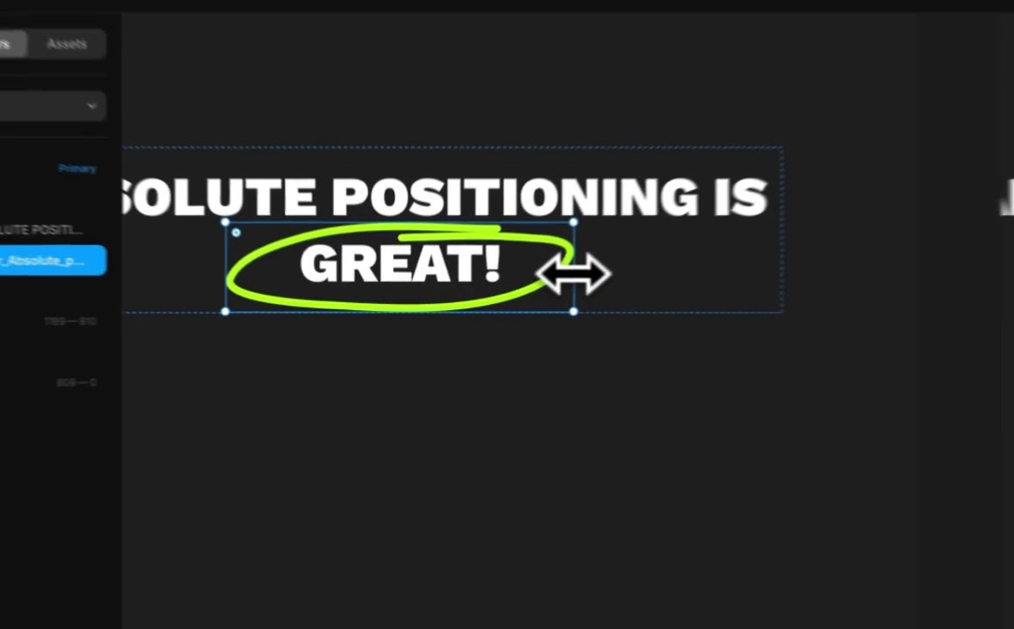
drag(502, 287, 480, 289)
mouse_move(567, 269)
mouse_down()
mouse_move(561, 287)
mouse_move(574, 264)
mouse_up()
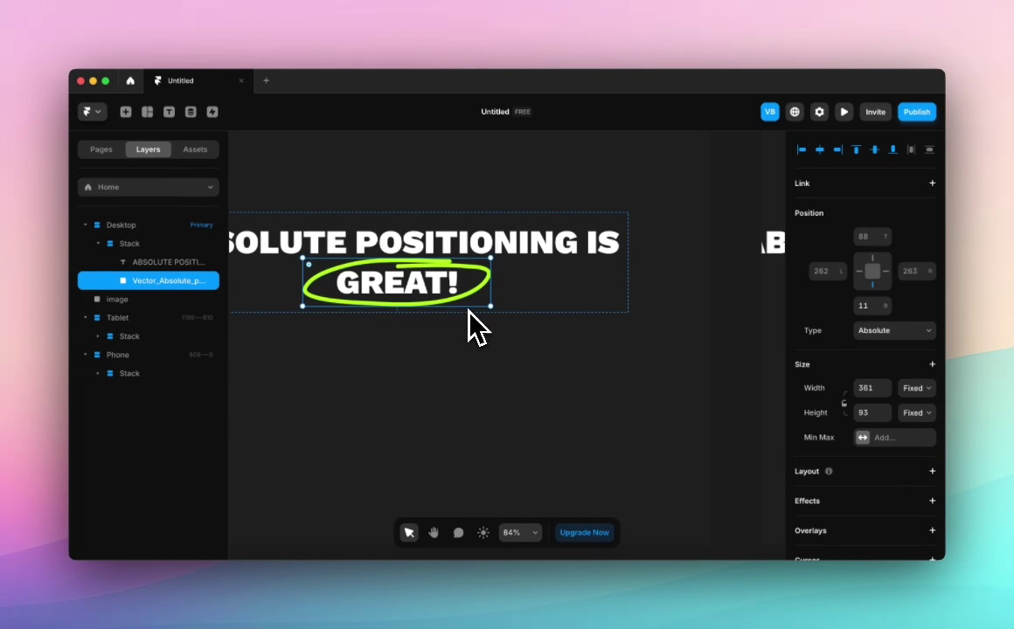
click(430, 265)
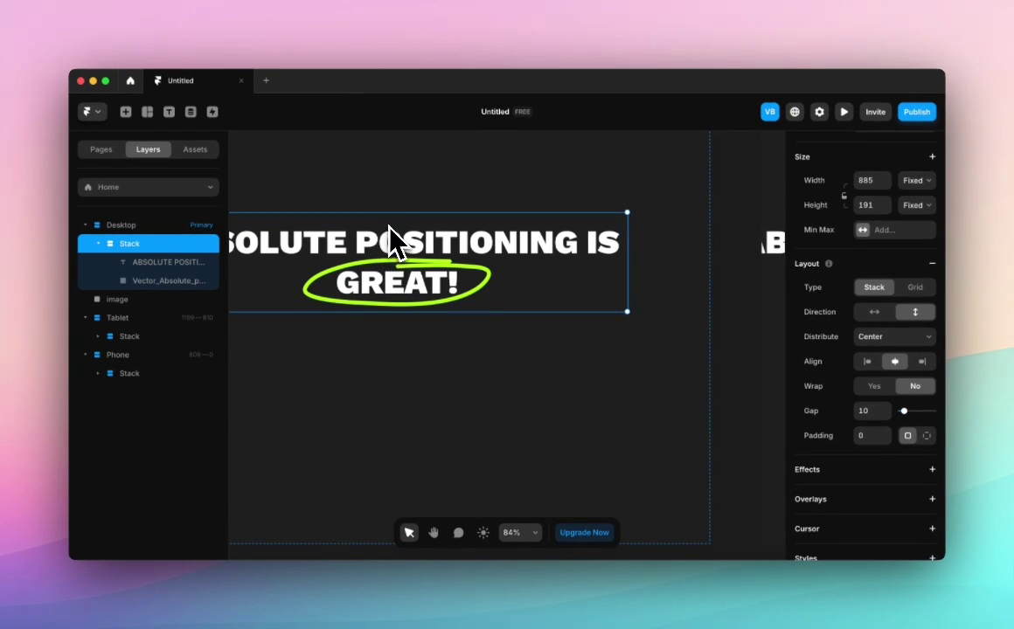
Set the Tablet heading stack's width to Fill.
key(Escape)
scroll(402, 244, down, 5)
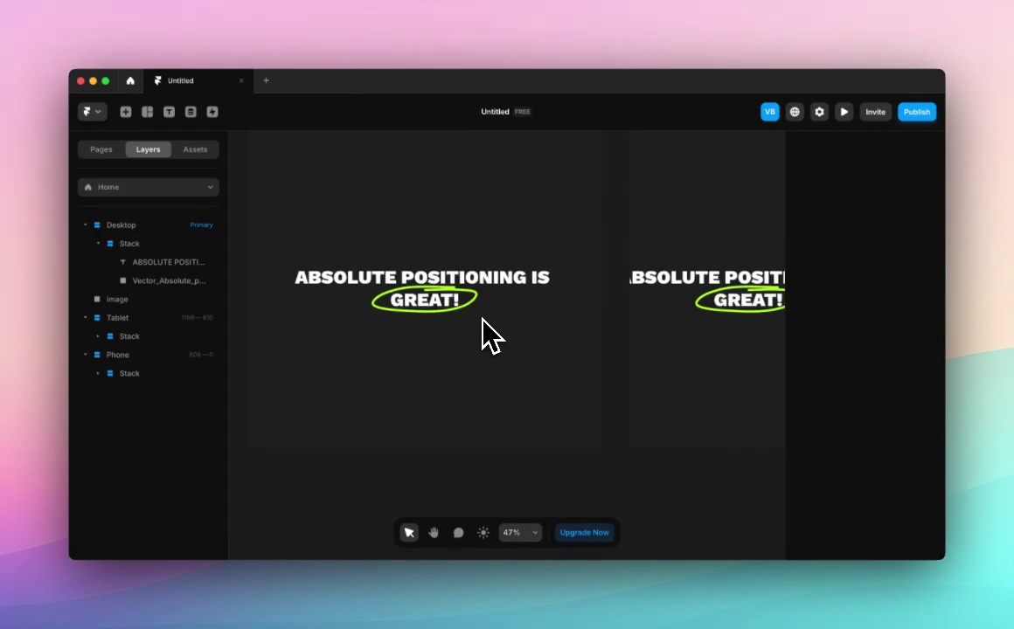
scroll(484, 319, right, 5)
click(583, 279)
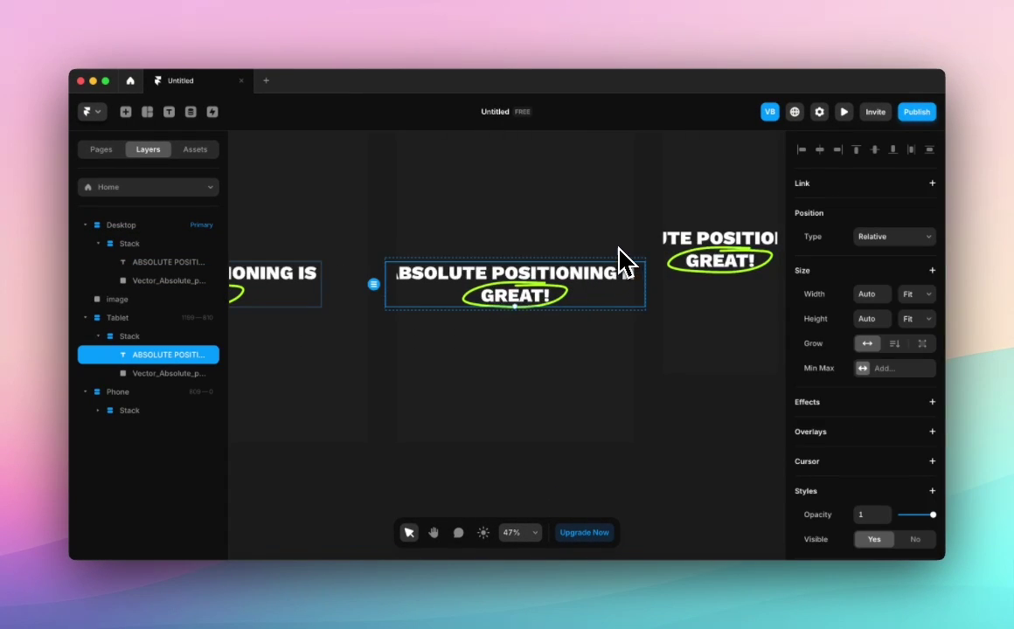
key(Escape)
click(622, 282)
key(Escape)
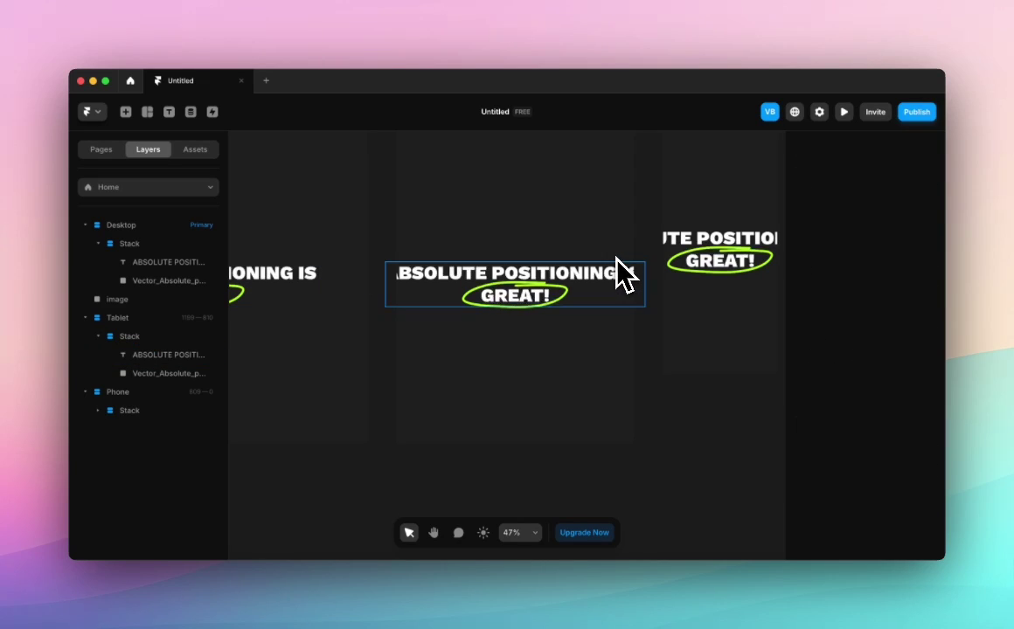
click(627, 281)
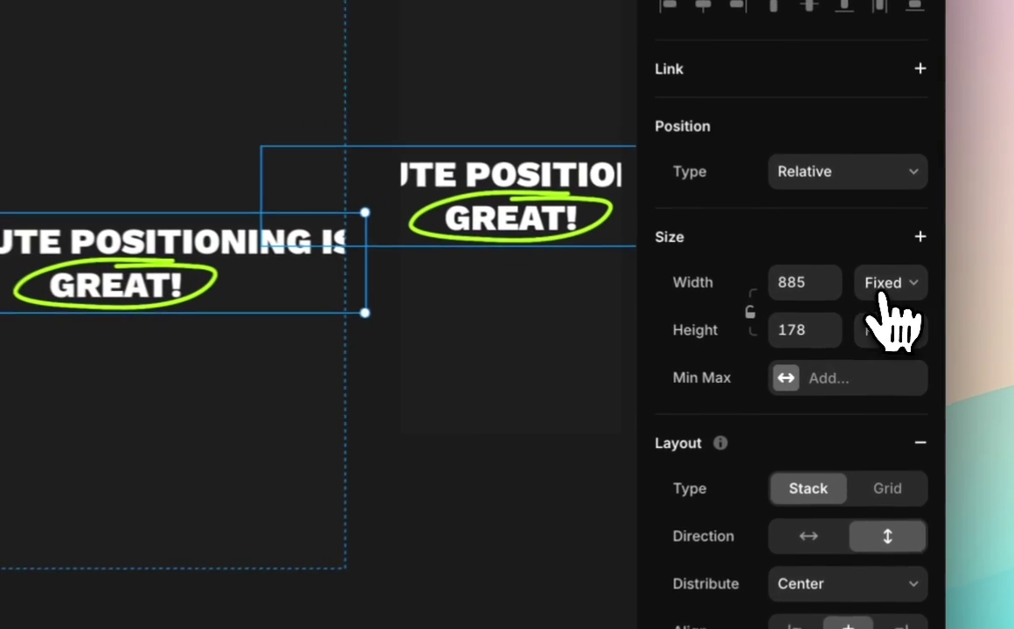
click(883, 298)
click(896, 337)
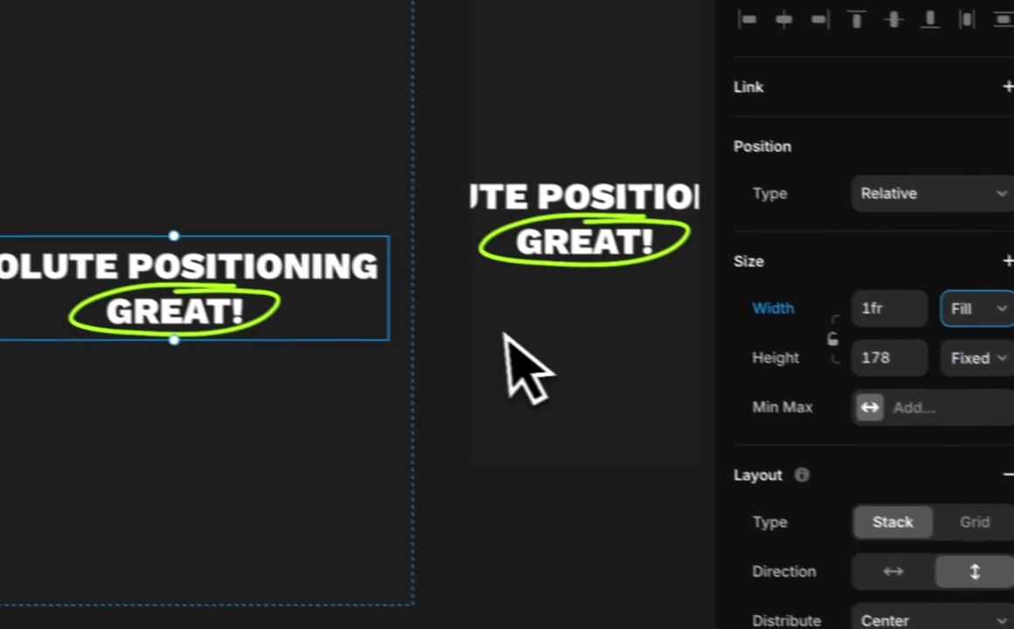
Make the Tablet headline text fill the width and the stack's height fit its content.
click(276, 281)
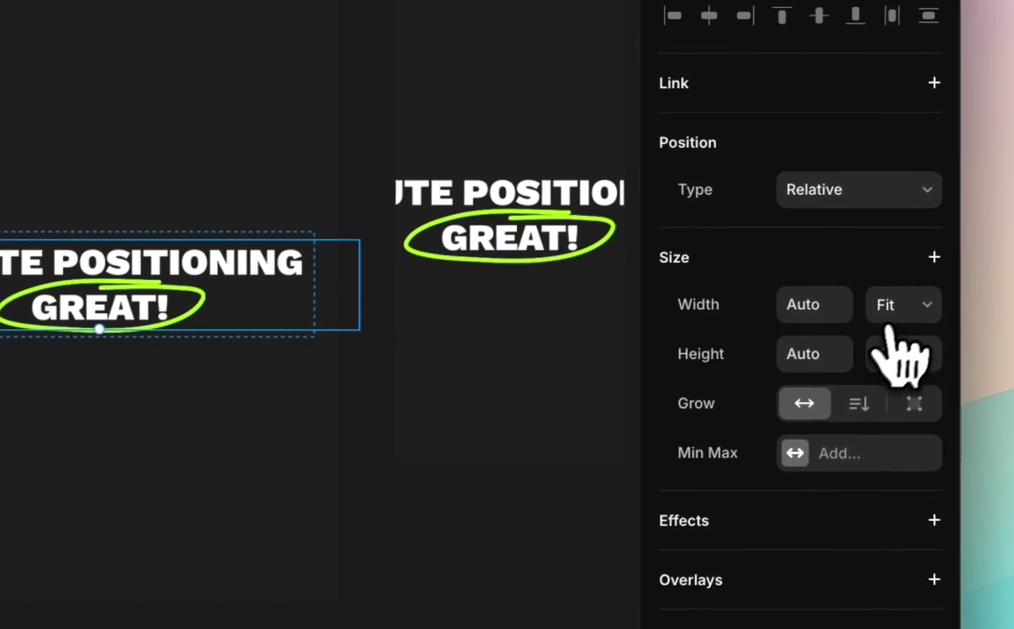
click(896, 314)
click(898, 278)
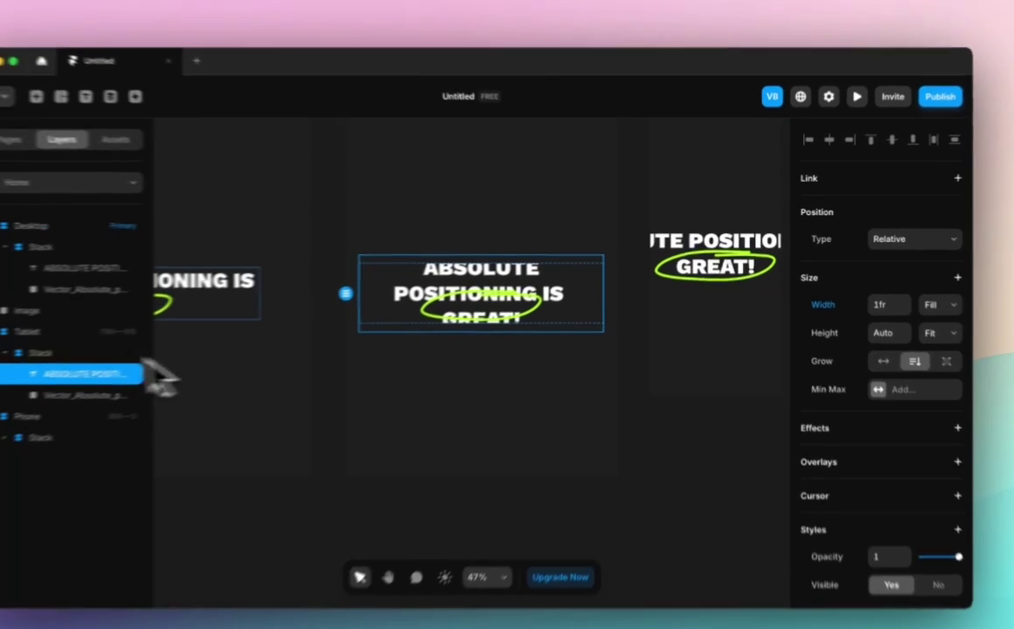
click(139, 339)
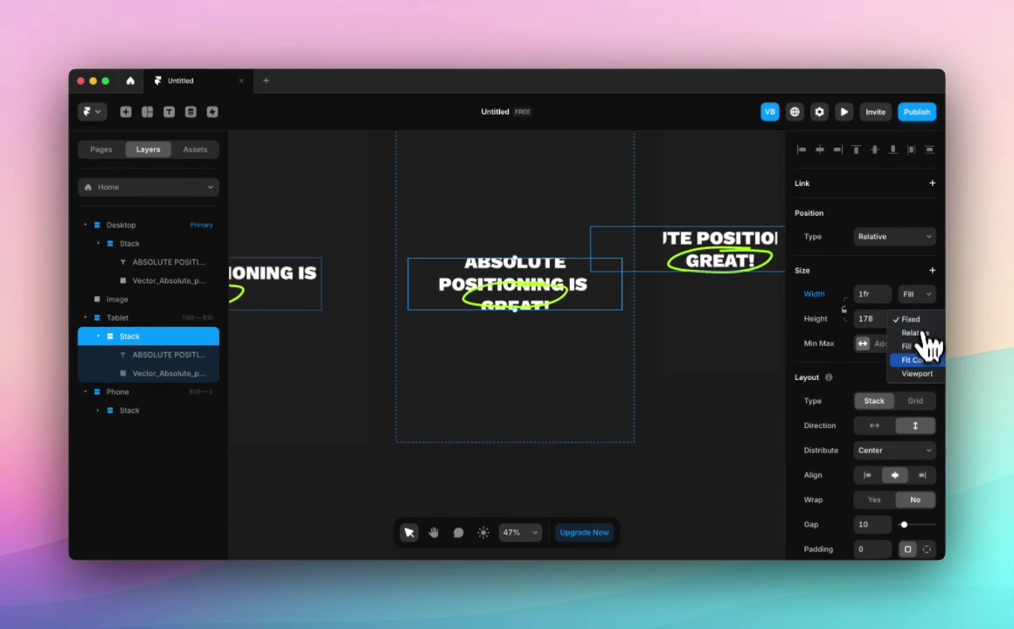
click(920, 360)
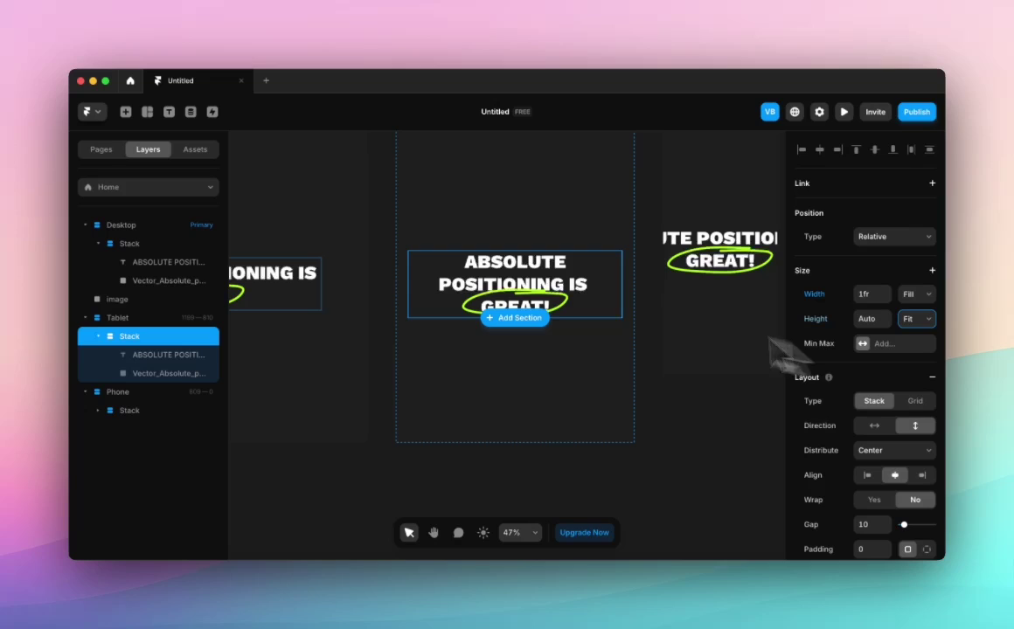
Nudge the Tablet green ring down so it centres around GREAT!
click(566, 311)
scroll(566, 311, up, 3)
drag(565, 302, 559, 314)
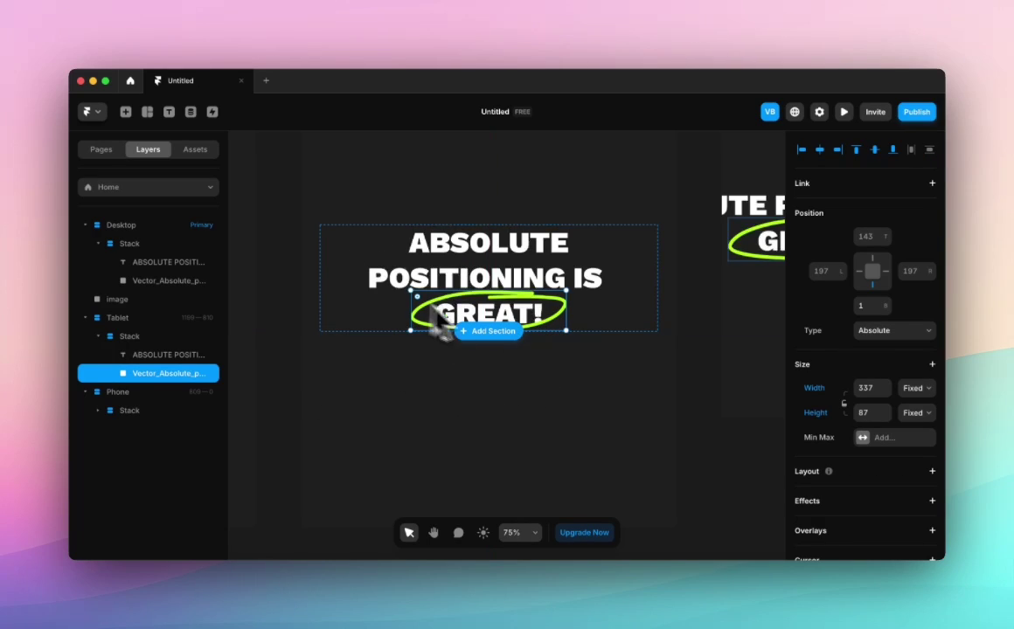
click(491, 368)
scroll(491, 369, down, 5)
scroll(499, 369, right, 5)
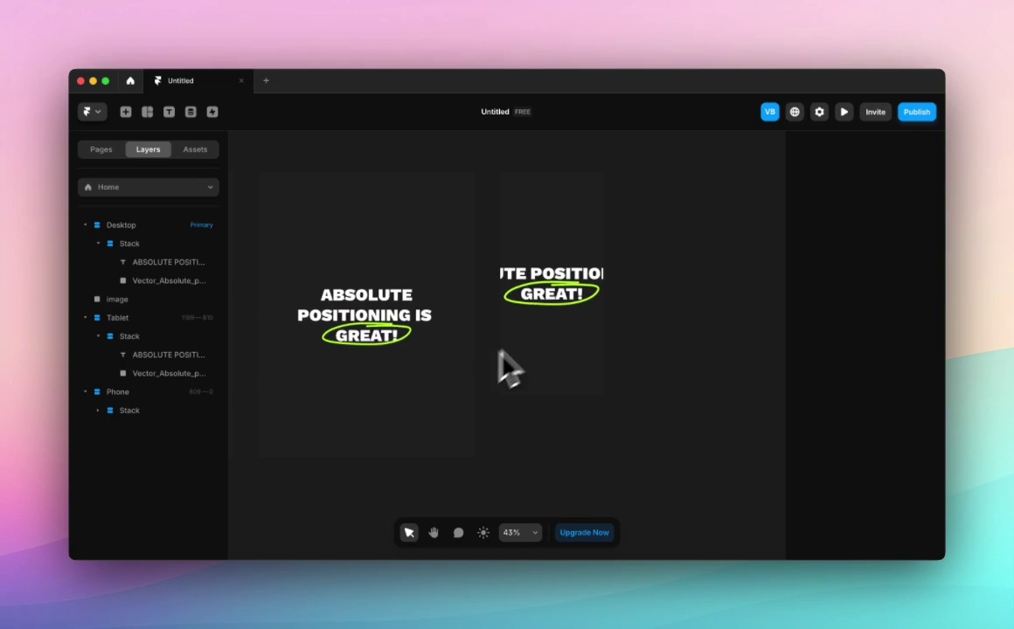
Set the Phone heading text size to 40.
click(586, 285)
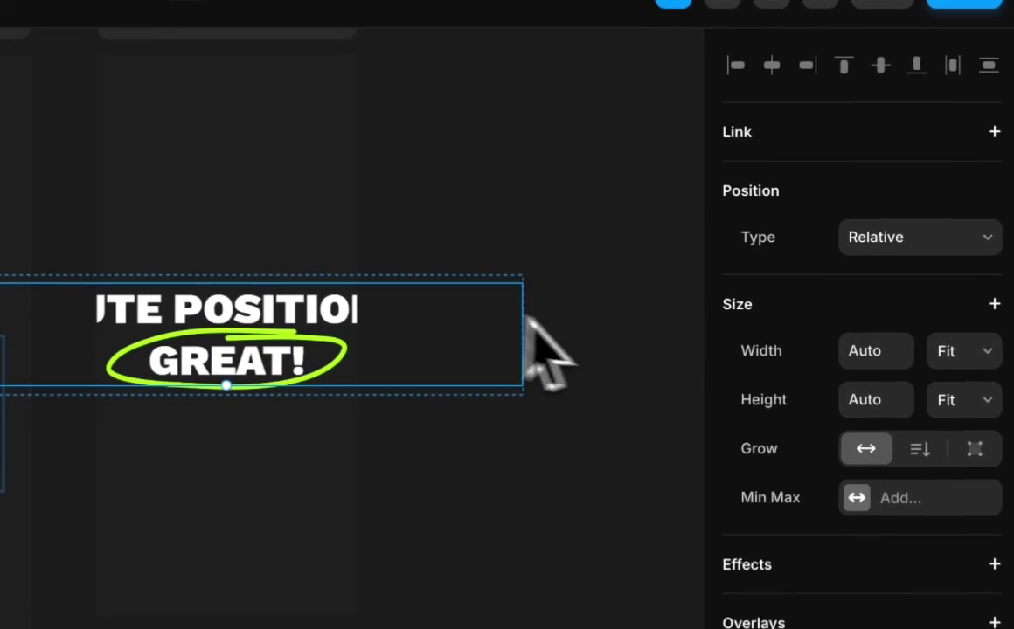
scroll(923, 181, down, 10)
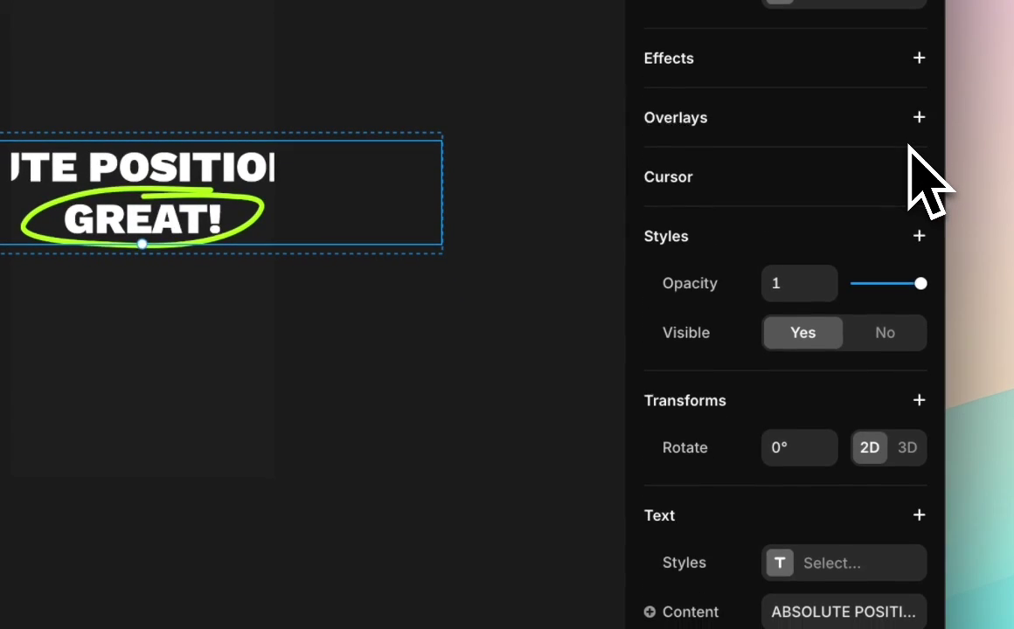
scroll(813, 490, down, 4)
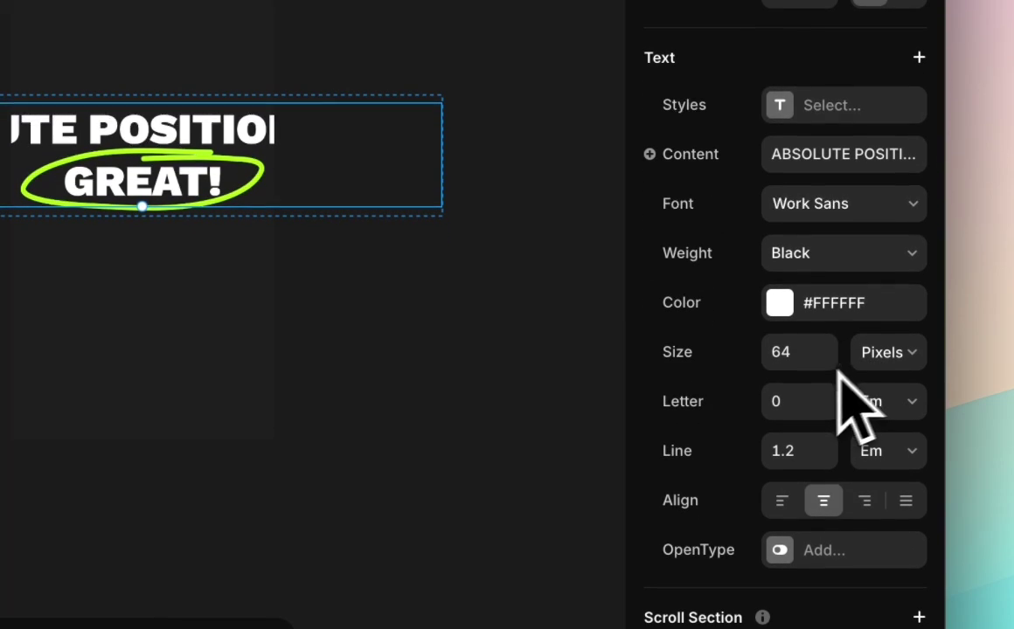
click(800, 380)
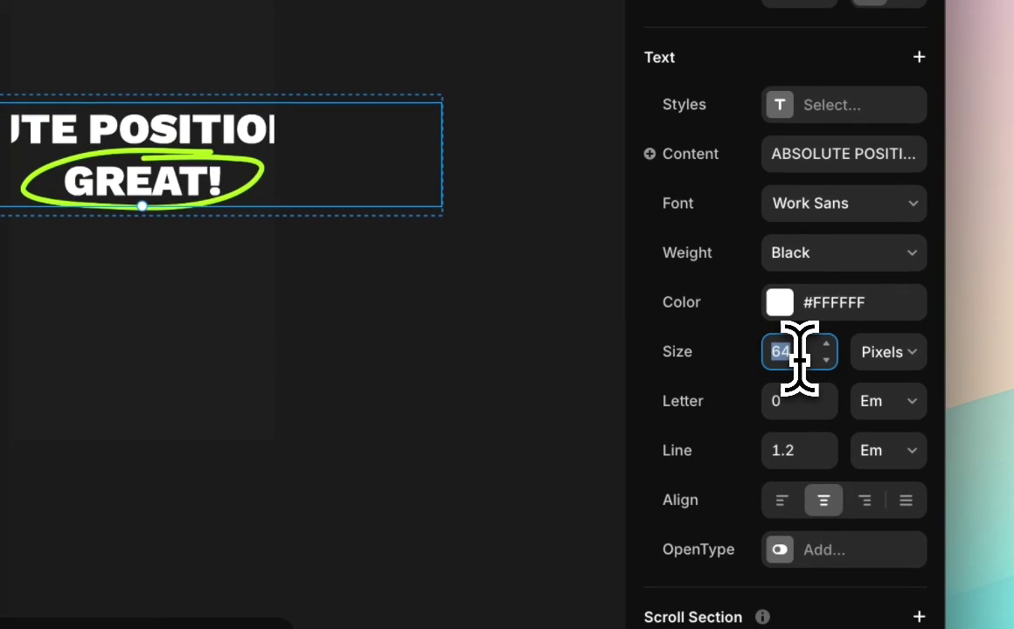
text(32)
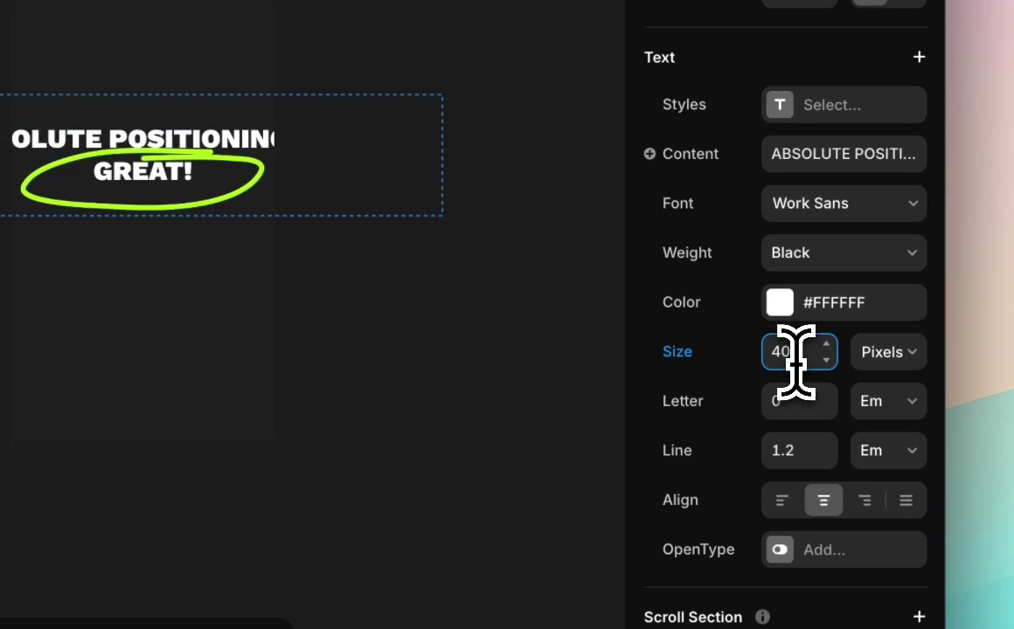
Set the Phone heading stack's width to Fill.
click(289, 109)
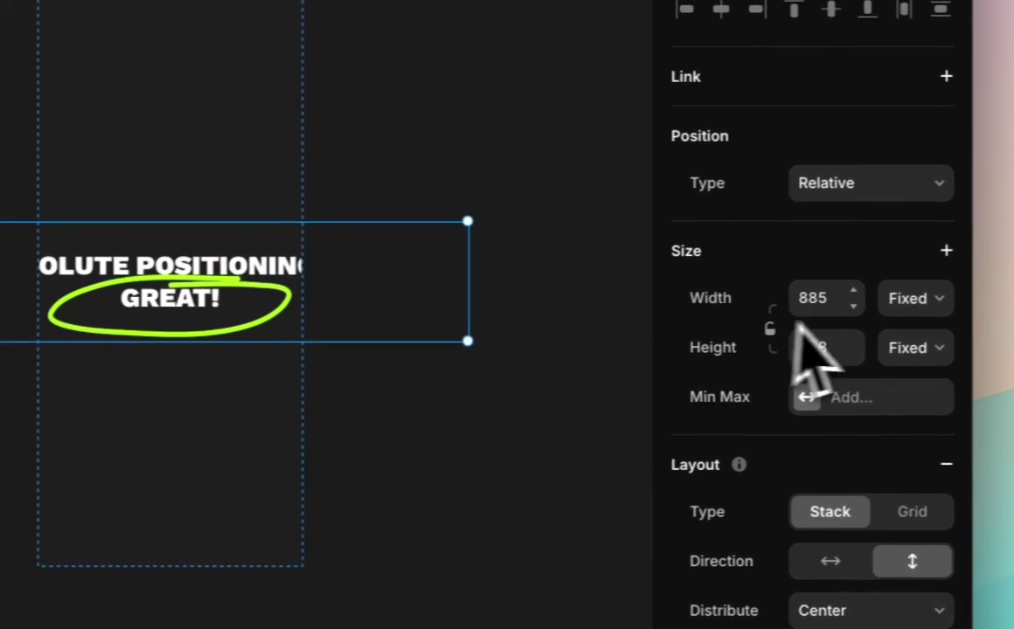
click(957, 297)
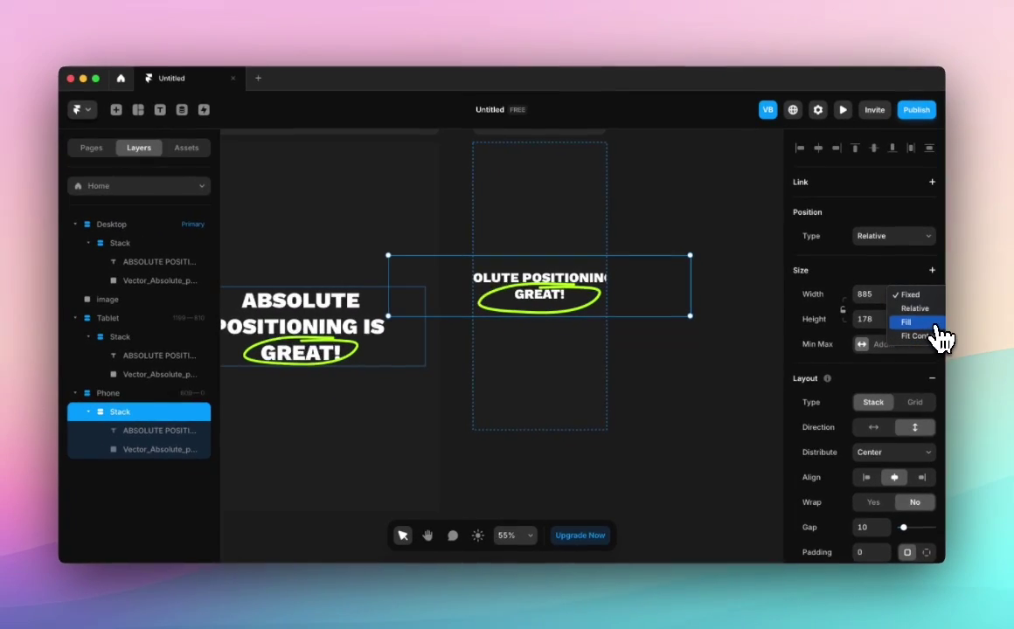
click(906, 325)
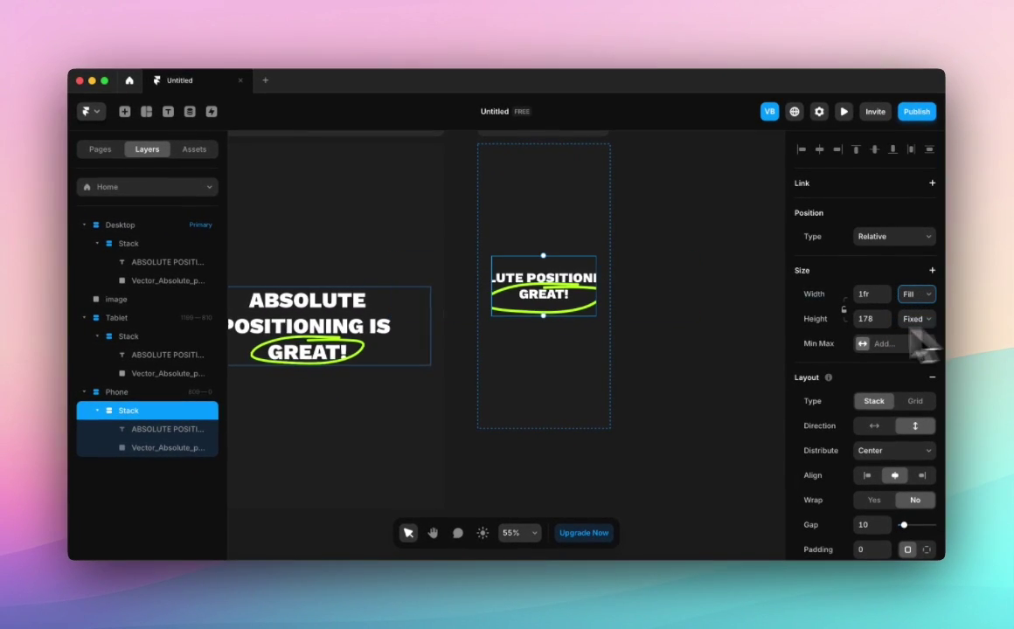
click(563, 278)
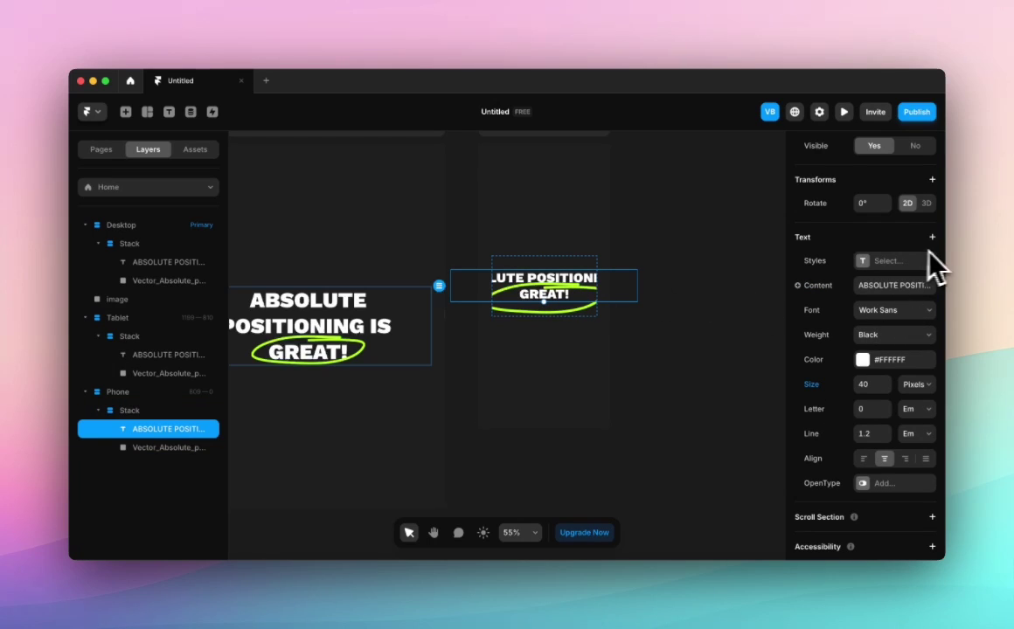
Set the Phone heading text's width to Fill.
scroll(915, 249, up, 10)
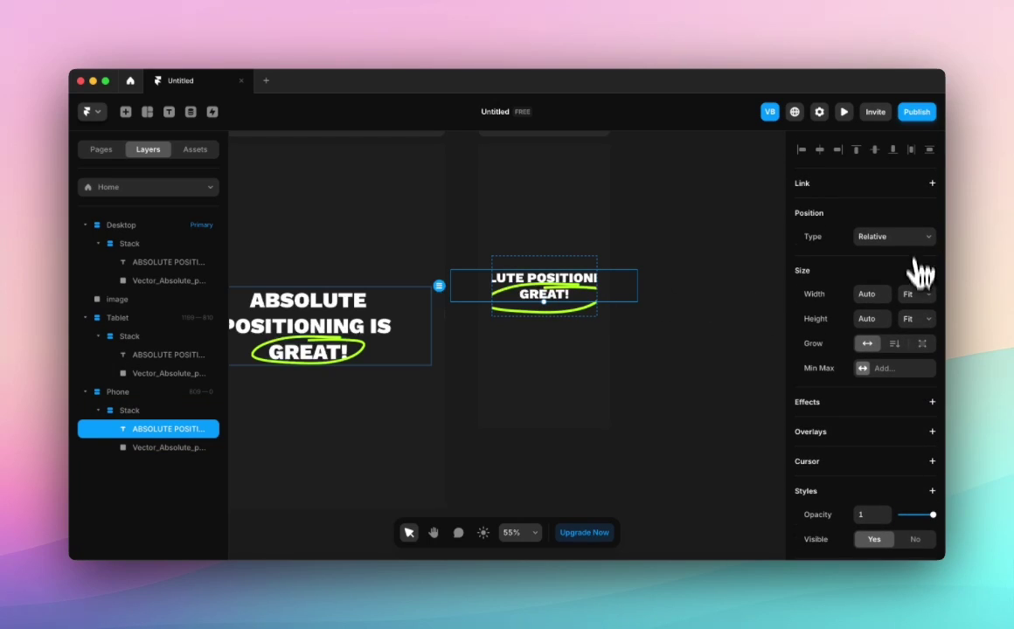
click(925, 295)
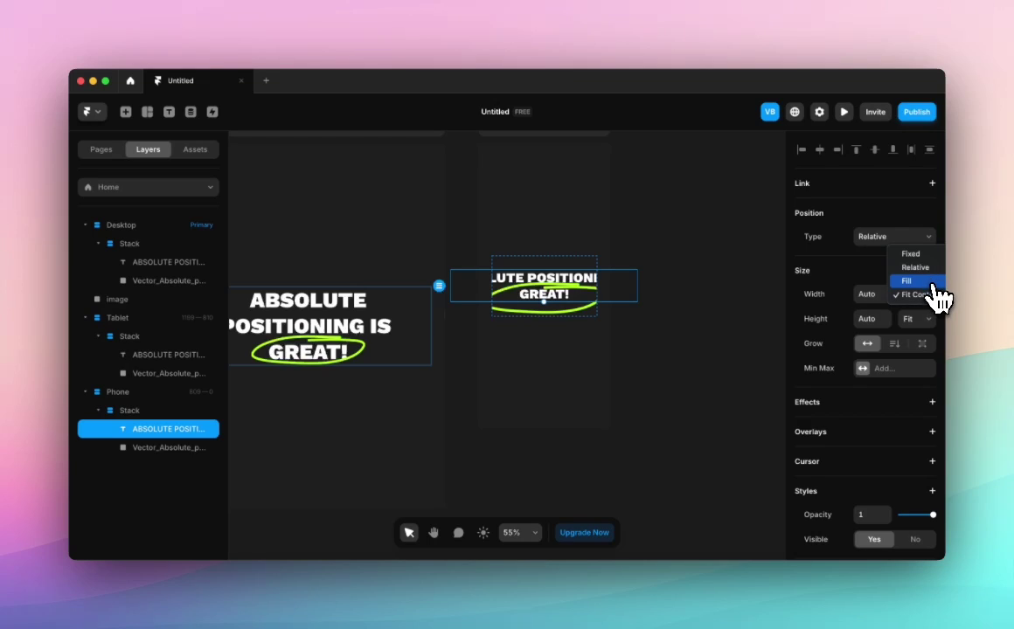
key(Escape)
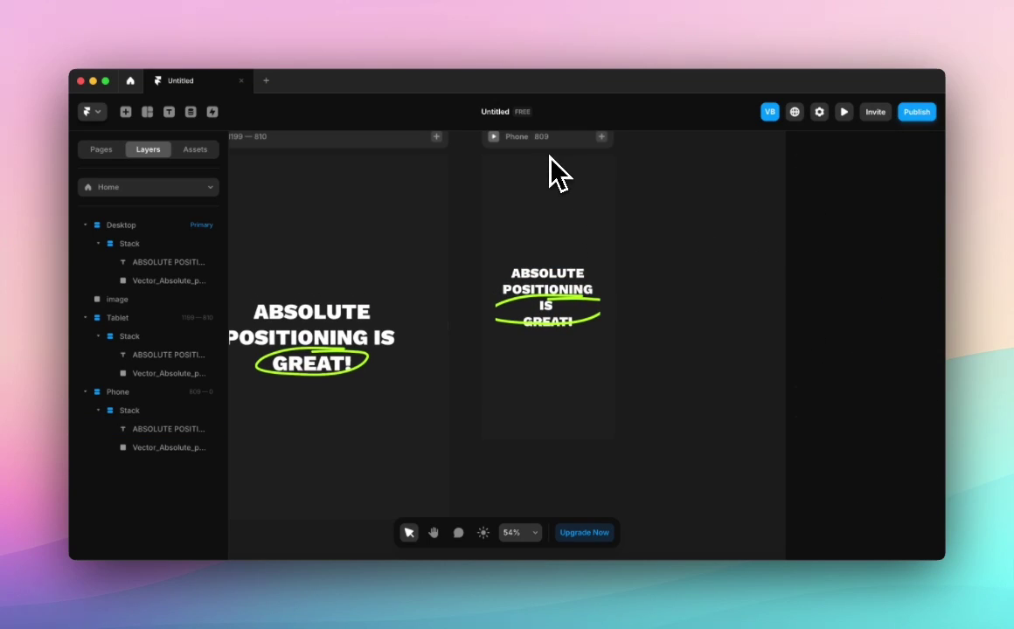
Change the Phone breakpoint frame's padding from 40 to 24.
click(553, 151)
scroll(935, 365, down, 2)
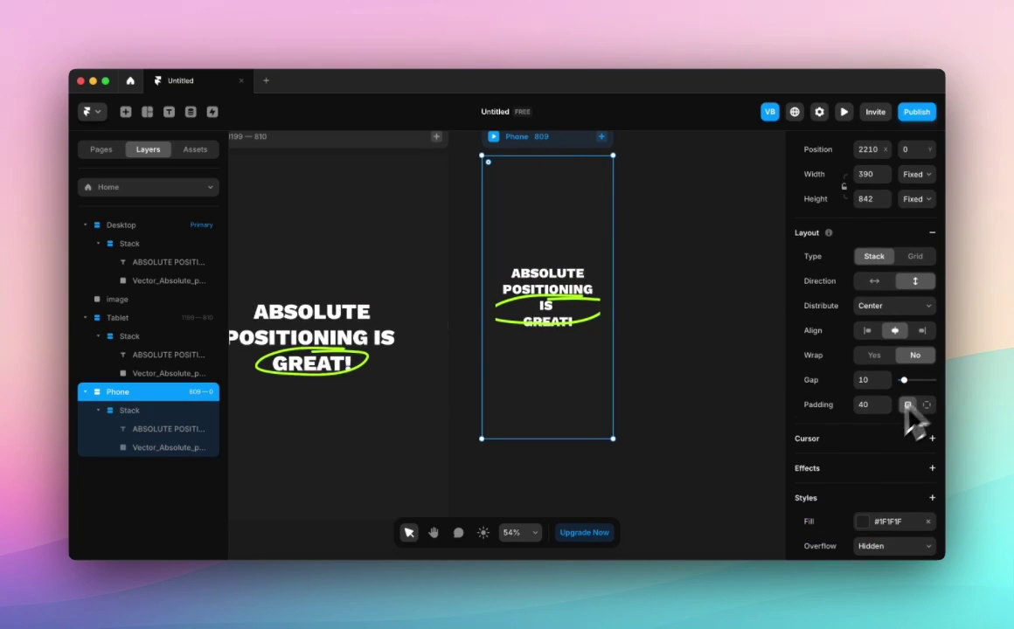
click(867, 405)
text(20)
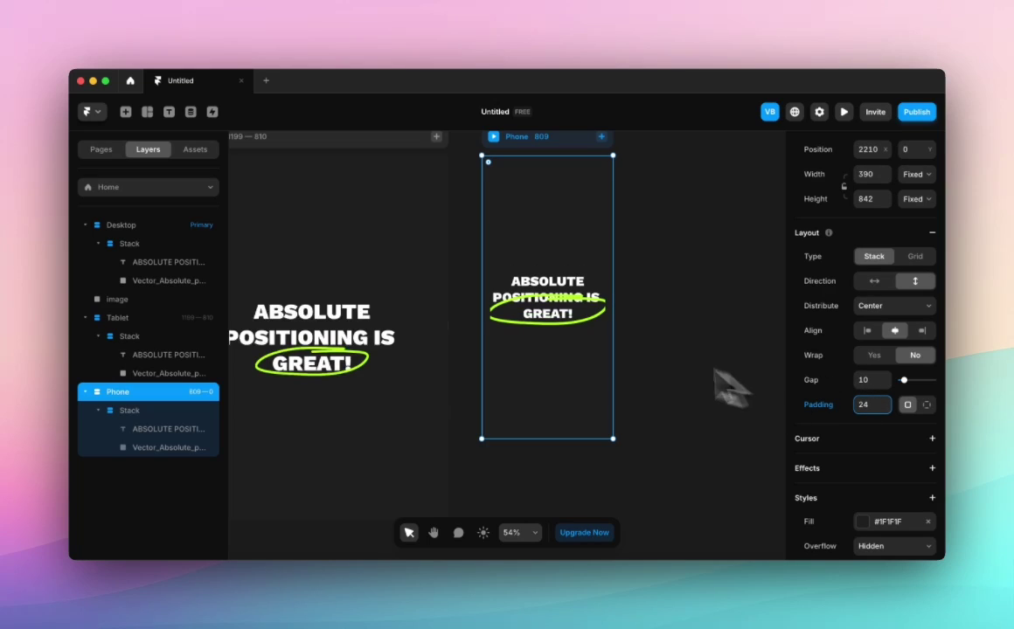
click(592, 302)
scroll(593, 302, up, 4)
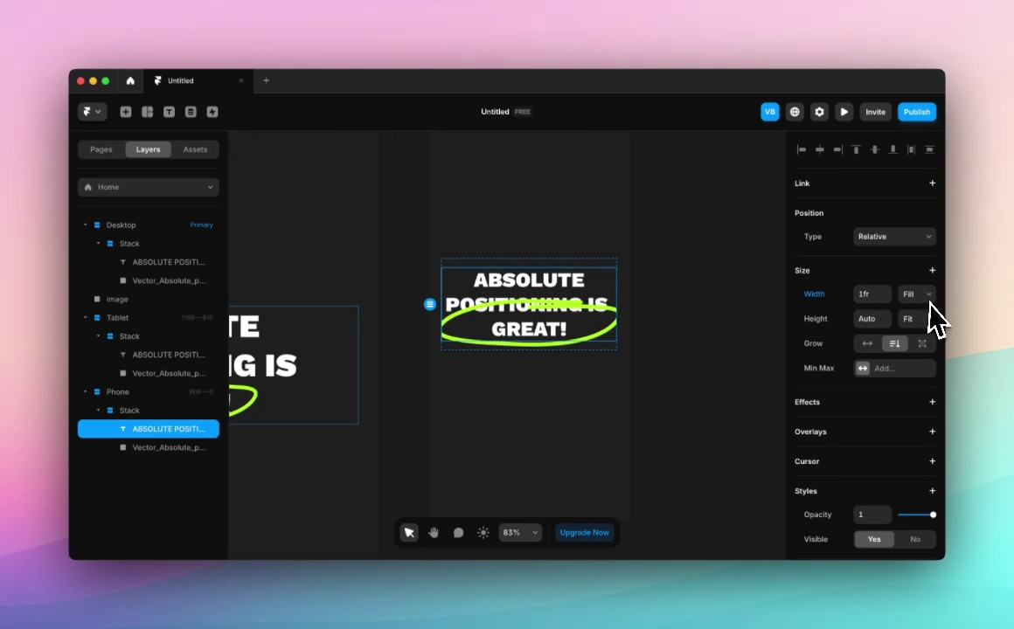
Resize the Phone ring to 202 × 52, offset 70 left and right, around GREAT!
click(604, 259)
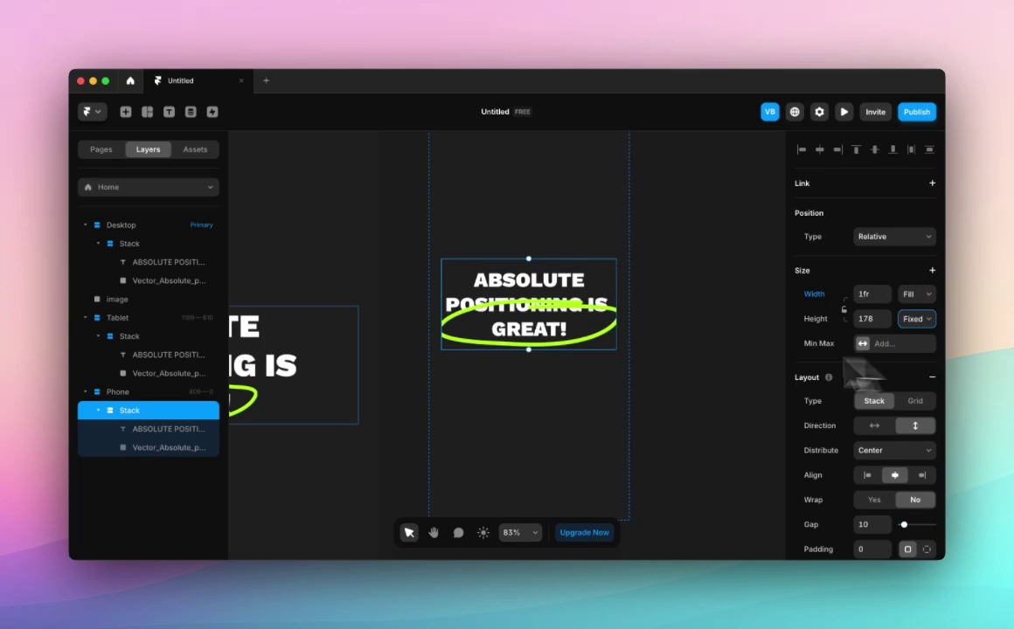
click(594, 331)
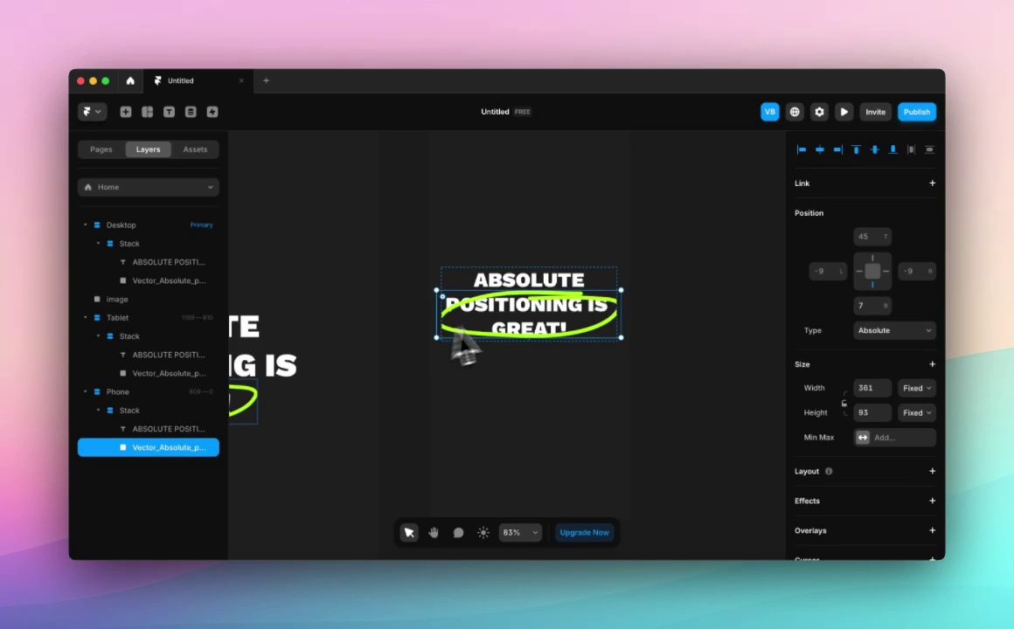
drag(623, 313, 568, 333)
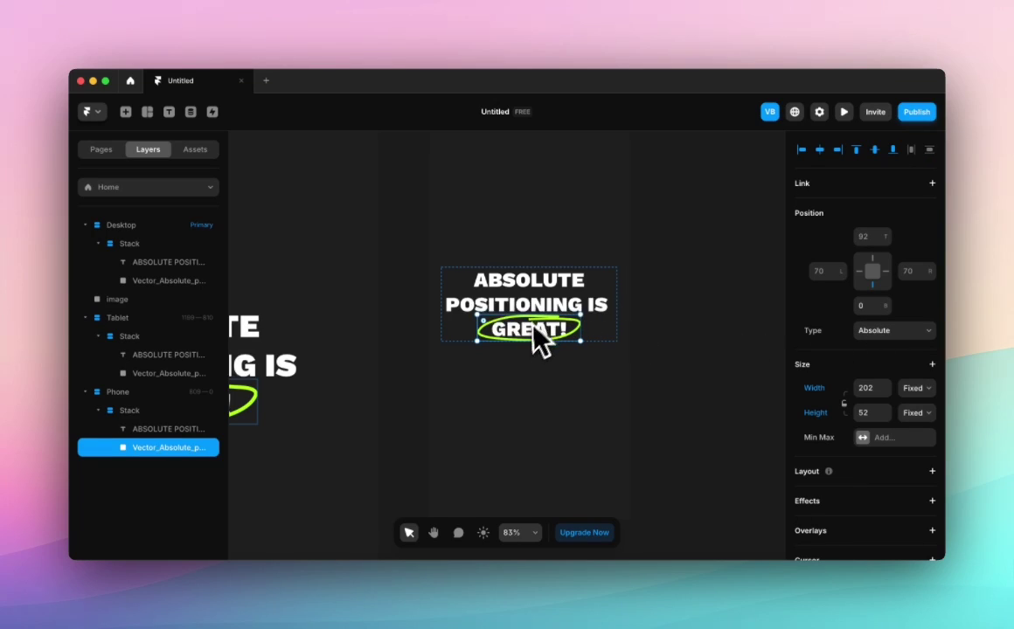
scroll(540, 339, up, 3)
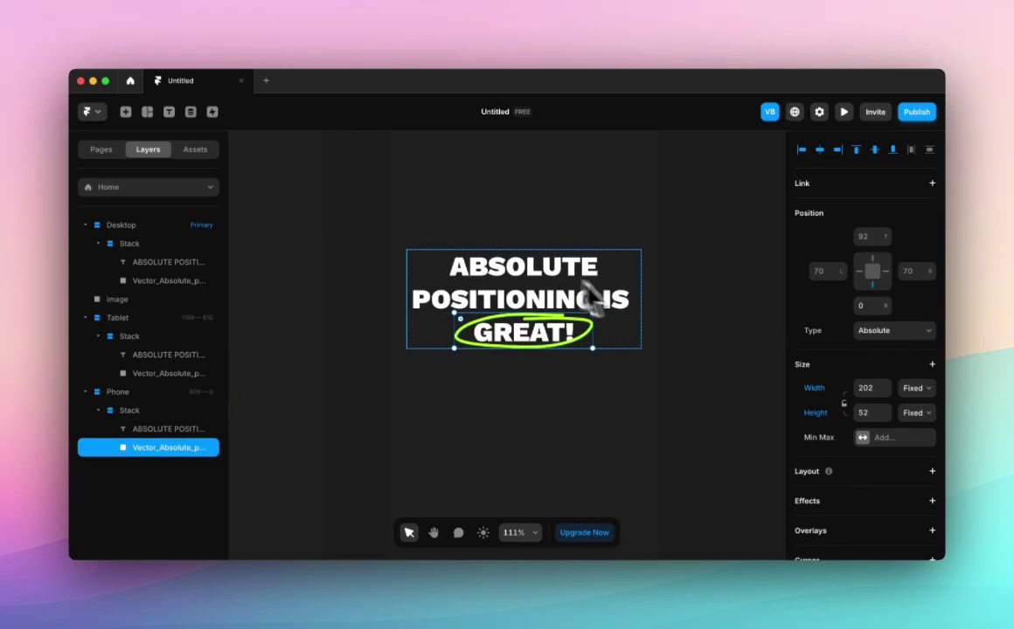
click(592, 382)
scroll(603, 383, down, 6)
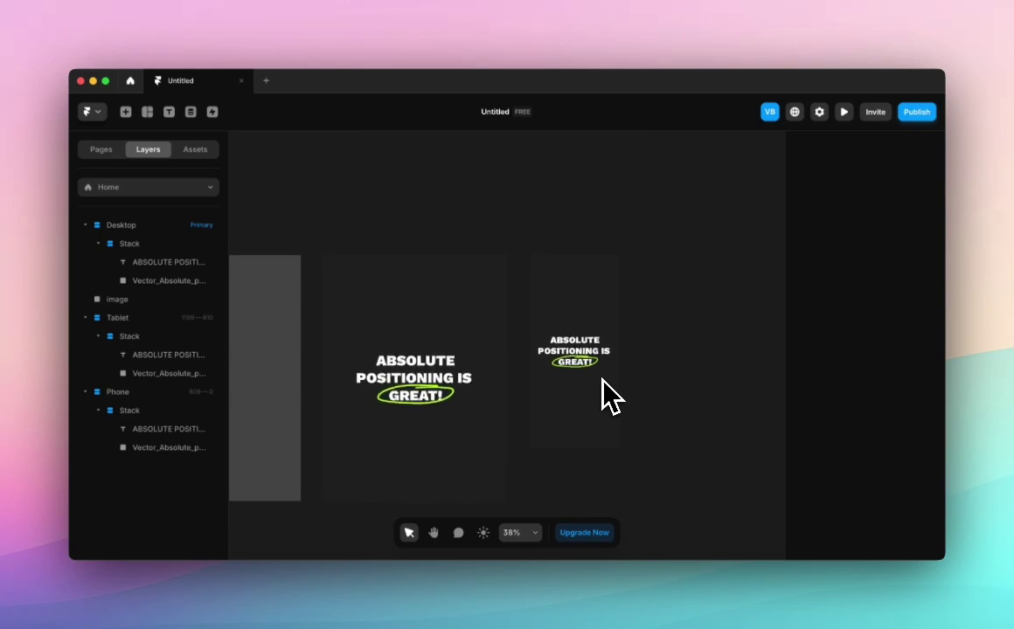
scroll(602, 378, left, 4)
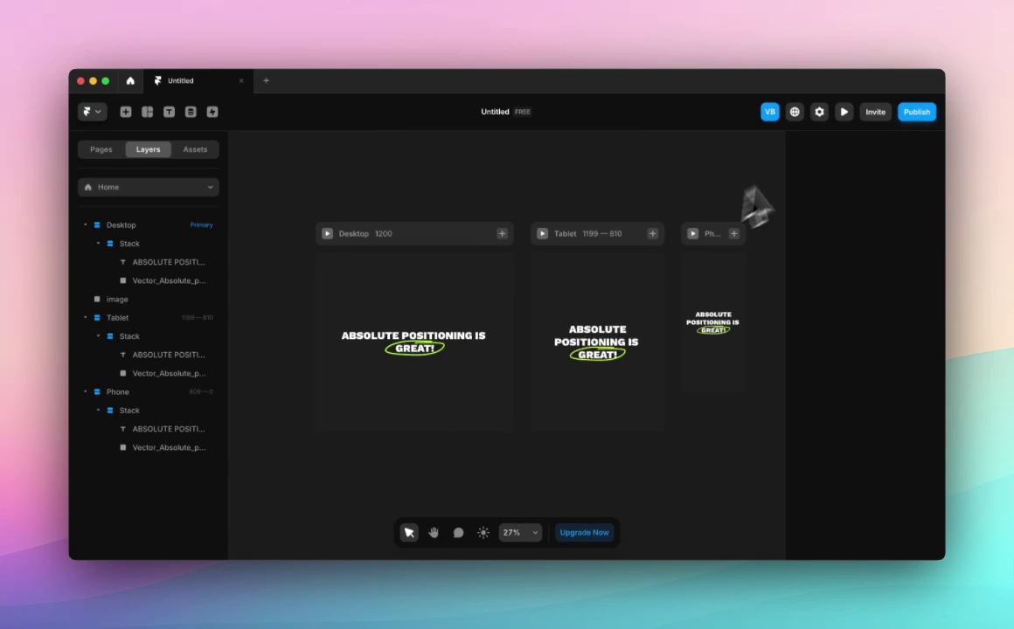
Preview the page and narrow it from 1200 to 320 wide to check the ringed heading.
click(846, 113)
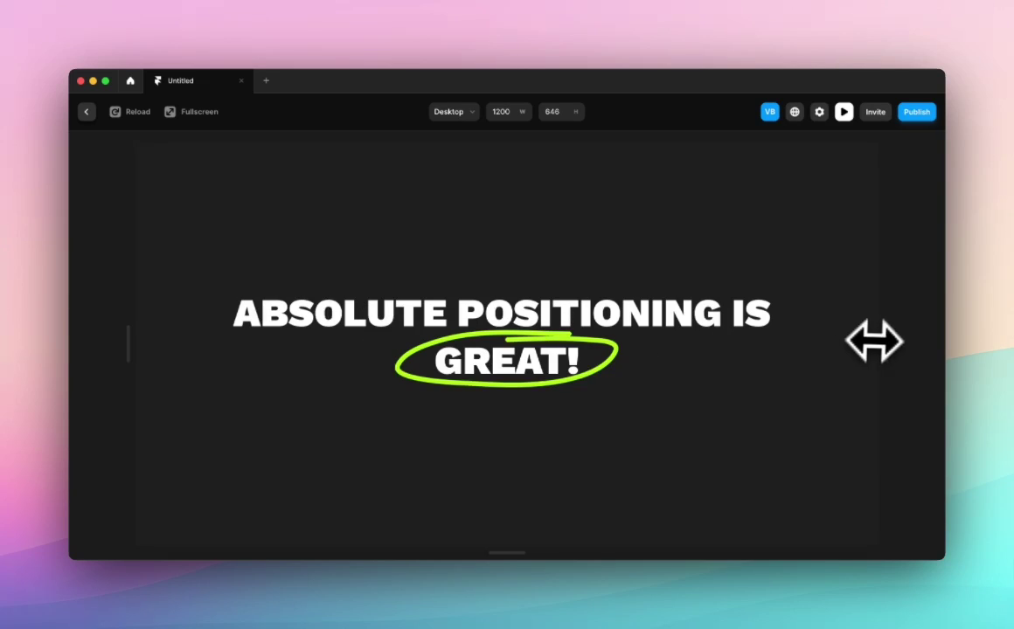
mouse_move(874, 341)
mouse_down()
mouse_move(761, 354)
mouse_move(620, 339)
mouse_move(679, 345)
mouse_move(872, 319)
mouse_move(890, 332)
mouse_up()
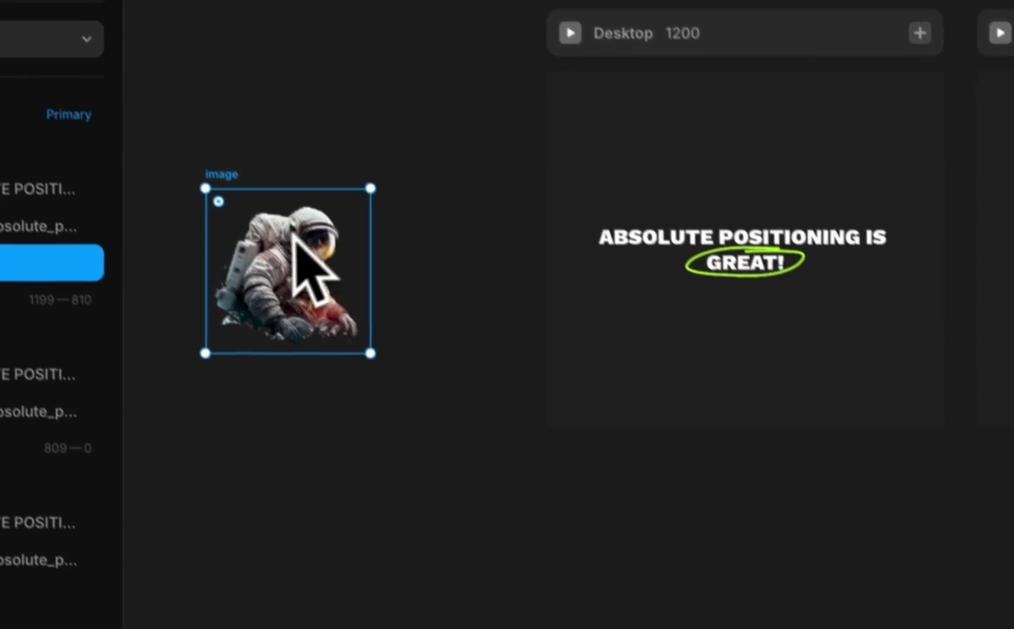
Drop the astronaut image into the Desktop frame and set its position type to Absolute.
drag(284, 261, 605, 349)
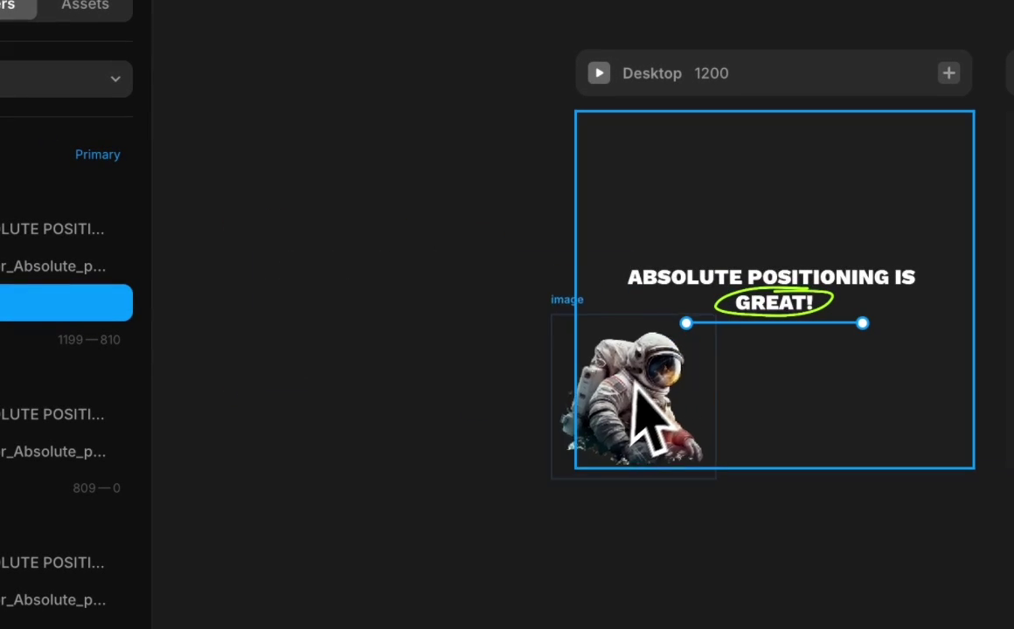
drag(633, 388, 637, 389)
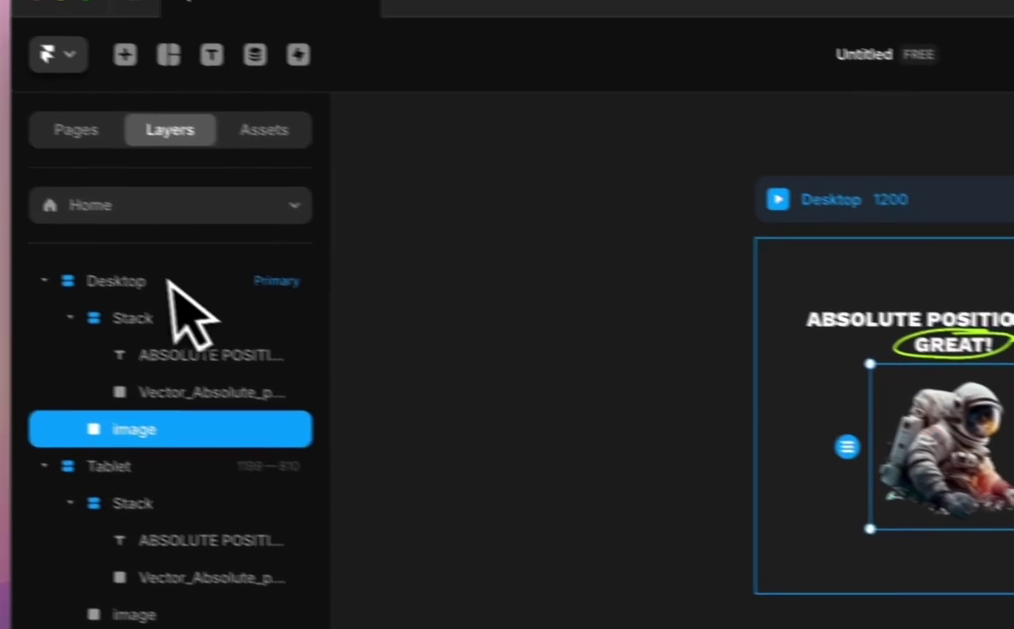
click(70, 318)
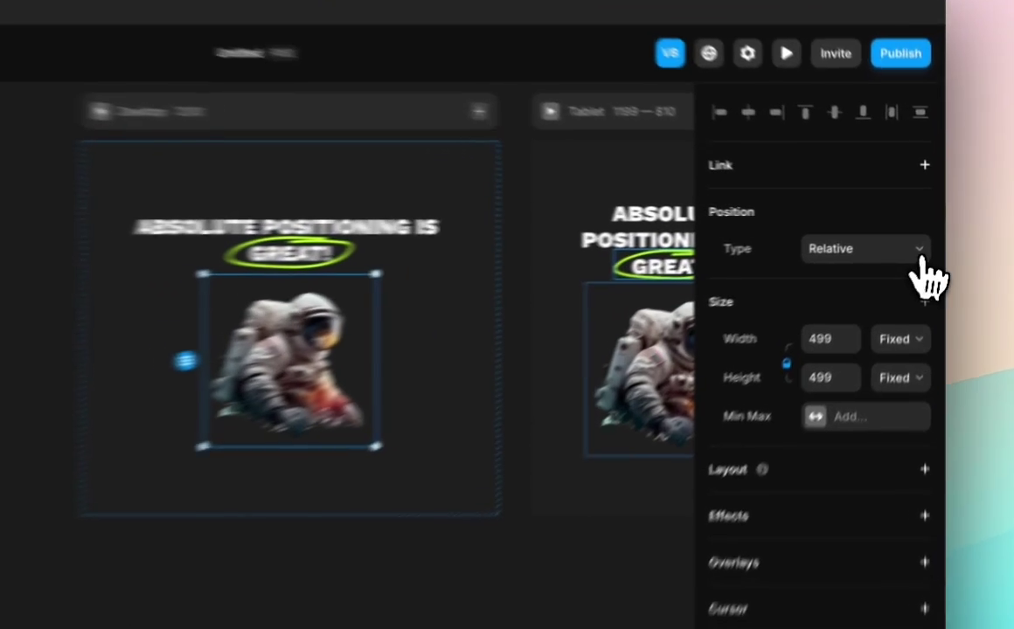
click(925, 242)
click(918, 224)
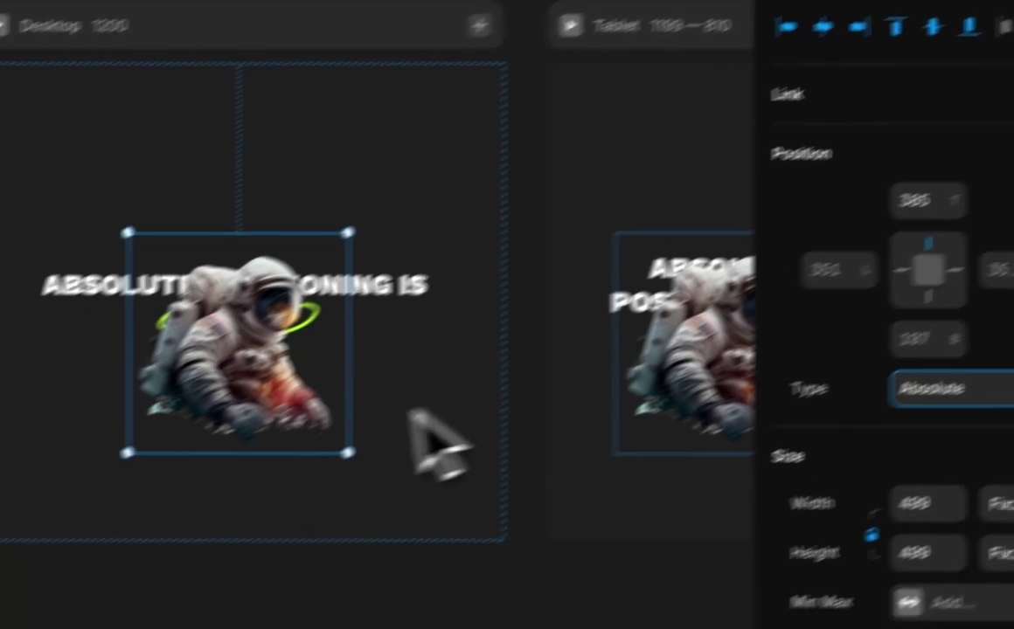
Enlarge the astronaut to 540×540, move it to the bottom-left, and set Left to -91.
drag(299, 384, 260, 392)
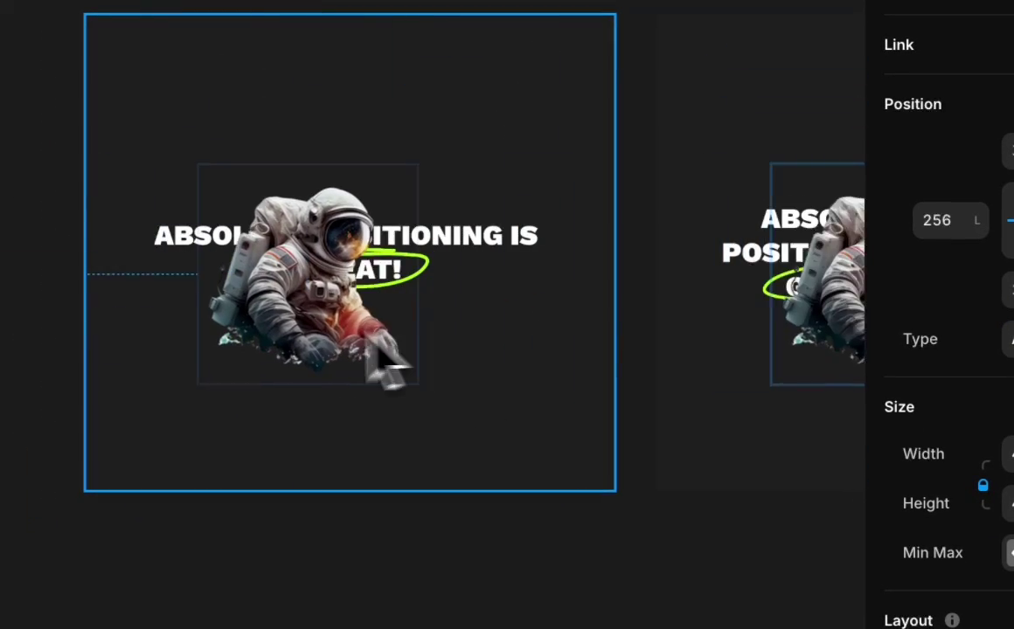
drag(384, 367, 334, 430)
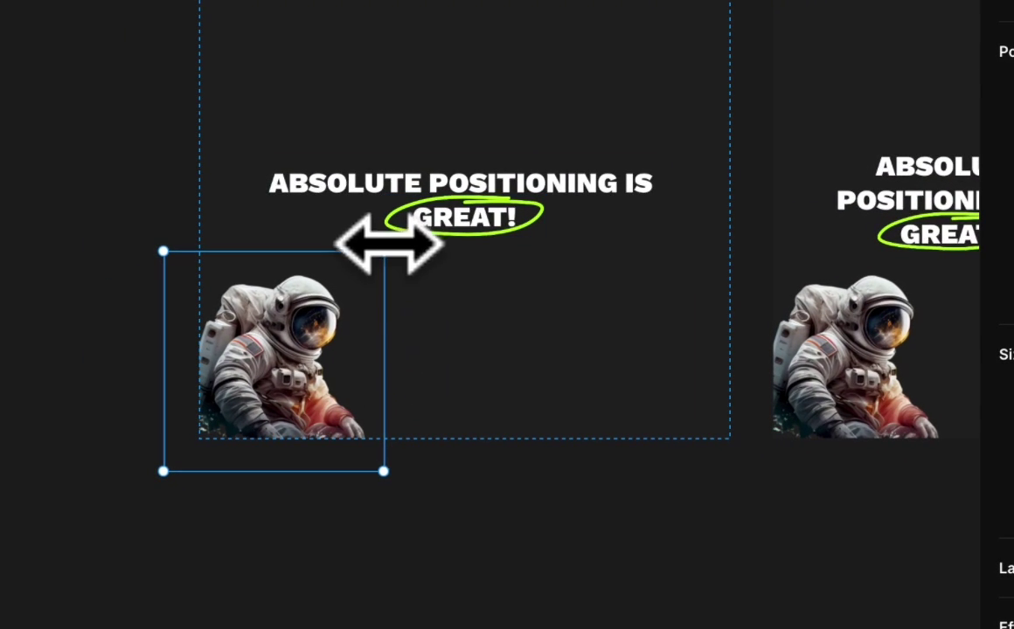
drag(389, 245, 362, 267)
drag(325, 413, 301, 357)
drag(366, 278, 407, 233)
drag(378, 299, 339, 336)
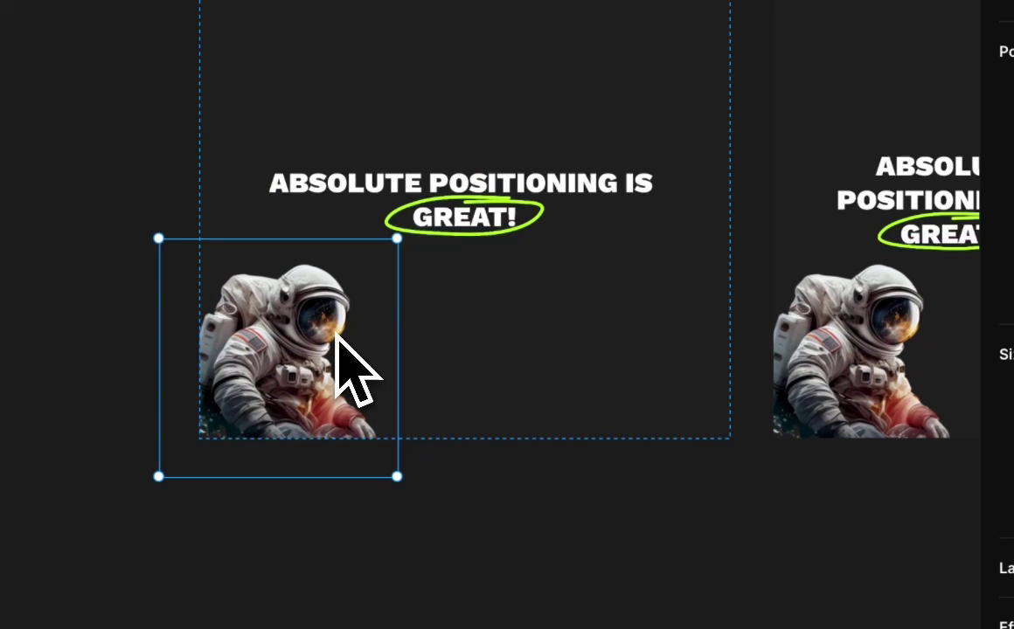
click(712, 271)
text(-91)
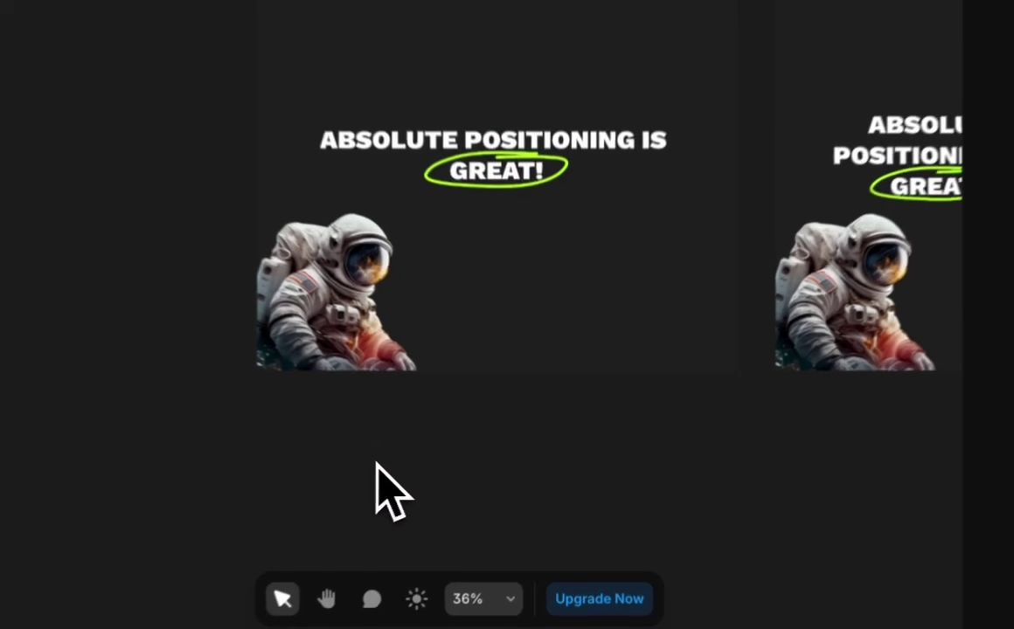
Undo the stray move and shrink the Tablet astronaut to about 352×352 at bottom-left.
drag(314, 350, 399, 271)
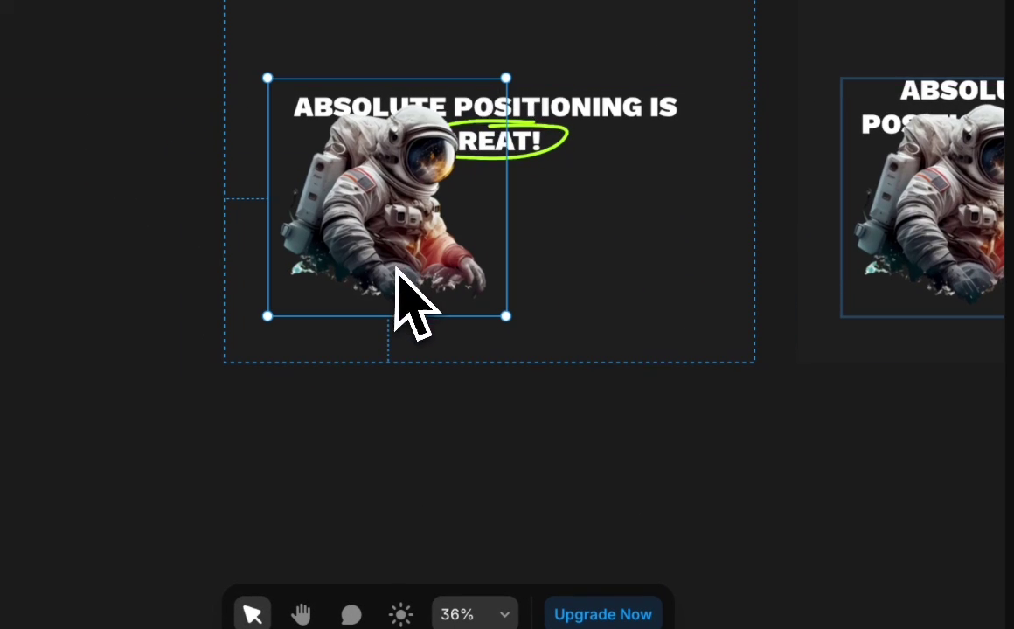
key(ctrl+z)
click(442, 483)
scroll(455, 376, right, 10)
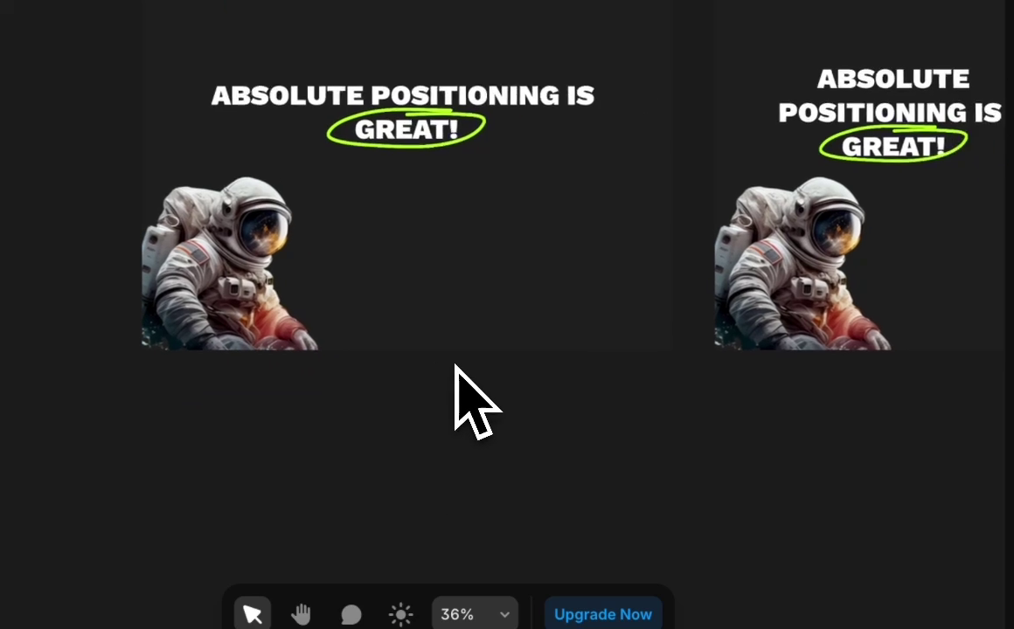
click(462, 302)
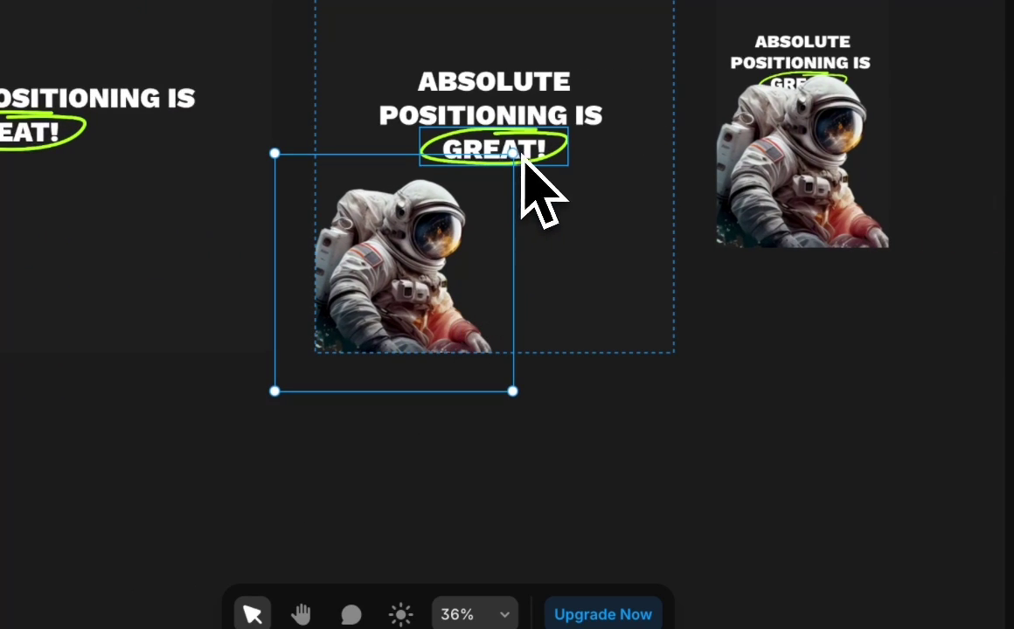
drag(512, 154, 483, 182)
drag(430, 284, 442, 276)
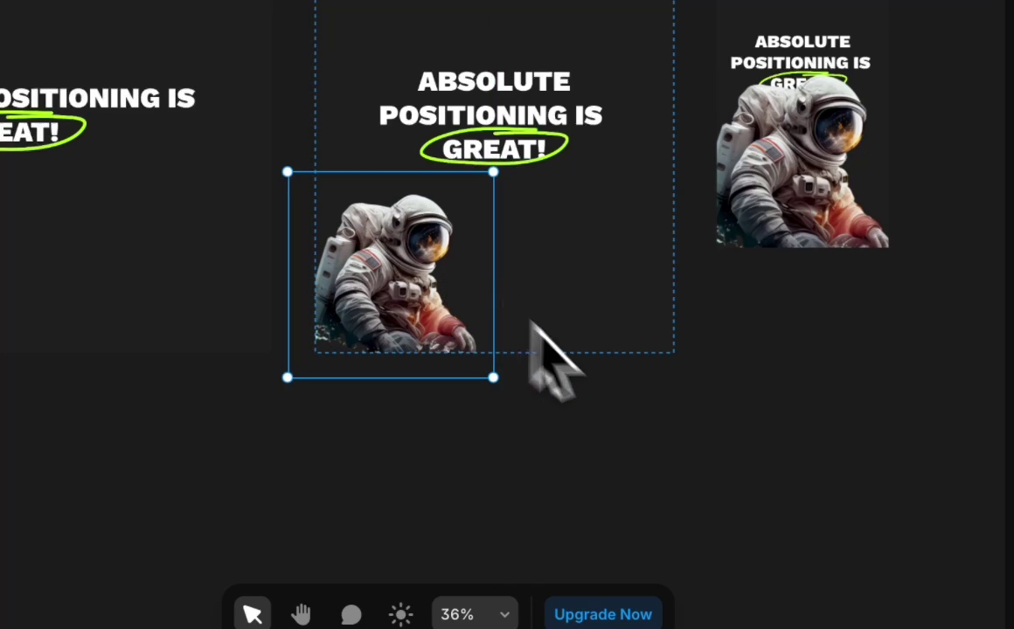
Resize the Phone astronaut and tuck it into the Phone frame's bottom-left corner.
scroll(633, 421, right, 3)
click(664, 192)
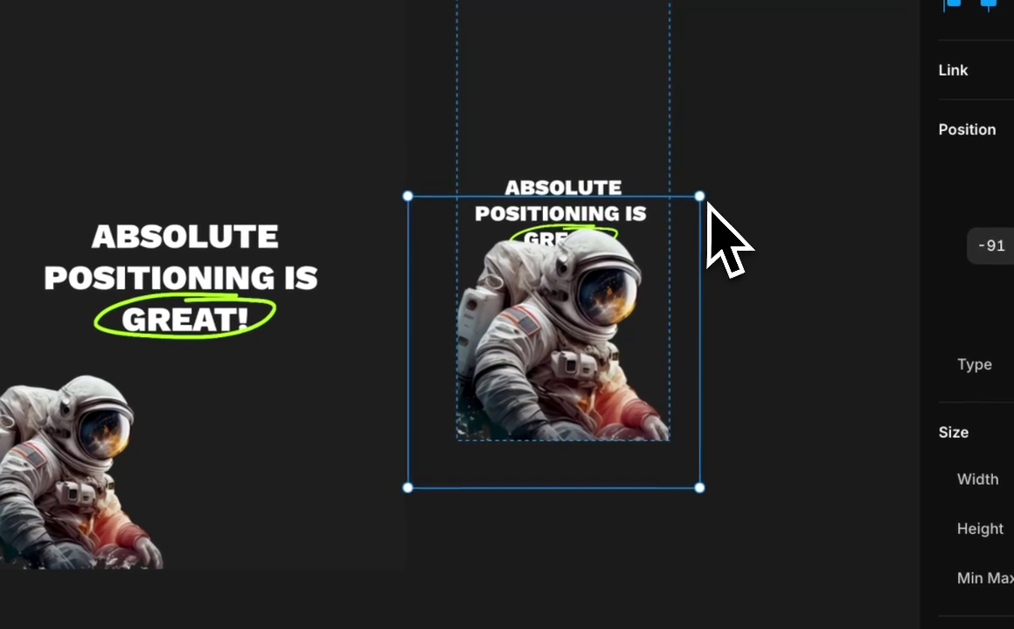
drag(697, 203, 595, 301)
drag(558, 365, 576, 346)
click(569, 360)
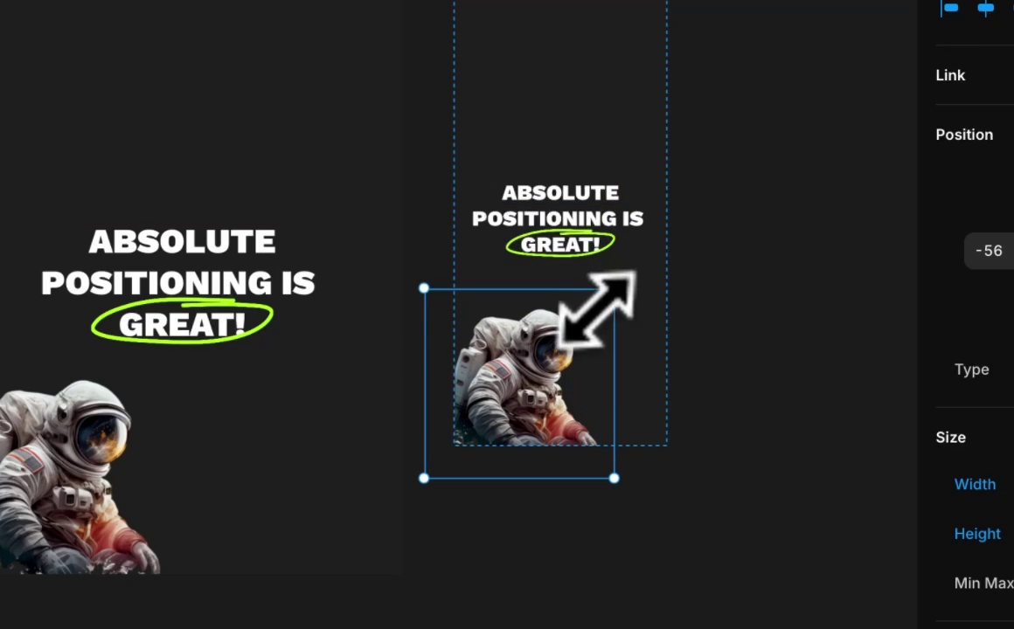
drag(614, 287, 645, 257)
drag(601, 307, 580, 332)
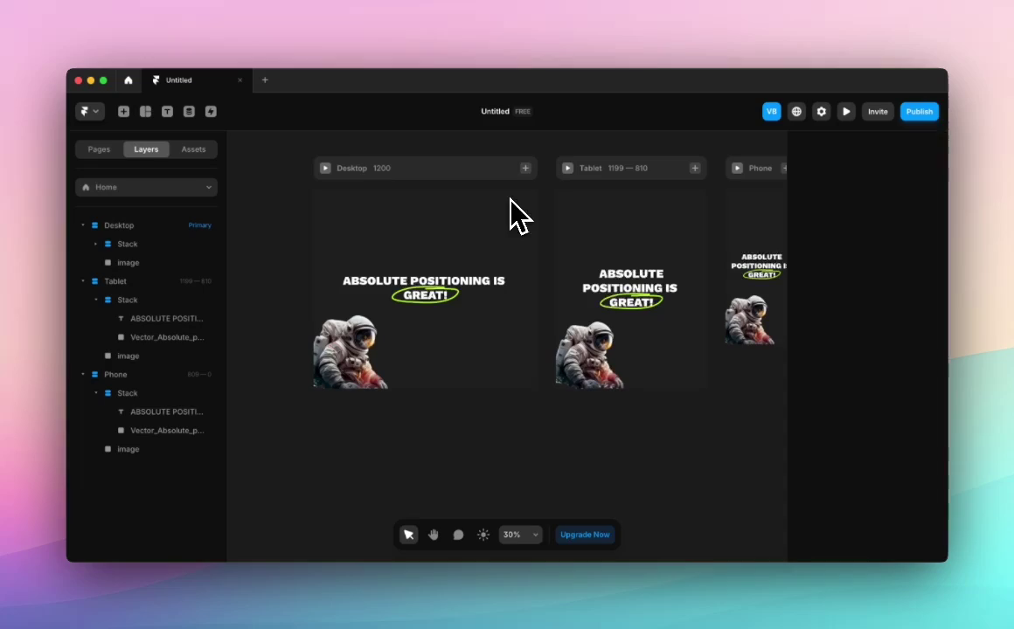
scroll(512, 203, left, 3)
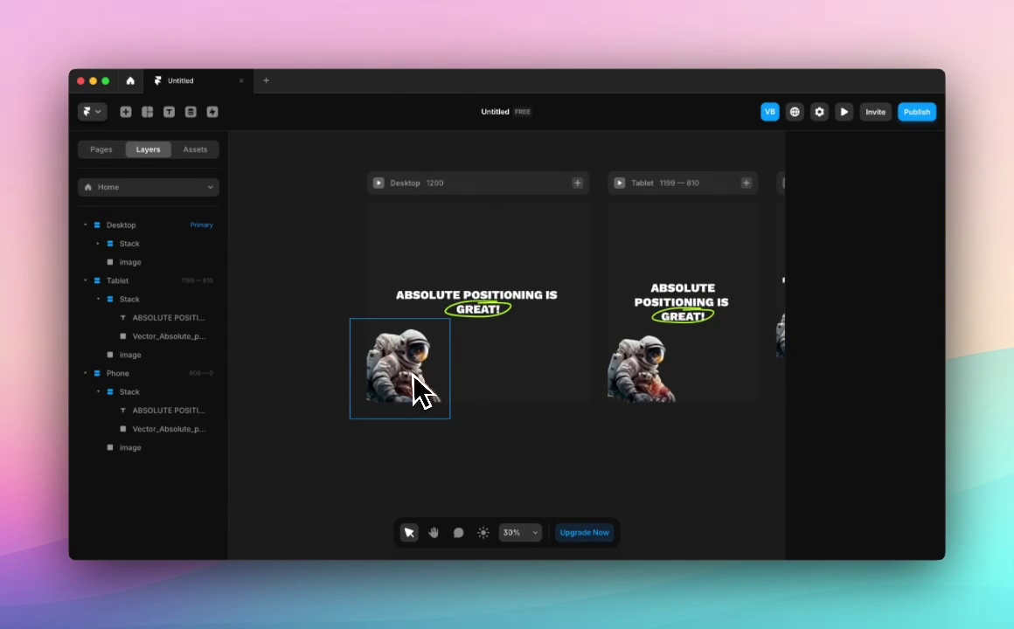
click(844, 112)
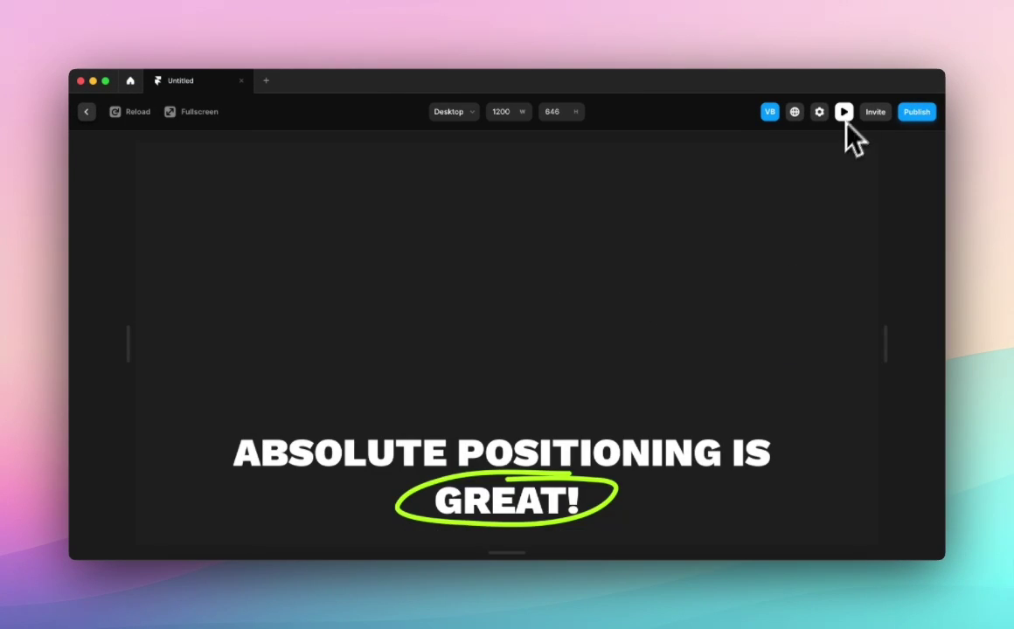
scroll(739, 293, down, 3)
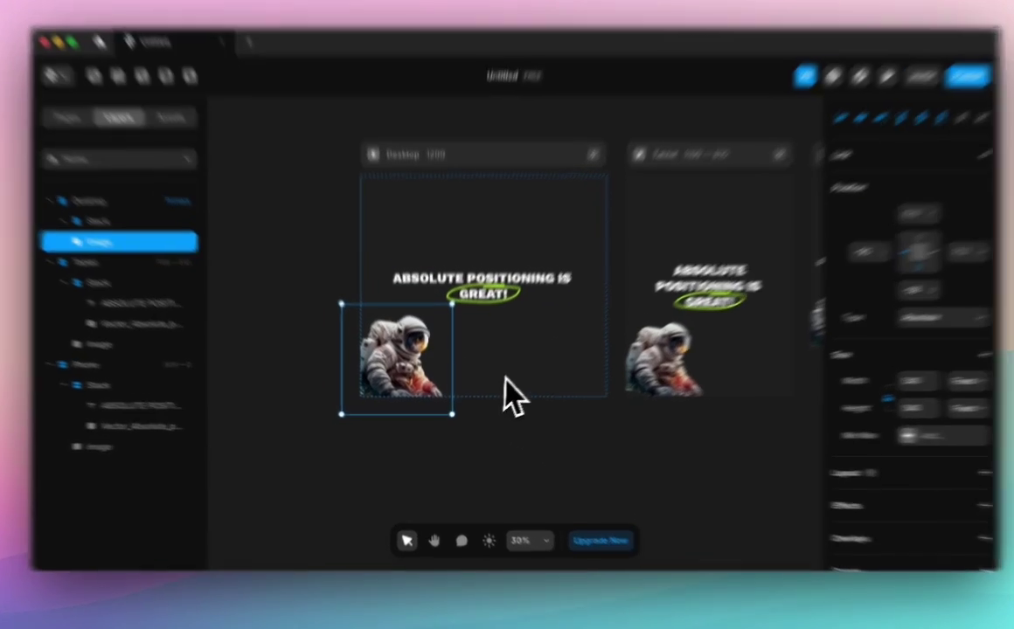
Deselect the astronaut, pan across the breakpoints, and launch the Desktop live preview.
click(503, 466)
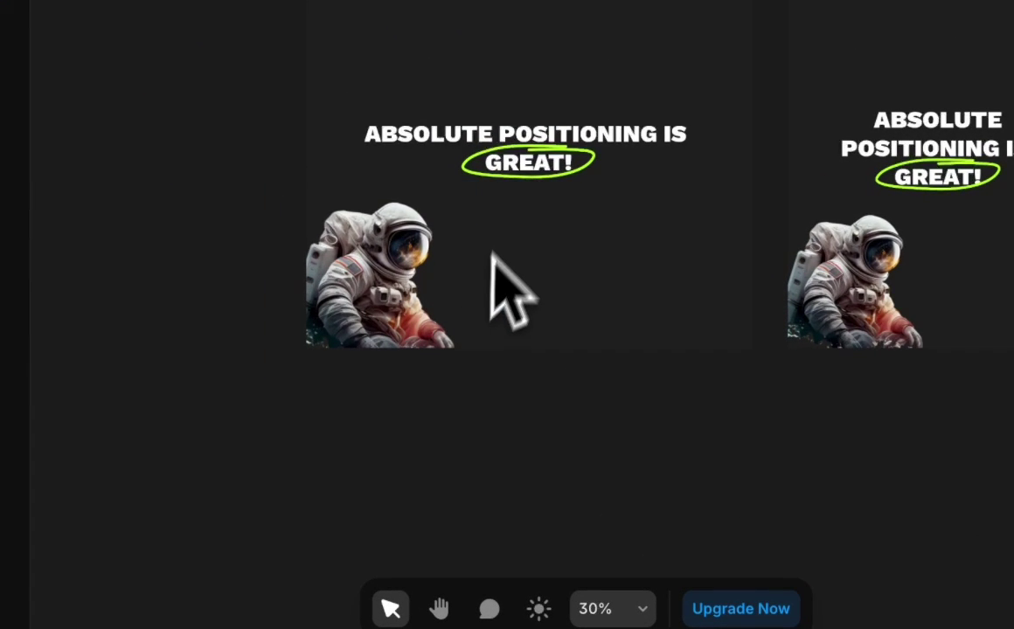
click(464, 201)
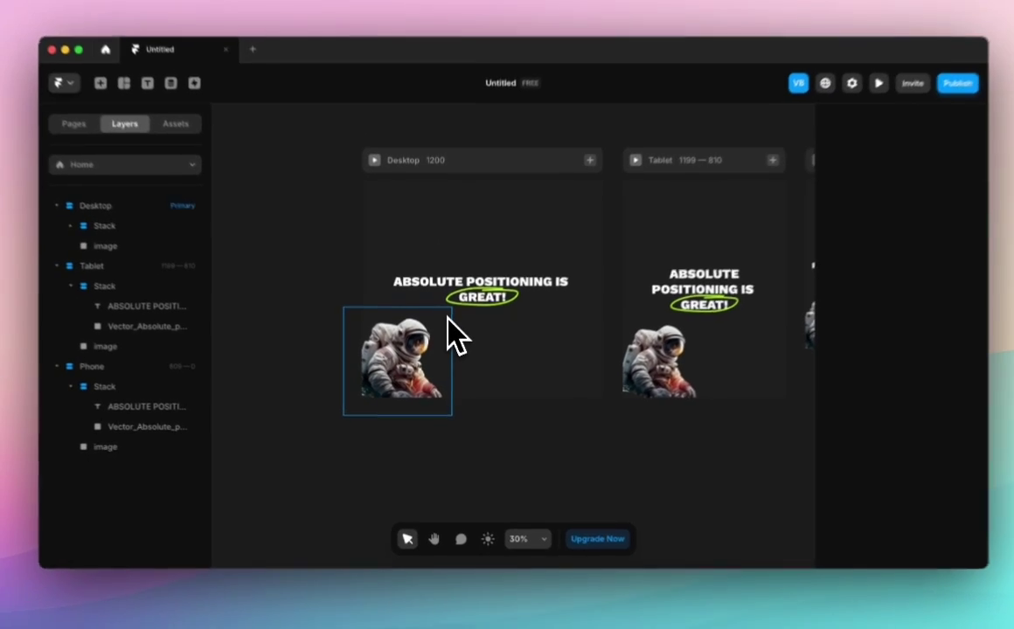
click(475, 447)
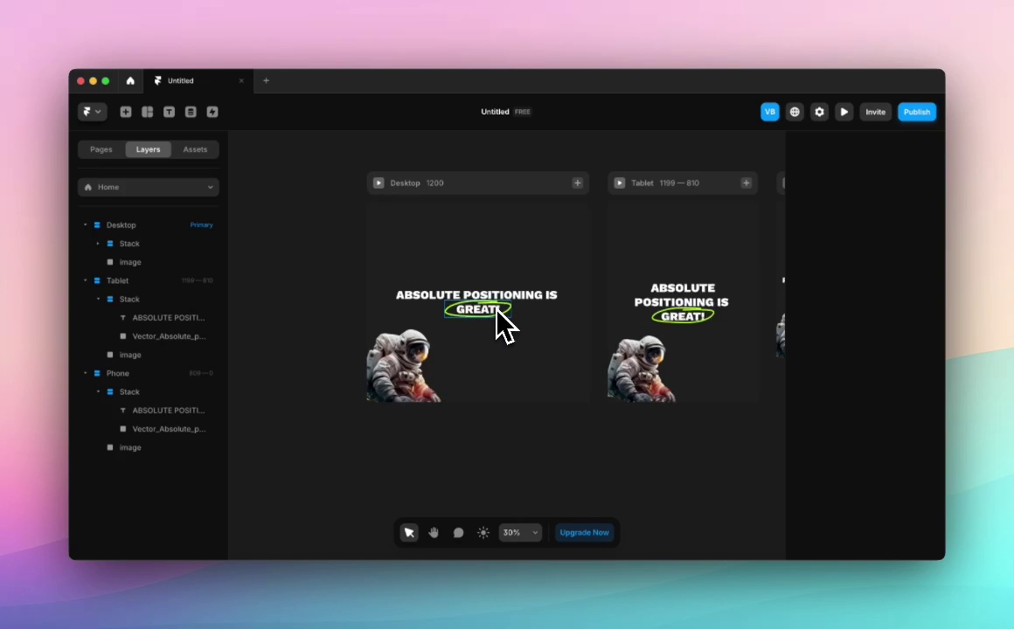
scroll(496, 312, up, 3)
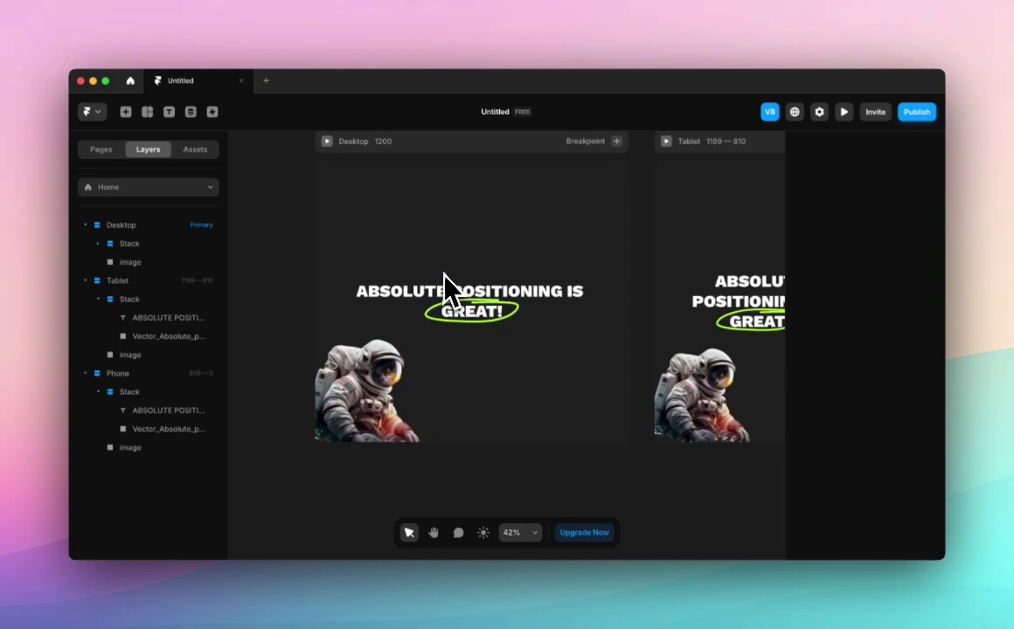
scroll(476, 254, right, 5)
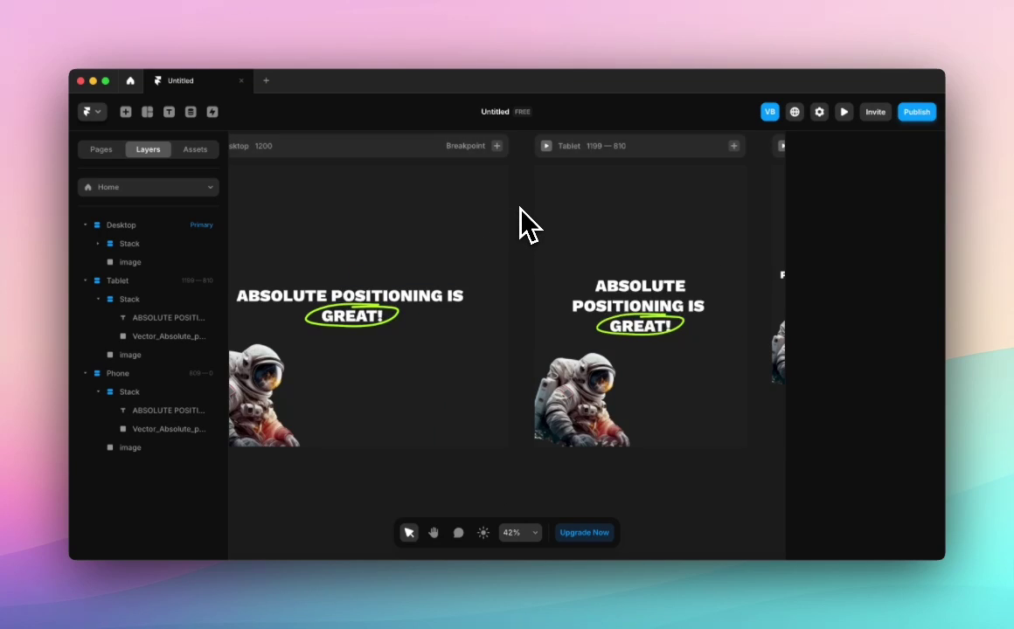
scroll(520, 214, right, 2)
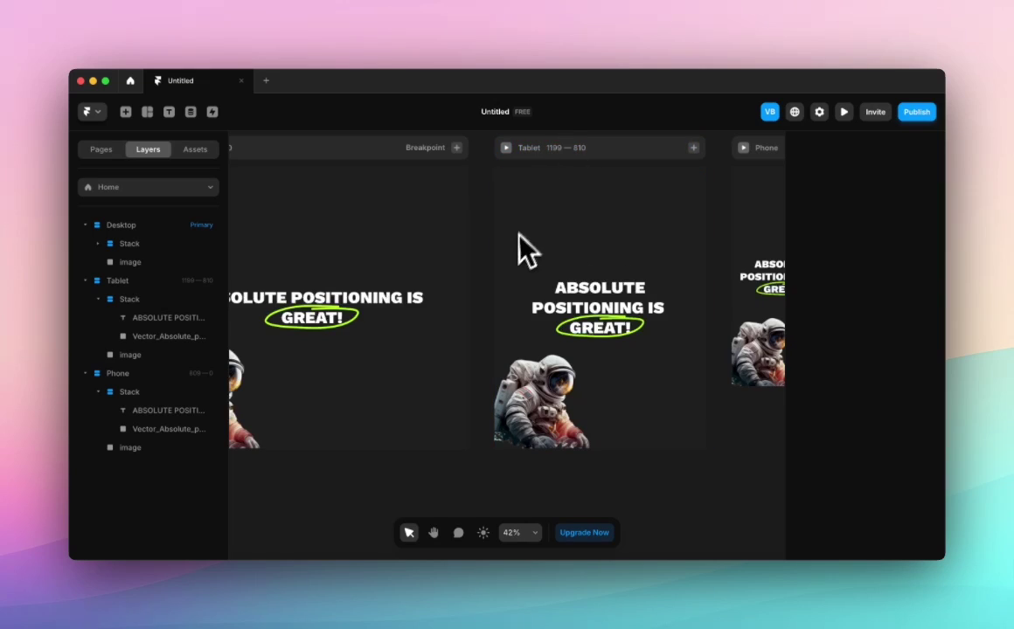
scroll(523, 240, down, 3)
scroll(505, 254, right, 3)
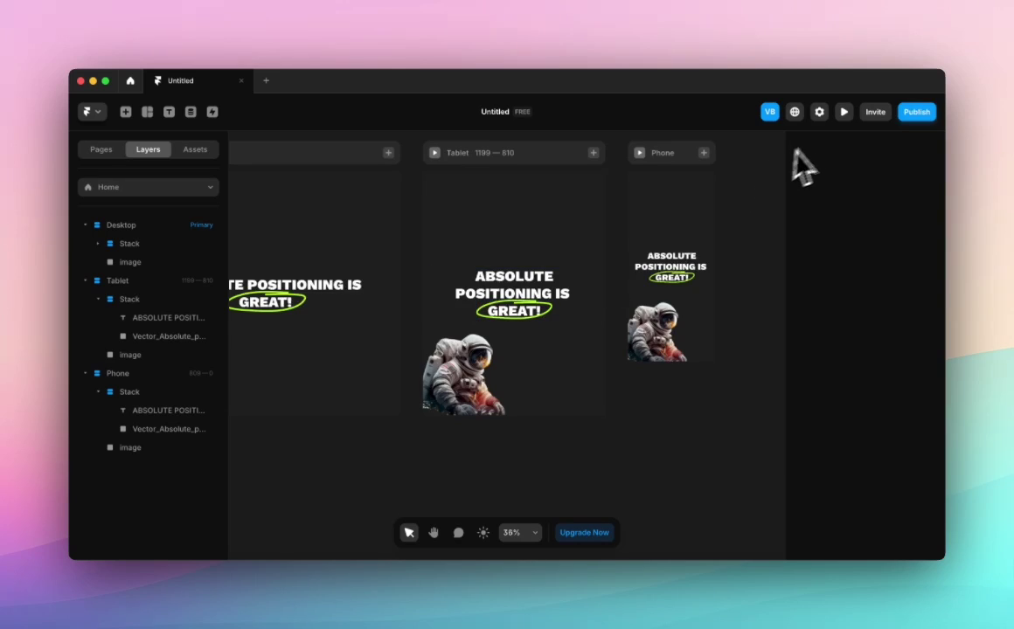
click(844, 112)
Exit the preview and scroll the canvas to show the Desktop, Tablet and Phone frames.
scroll(669, 315, down, 3)
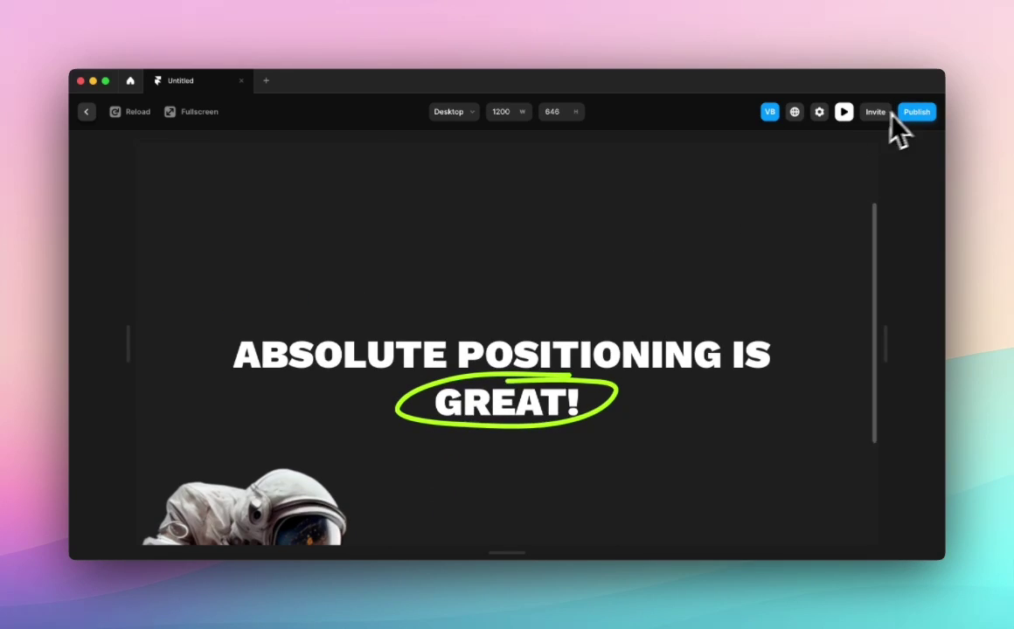
click(844, 112)
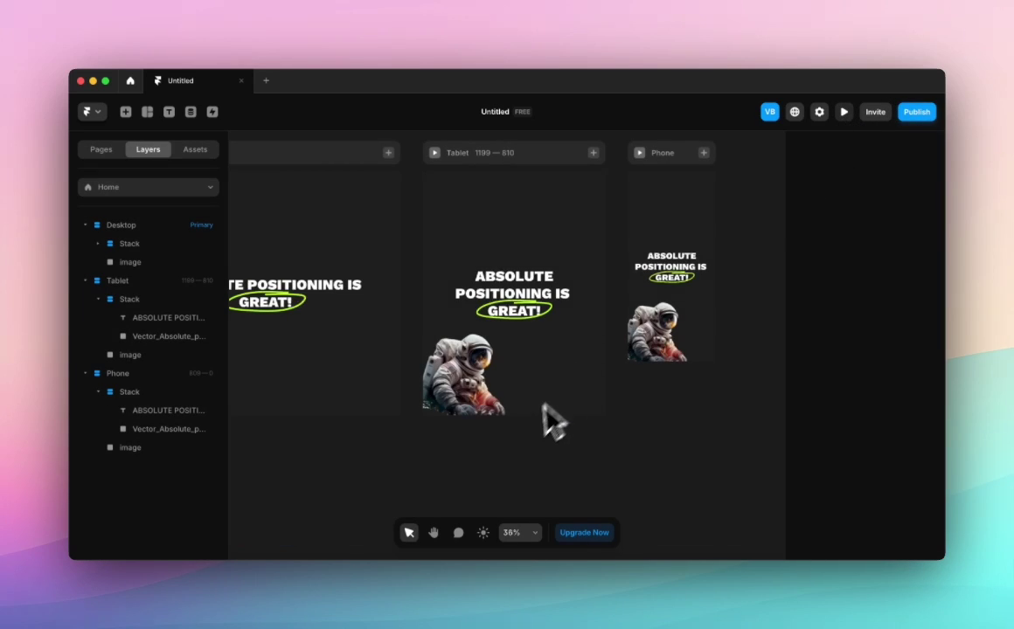
scroll(494, 476, left, 2)
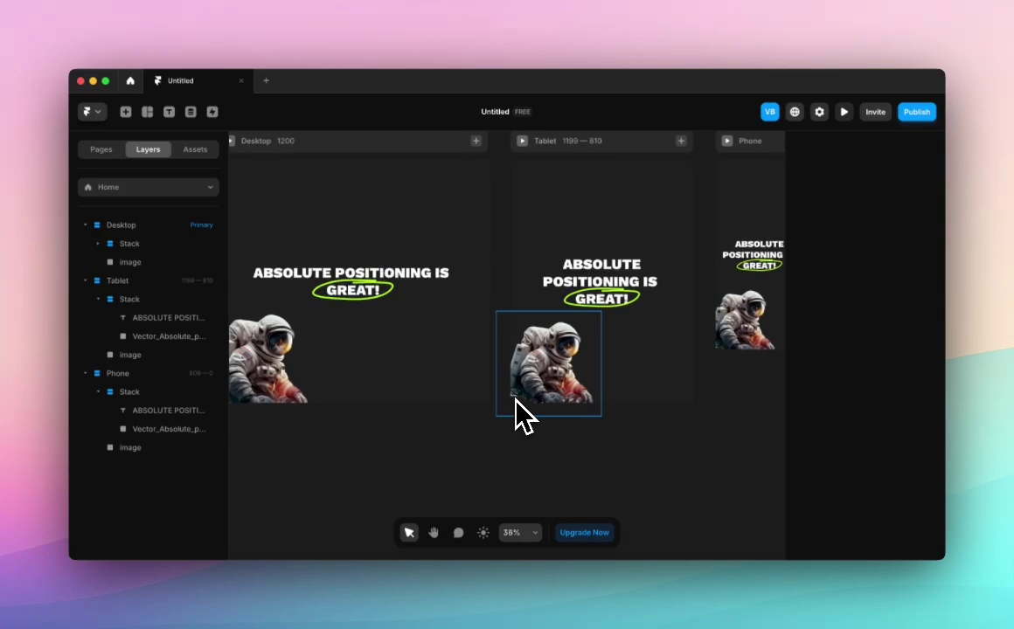
scroll(516, 401, down, 3)
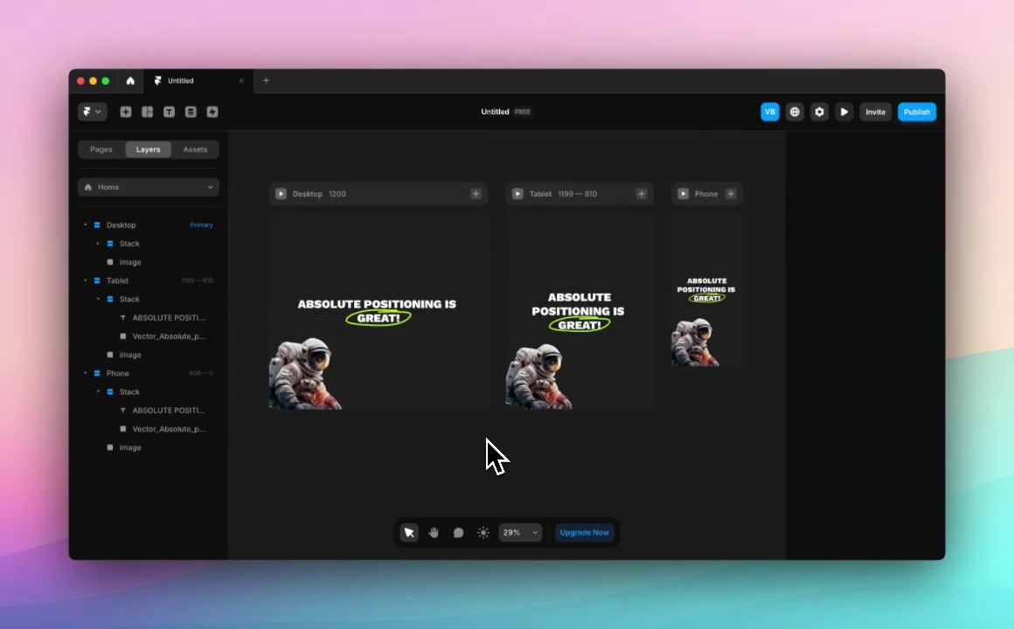